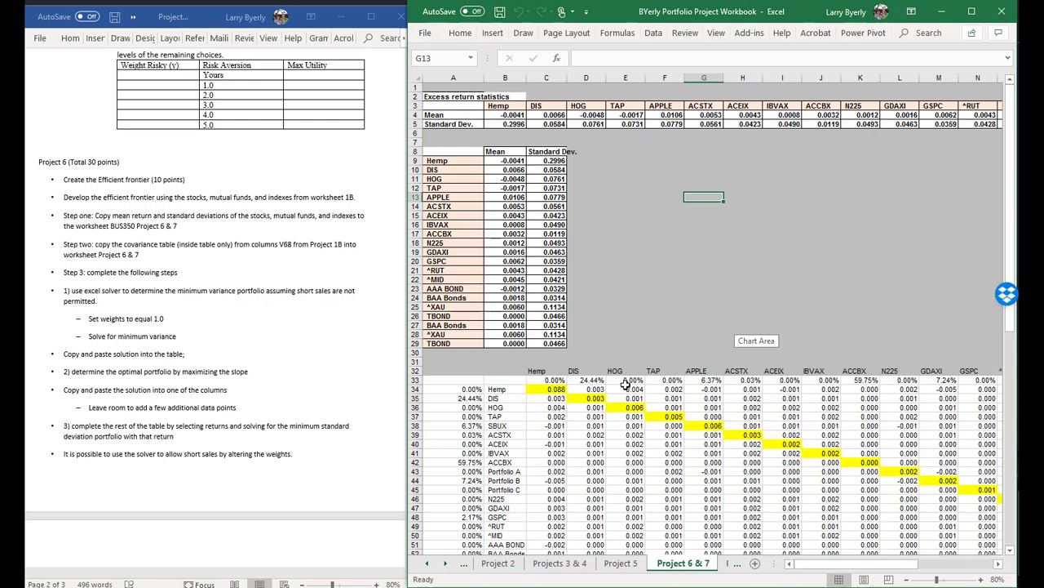
Open the Project 1B worksheet and go to column A beside the monthly returns and their summary statistics
left_click(431, 563)
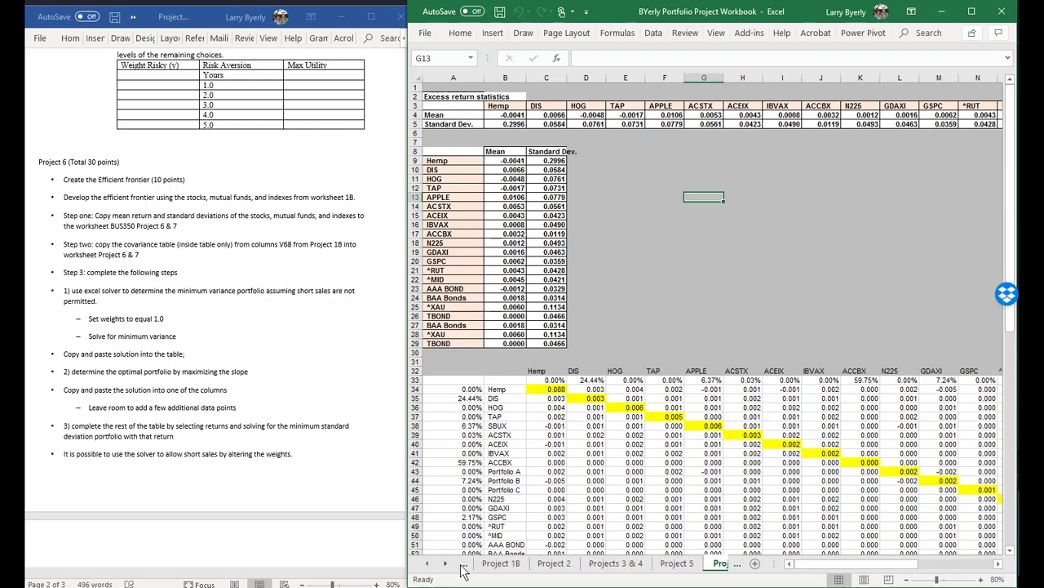
left_click(501, 563)
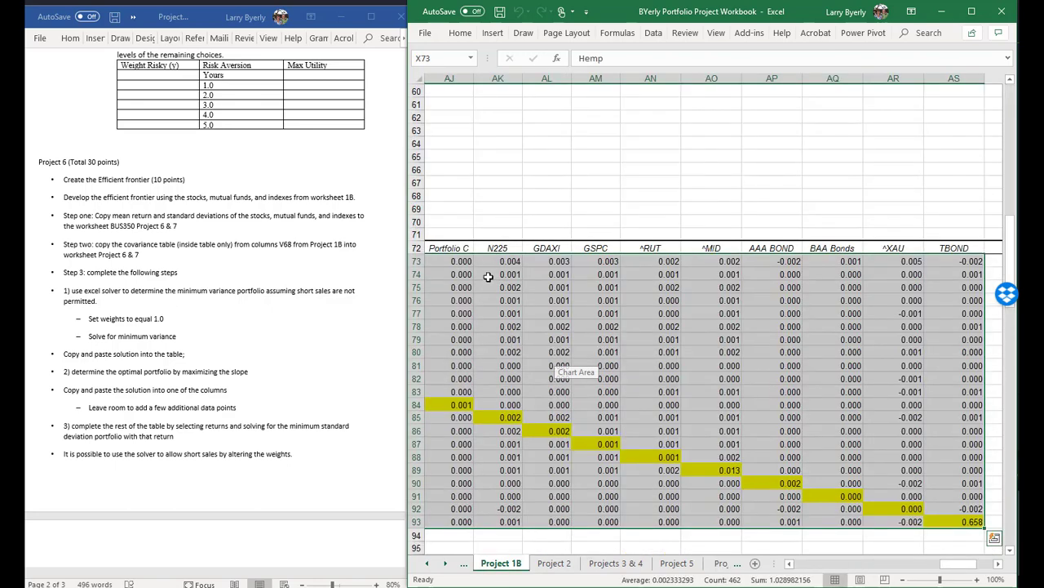
left_click(455, 207)
key("Up")
key("Up")
key("Up")
key("Up")
key("Up")
key("Up")
key("Up")
key("Up")
key("Up")
key("Up")
key("Up")
key("Up")
key("Up")
key("Up")
key("Up")
key("Up")
key("Up")
key("Up")
key("Up")
key("Up")
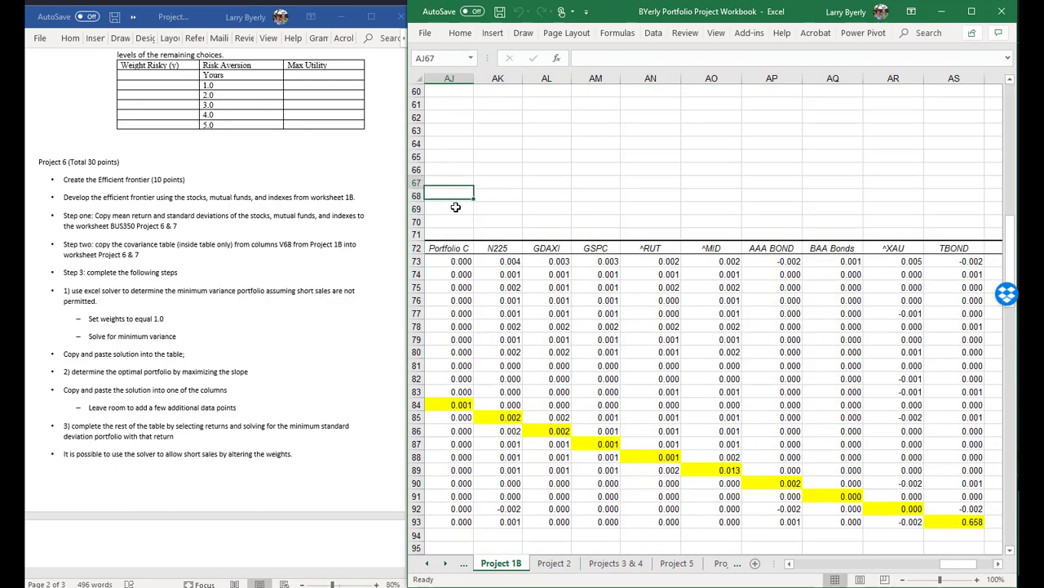
key("Left")
key("Left")
key("Left")
key("Left")
key("Left")
key("Left")
key("Left")
key("Left")
key("Left")
key("Left")
key("Left")
key("Left")
key("Left")
key("Left")
key("Left")
key("Left")
key("Left")
key("Left")
key("Left")
key("Left")
key("Left")
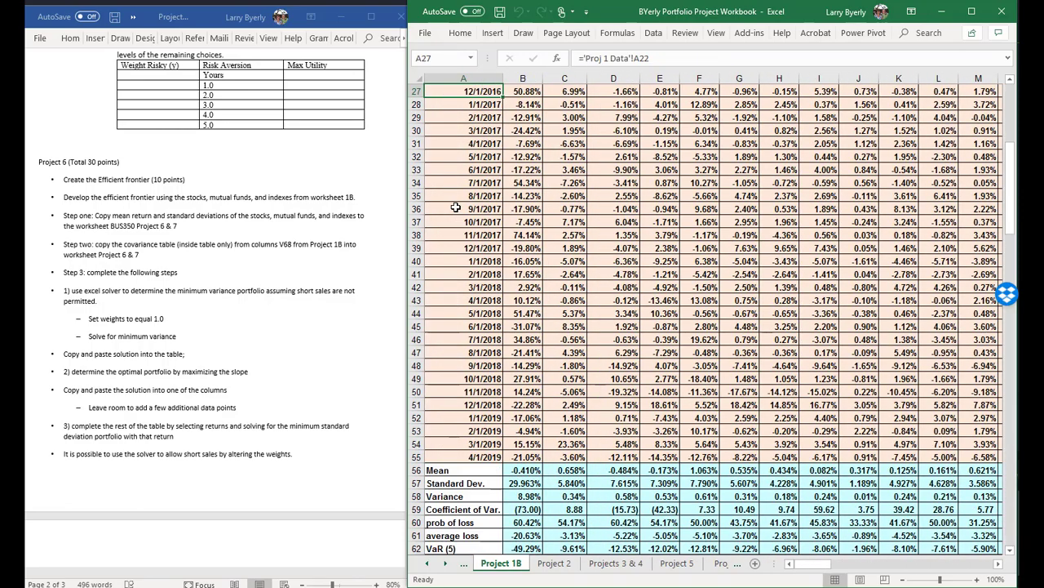
Copy the Mean and Standard Dev. rows with their labels, from column A through the TBOND column (A56:S57)
left_click(474, 471)
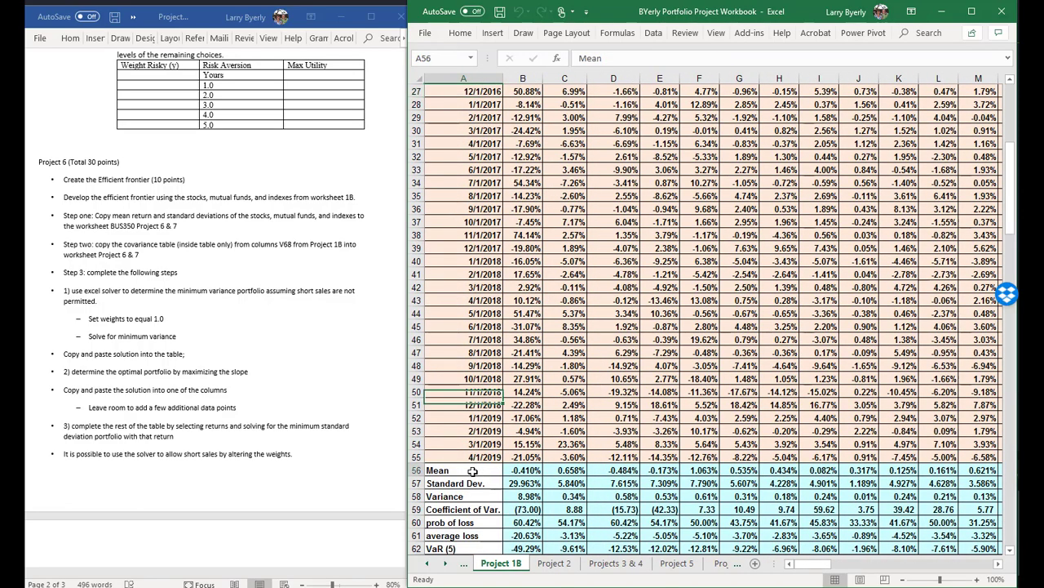
key("shift+Down")
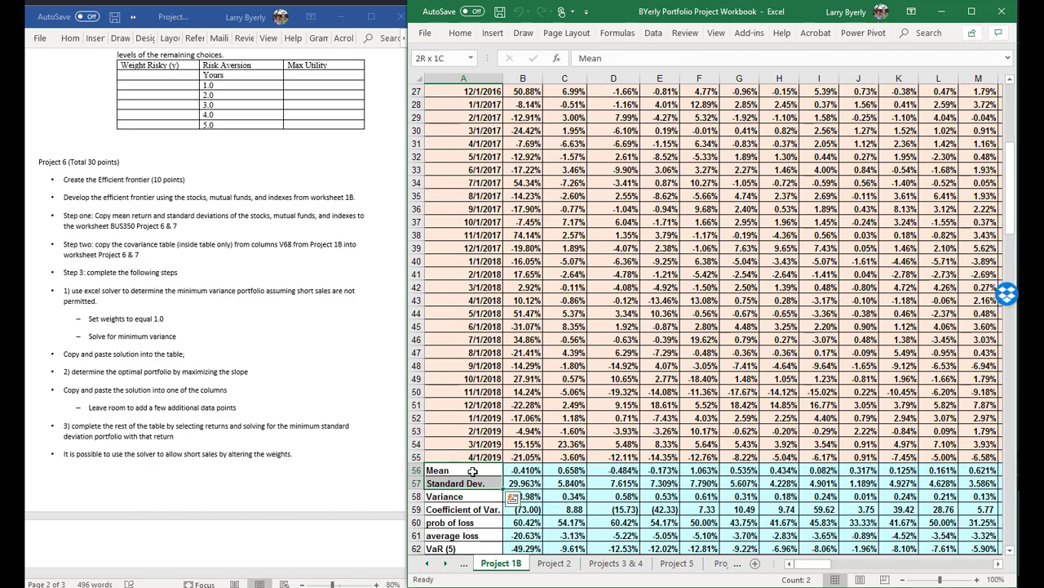
key("shift+Right")
key("shift+Right")
key("shift+Right")
key("shift+Right")
key("shift+Right")
key("shift+Right")
key("shift+Right")
key("shift+Right")
key("shift+Right")
key("shift+Right")
key("shift+Right")
key("shift+Right")
key("shift+Right")
key("shift+Right")
key("shift+Right")
key("shift+Right")
key("shift+Right")
key("shift+Right")
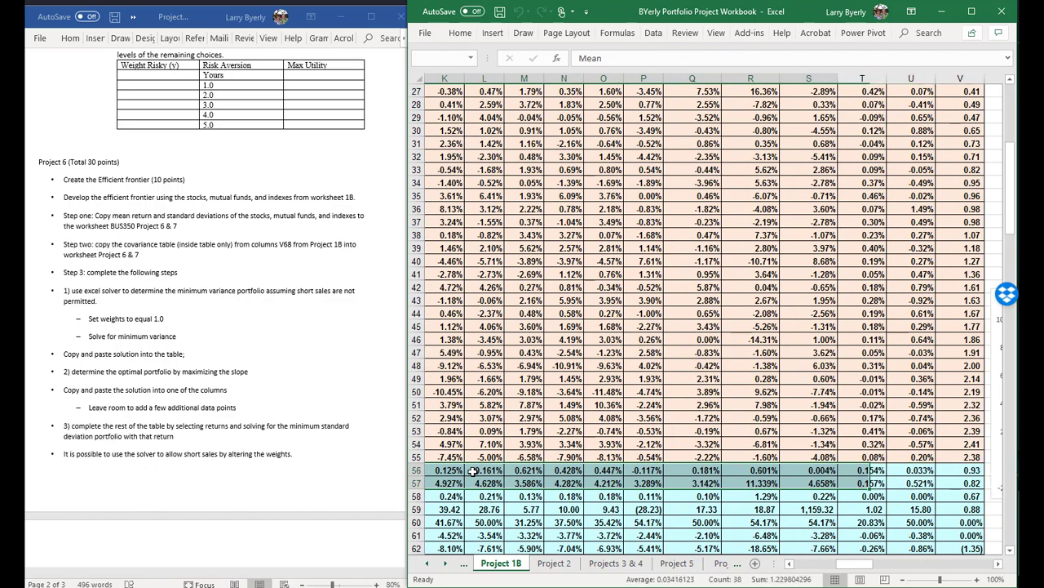
key("shift+Down")
key("shift+Down")
key("shift+Down")
key("shift+Down")
key("shift+Down")
key("shift+Down")
key("shift+Down")
key("shift+Down")
key("shift+Down")
key("shift+Down")
key("shift+Down")
key("shift+Down")
key("shift+Down")
key("shift+Down")
key("shift+Down")
key("shift+Down")
key("shift+Down")
key("shift+Down")
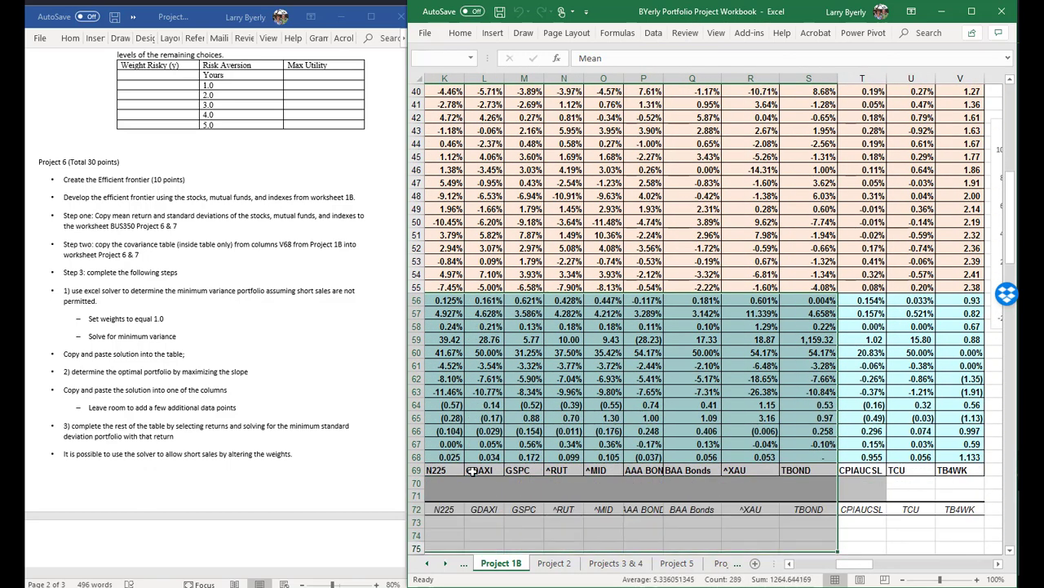
key("shift+Up")
key("shift+Up")
key("shift+Up")
key("shift+Up")
key("shift+Up")
key("shift+Up")
key("shift+Up")
key("shift+Up")
key("shift+Up")
key("shift+Up")
key("shift+Up")
key("shift+Up")
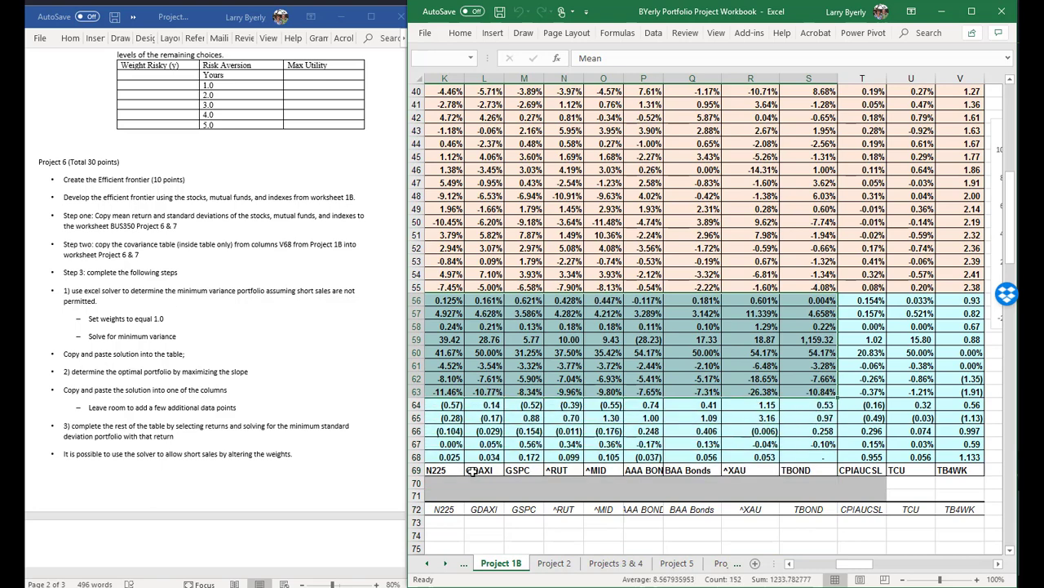
key("shift+Up")
key("shift+Up")
key("shift+Up")
key("shift+Up")
key("shift+Up")
key("shift+Up")
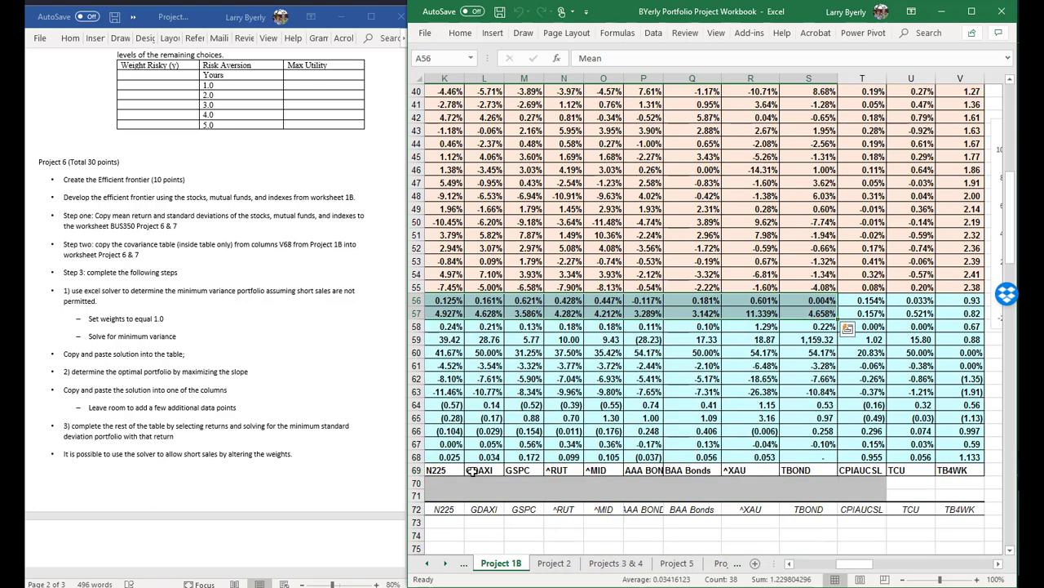
key("ctrl+c")
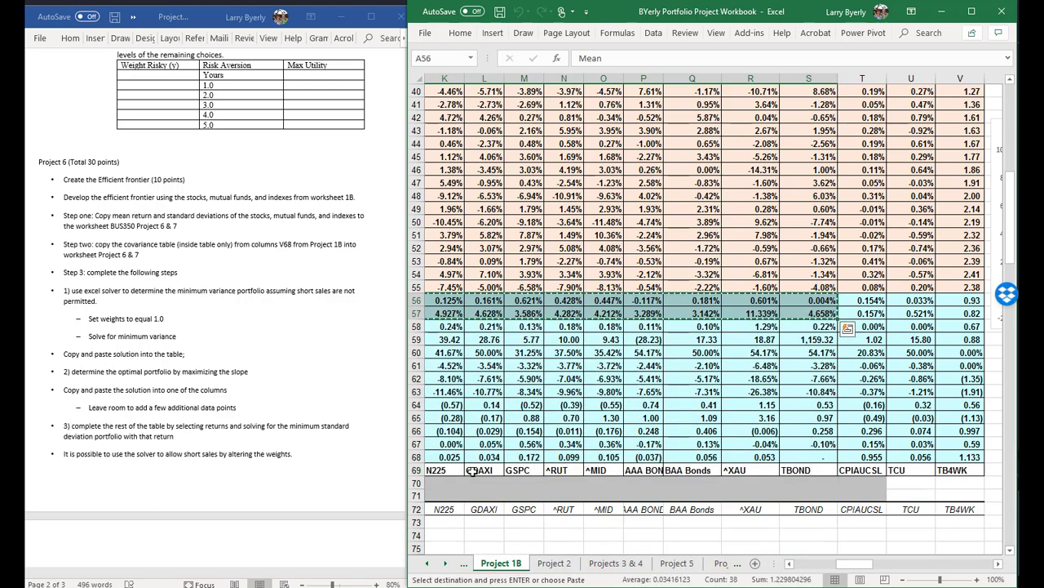
Paste the copied statistics as values only into the Project 6 & 7 worksheet, starting at cell A4
left_click(719, 565)
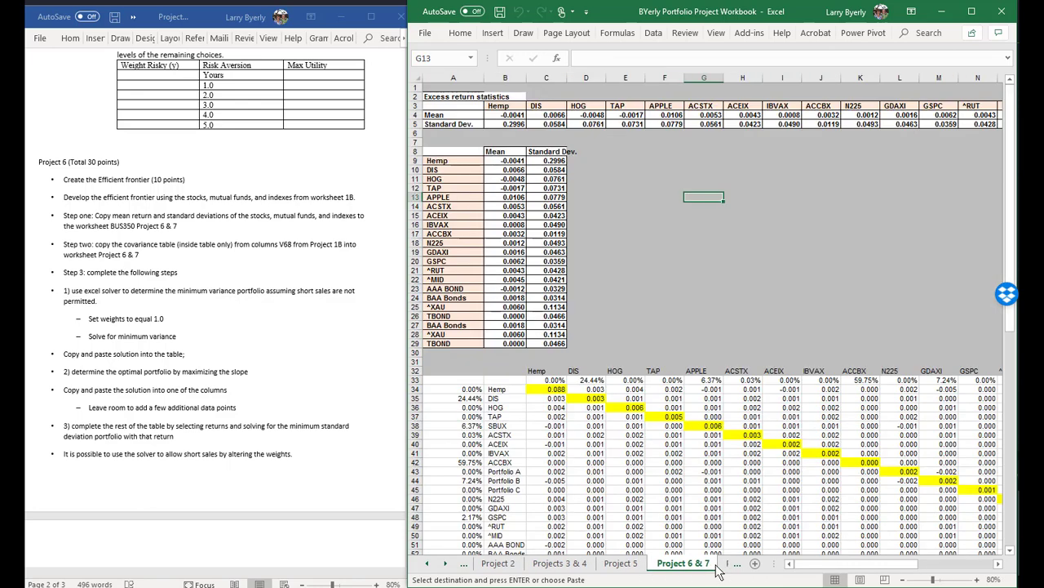
left_click(448, 115)
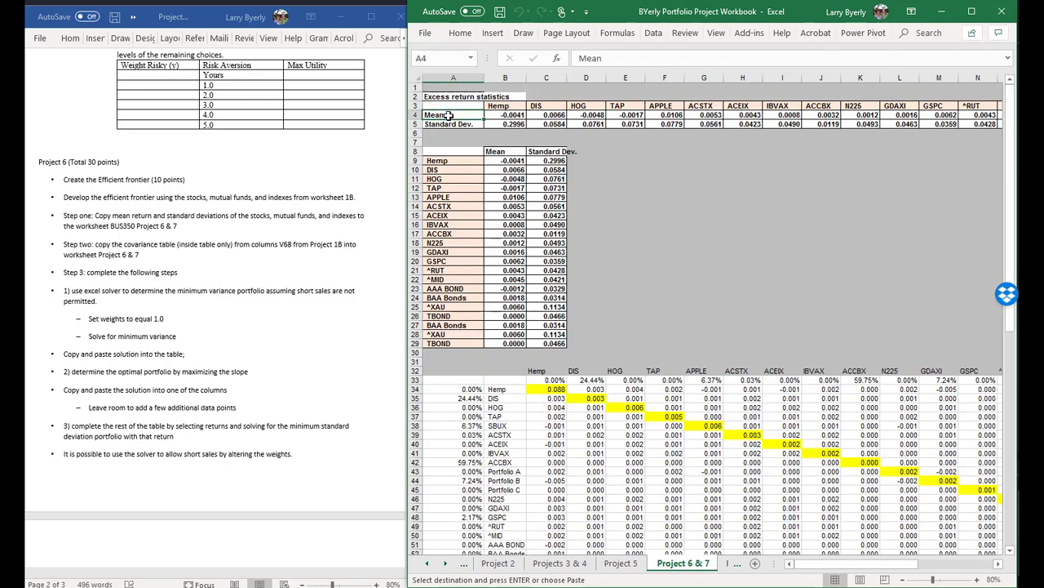
right_click(452, 119)
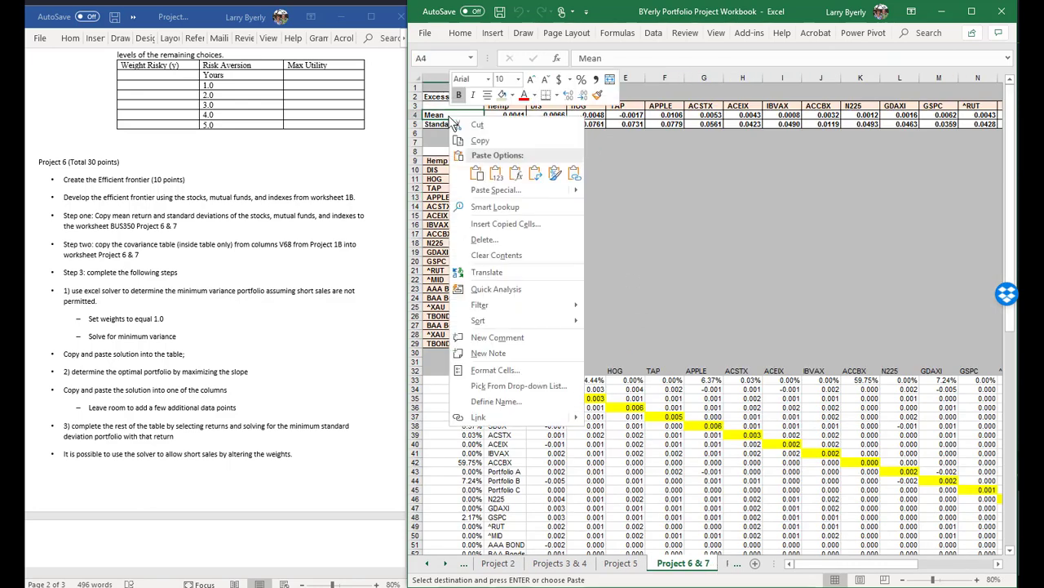
left_click(494, 190)
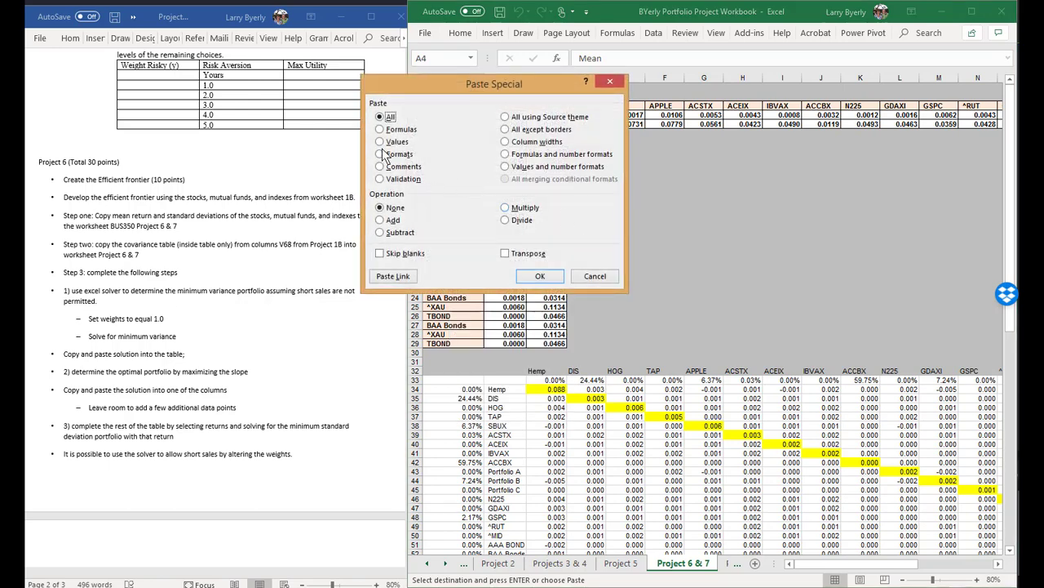
left_click(380, 141)
left_click(540, 275)
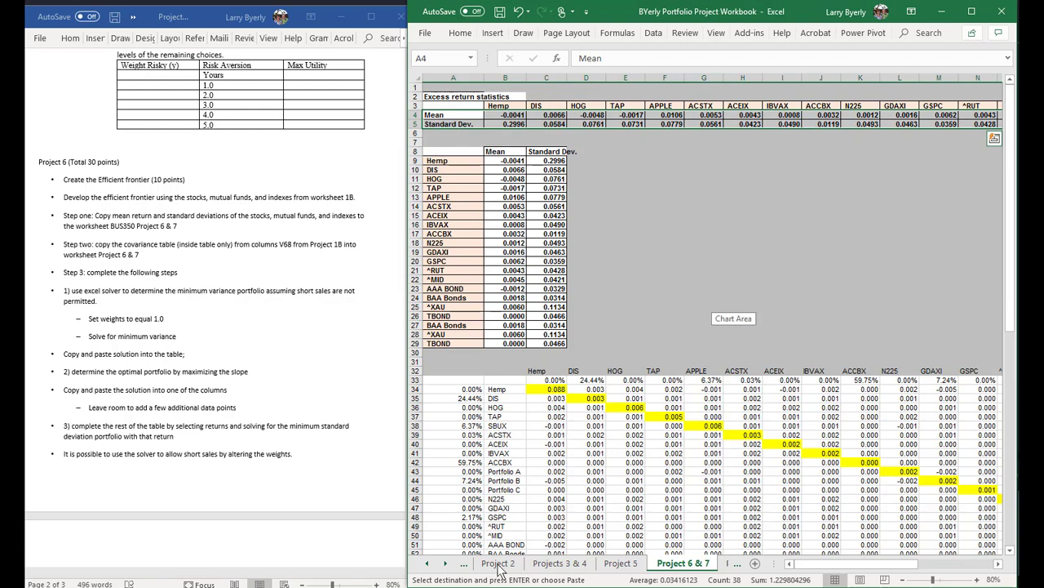
On the Project 1B worksheet, copy the asset names in row 69 from Hemp through TBOND (B69:S69)
left_click(429, 564)
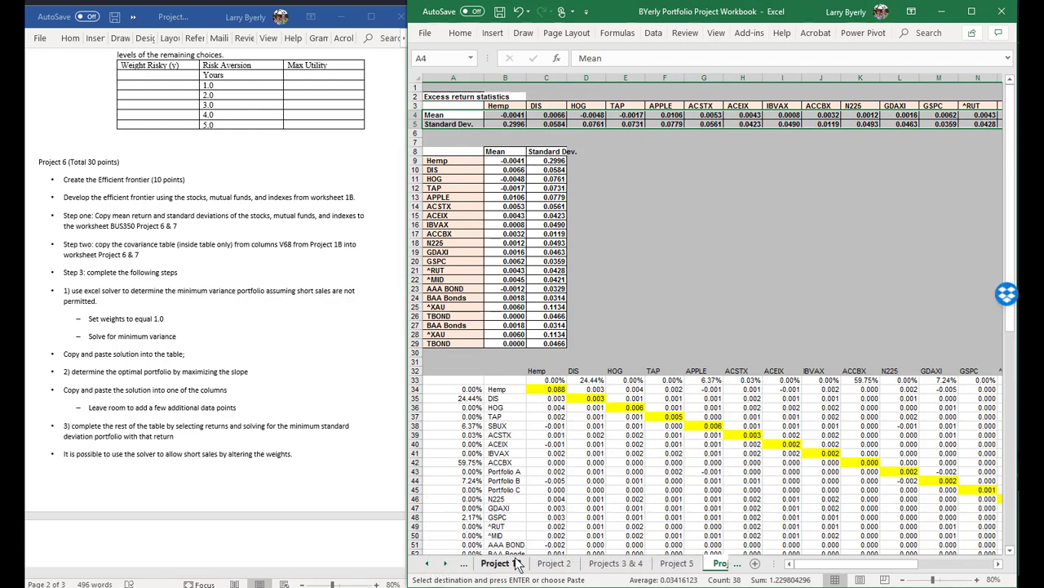
left_click(505, 563)
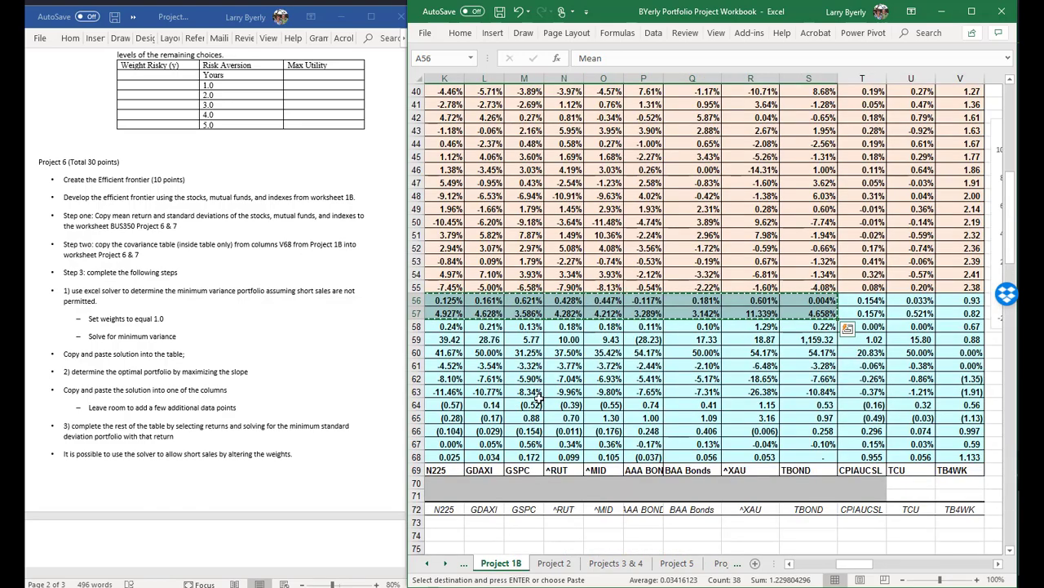
left_click(493, 465)
key("ctrl+Left")
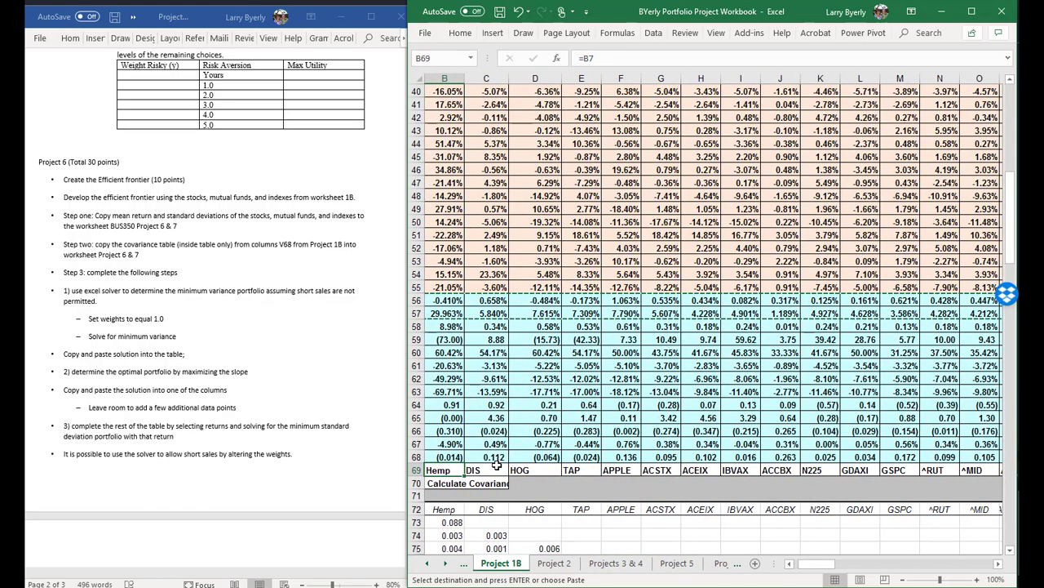
key("ctrl+shift+Right")
key("shift+Left")
key("shift+Left")
key("shift+Left")
key("shift+Left")
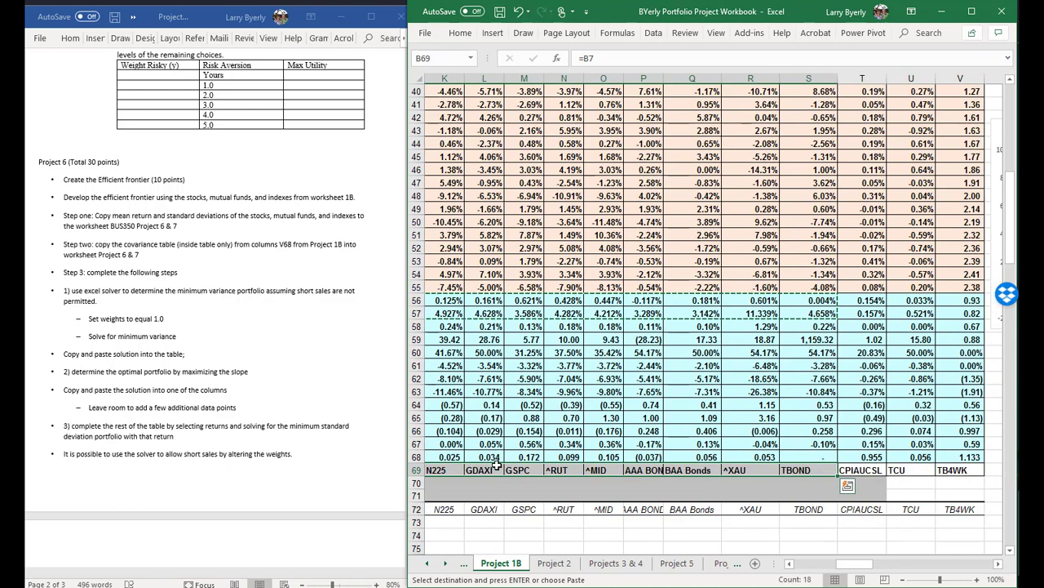
key("ctrl+c")
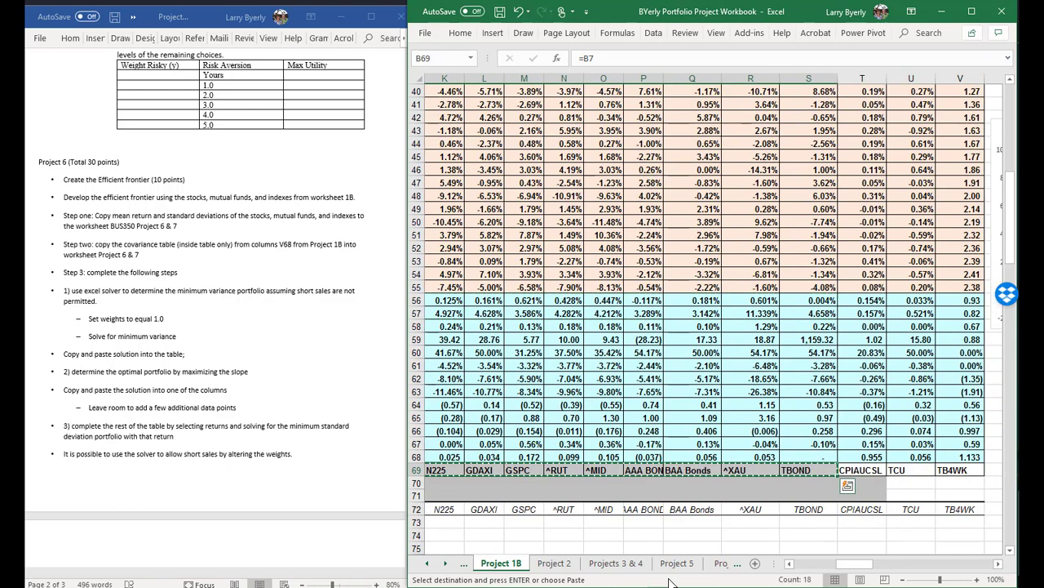
Paste the asset names as values only into the Project 6 & 7 worksheet, starting at cell B3
left_click(720, 563)
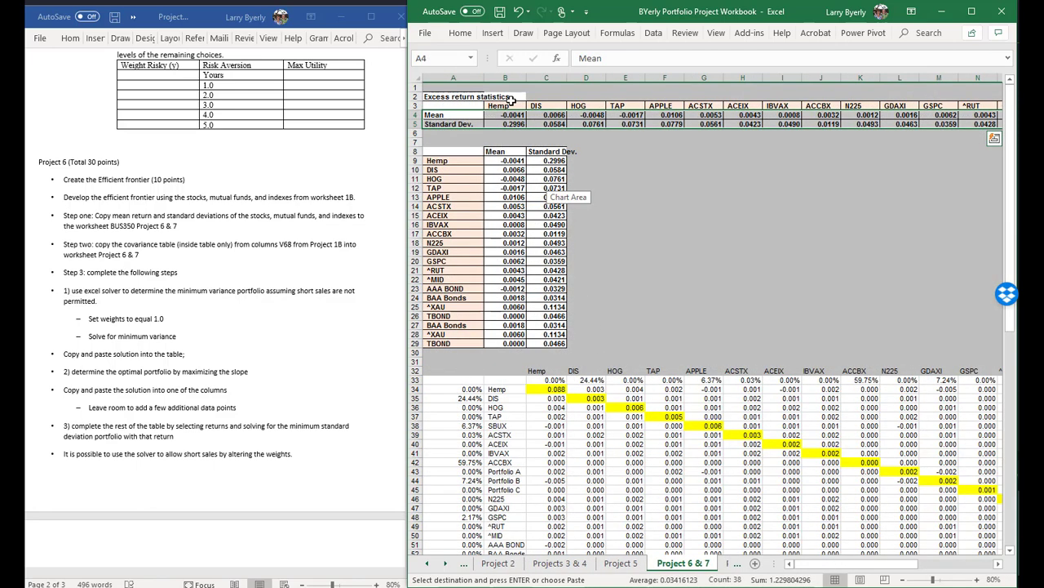
left_click(511, 107)
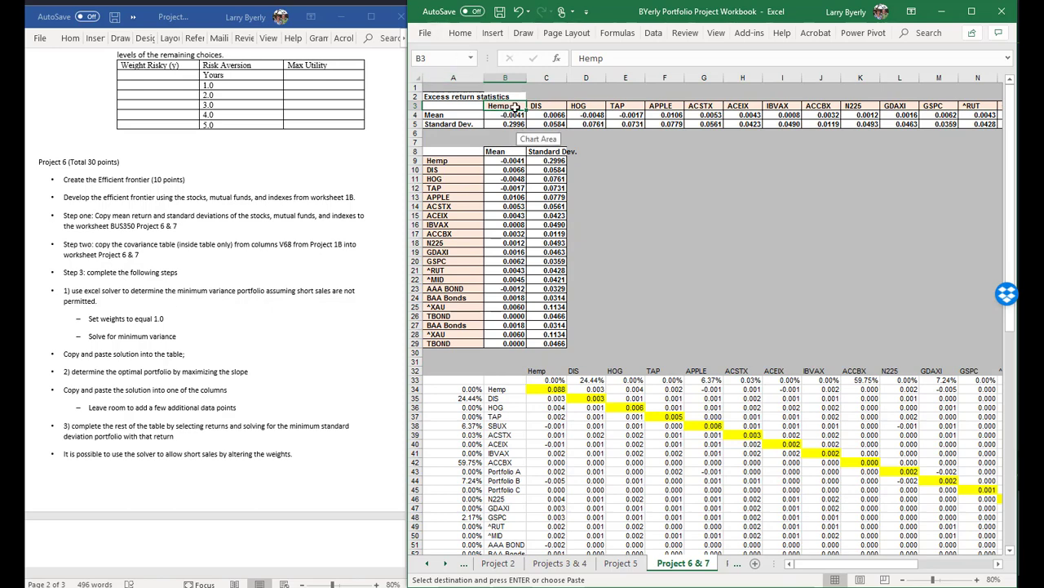
right_click(514, 106)
left_click(563, 181)
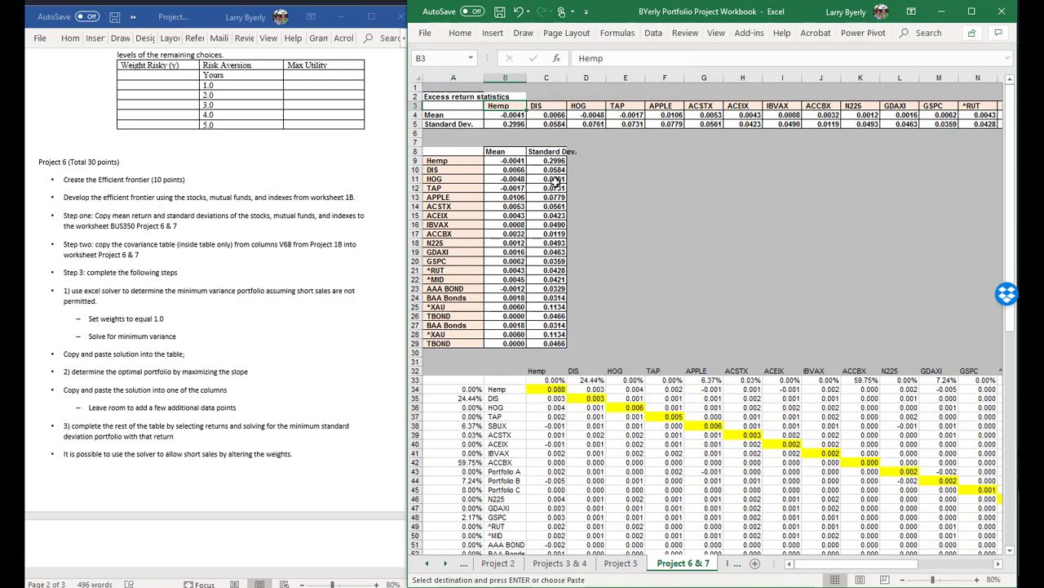
left_click(453, 134)
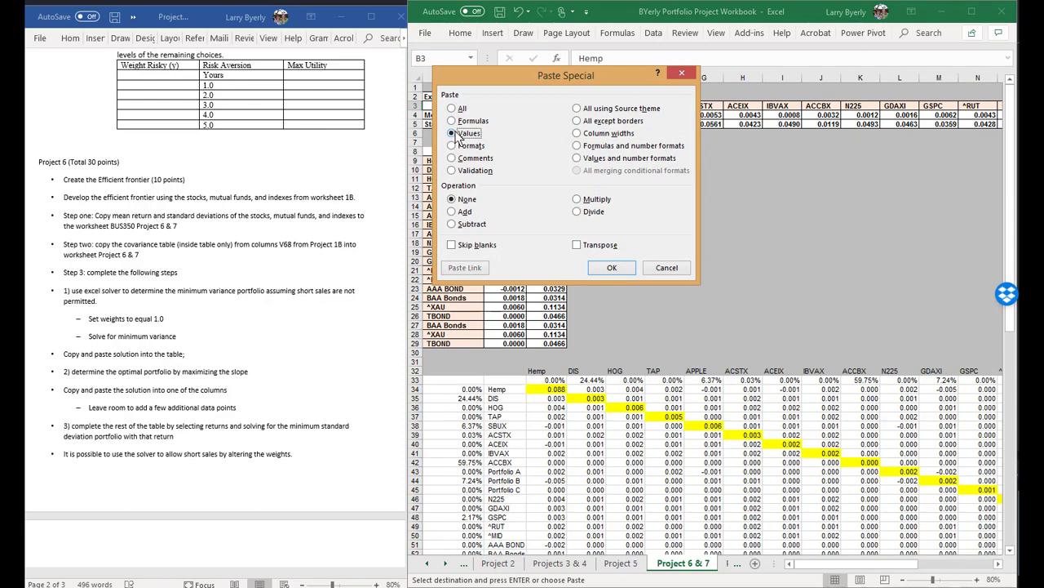
left_click(612, 269)
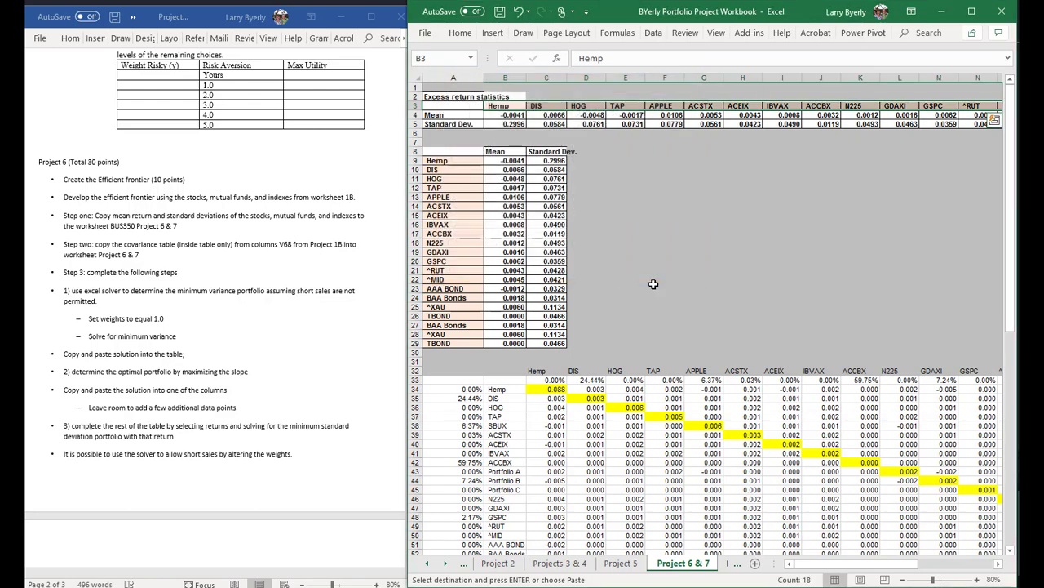
Copy the excess return statistics table, including its labels and asset names, across A3:V5
left_click(451, 105)
left_click_drag(451, 106, 992, 123)
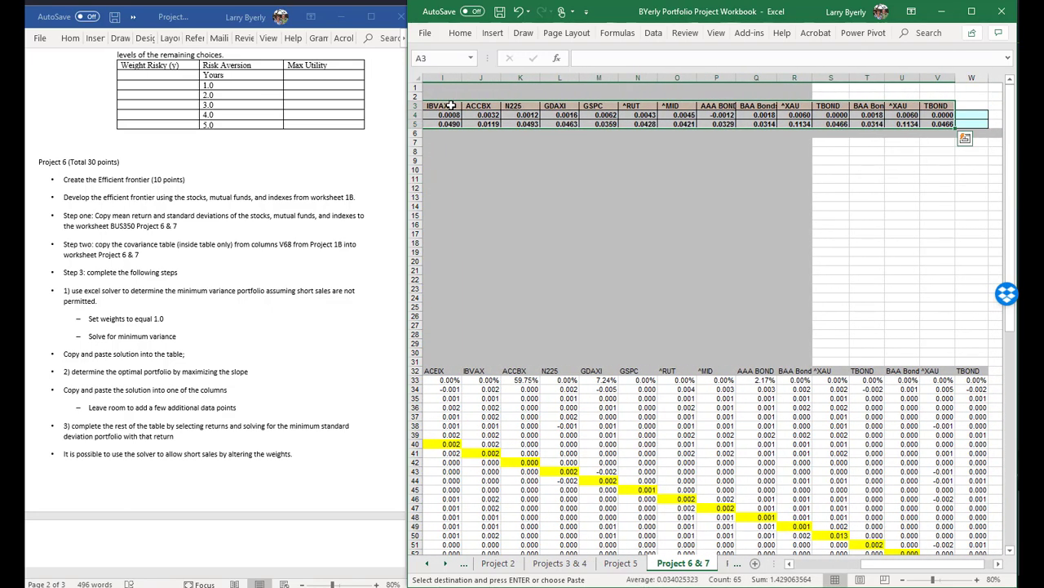
left_click(457, 197)
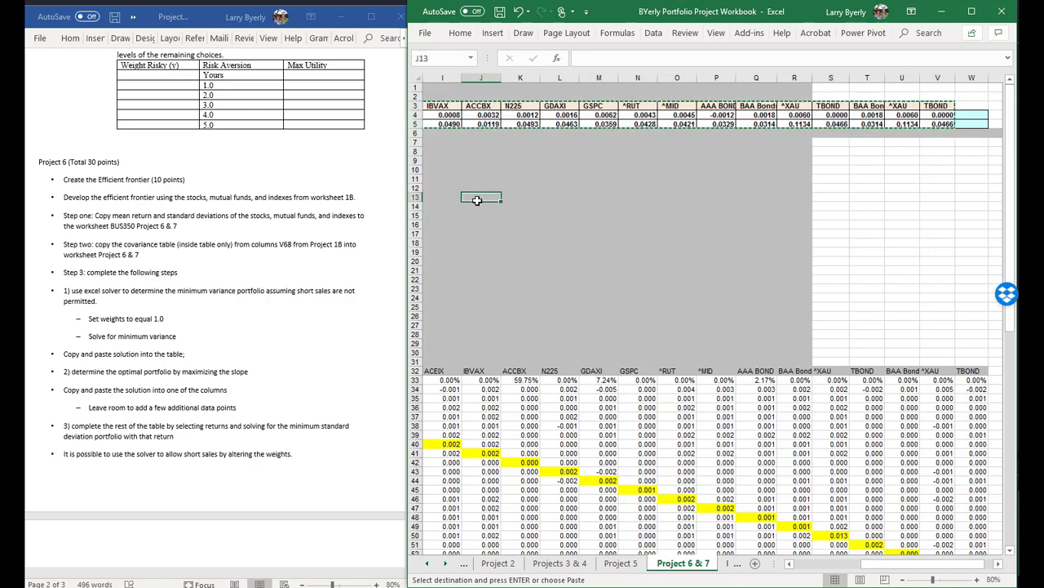
Paste the copied statistics table as transposed values starting at cell A8
key("Home")
key("Up")
key("Up")
key("Up")
key("Up")
key("Up")
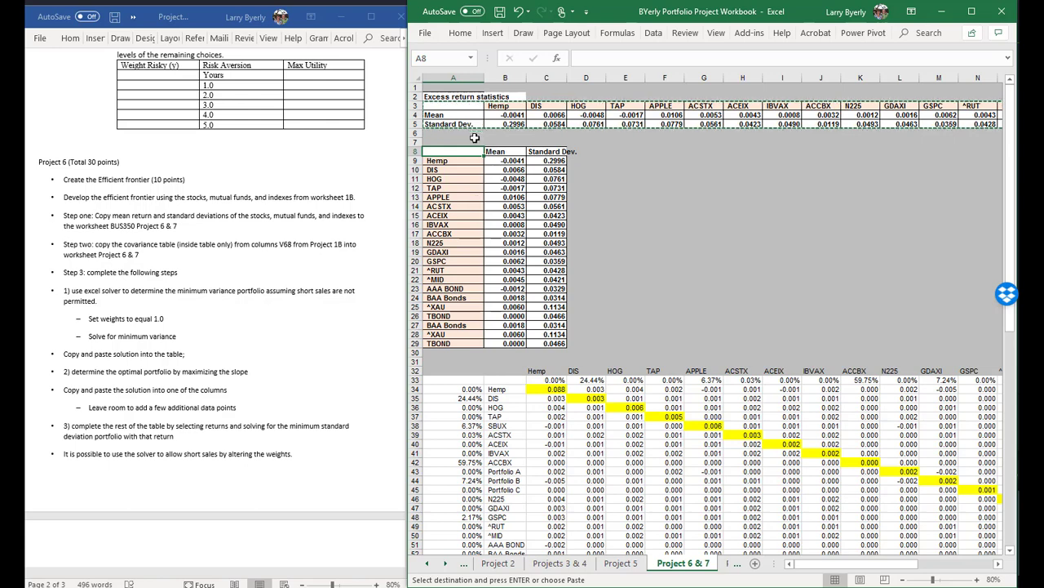
right_click(440, 150)
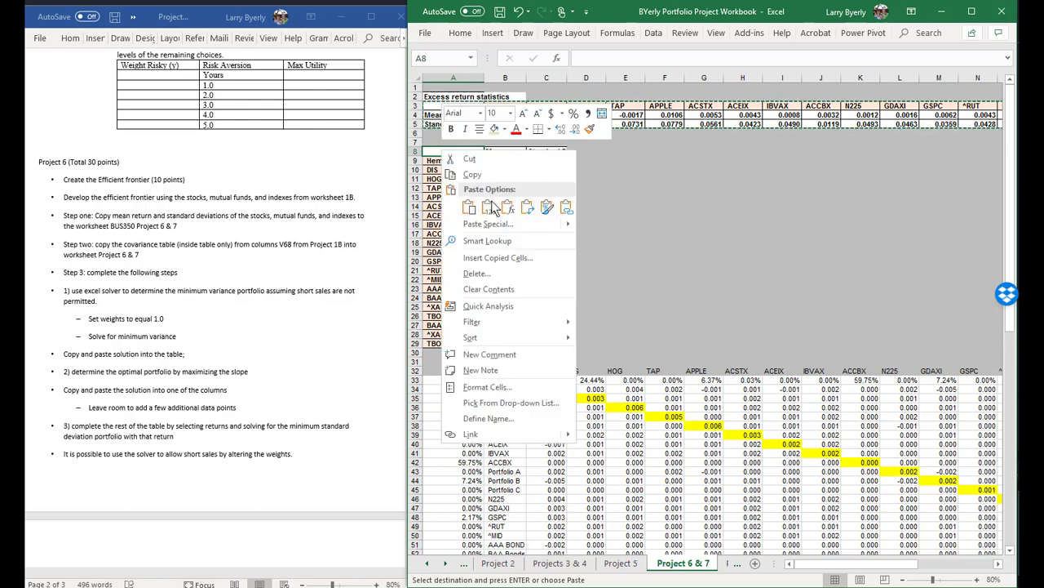
key("Escape")
key("ctrl+alt+v")
key("v")
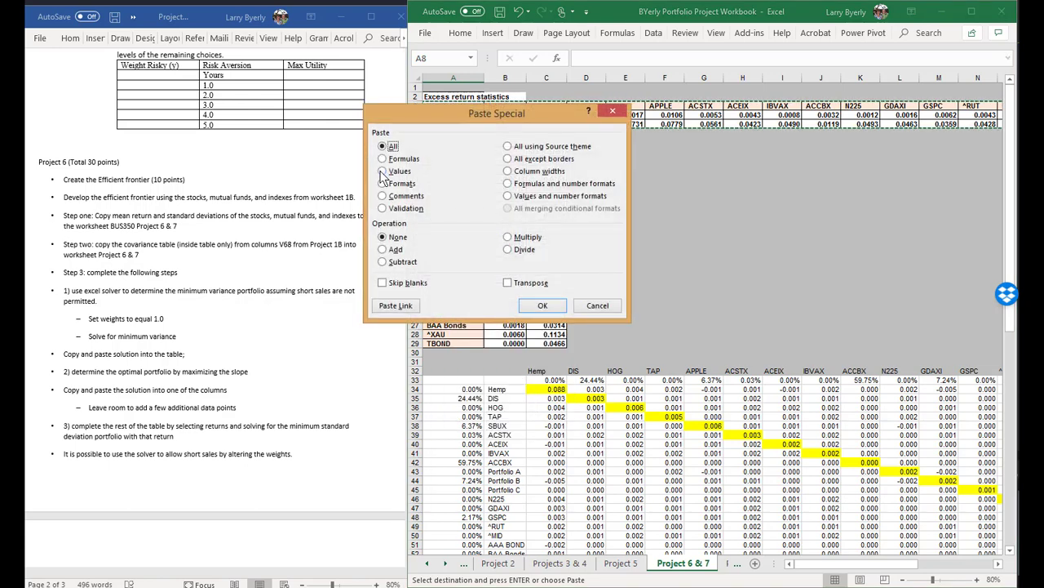
left_click(508, 282)
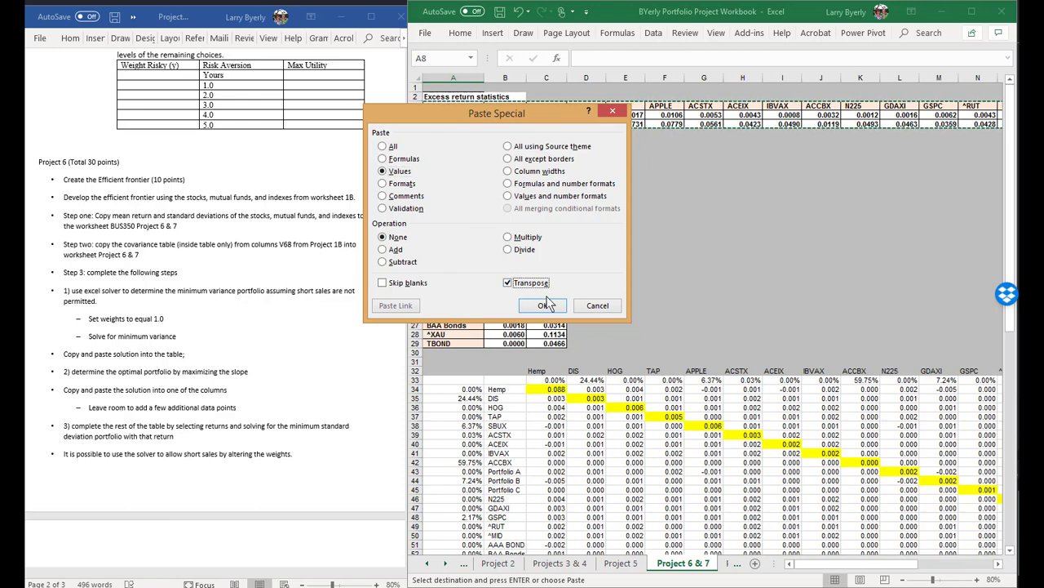
left_click(543, 305)
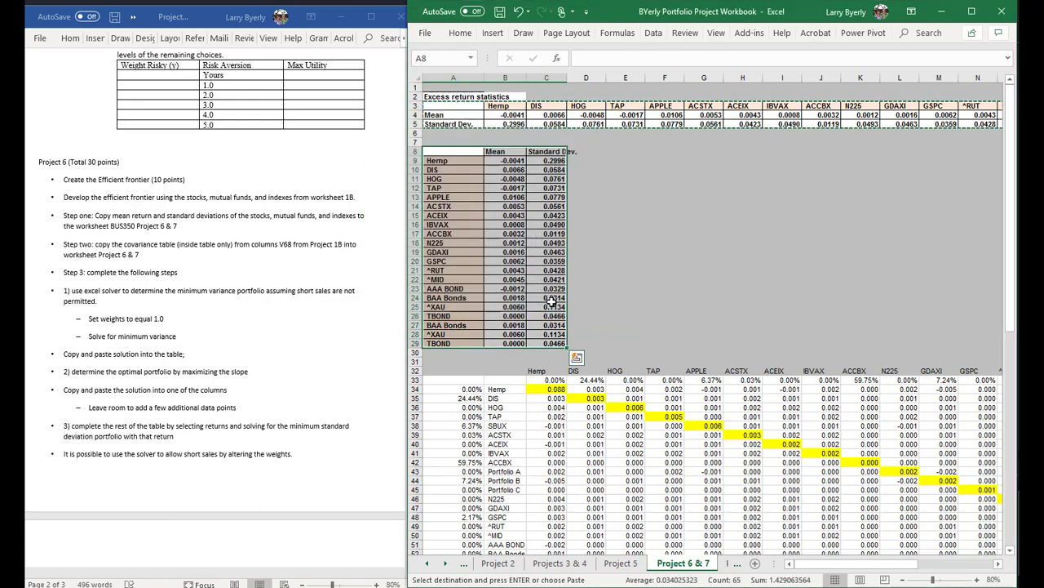
left_click(478, 281)
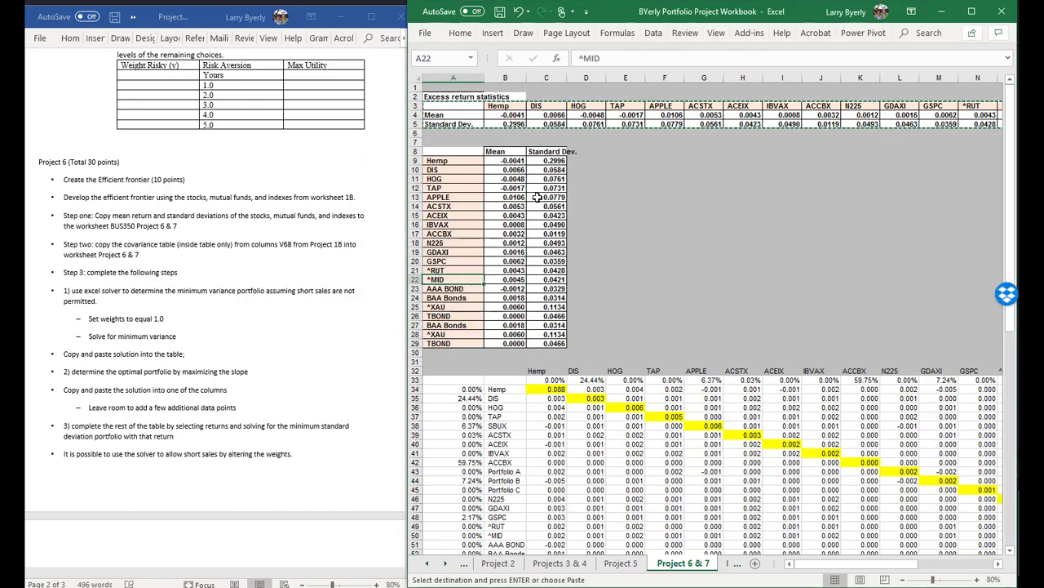
scroll(631, 265, "down", 1)
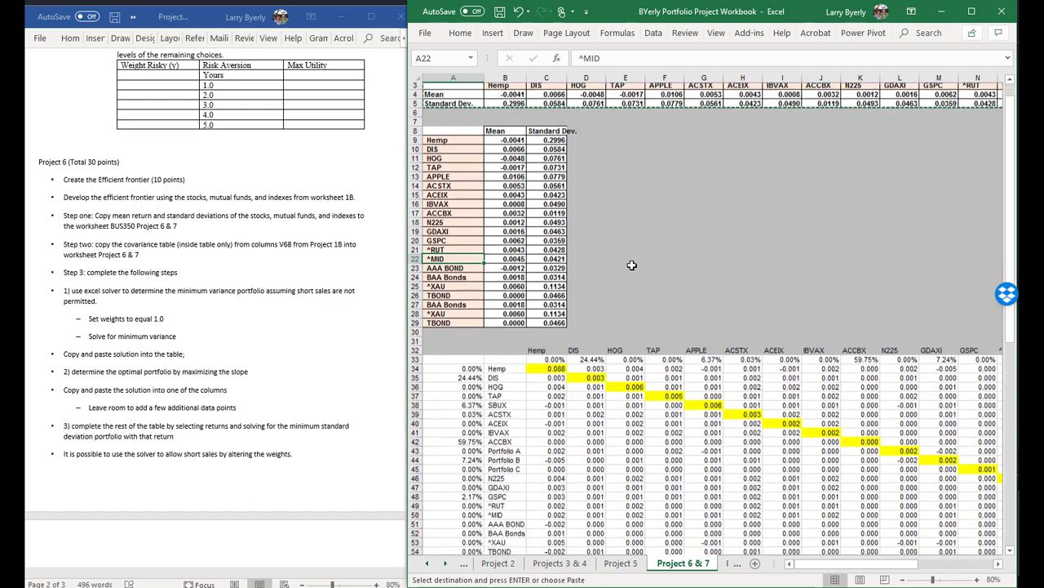
On the Project 1B worksheet, copy the full covariance table with its row labels from Hemp through TBOND (X73:AS93)
scroll(631, 264, "down", 3)
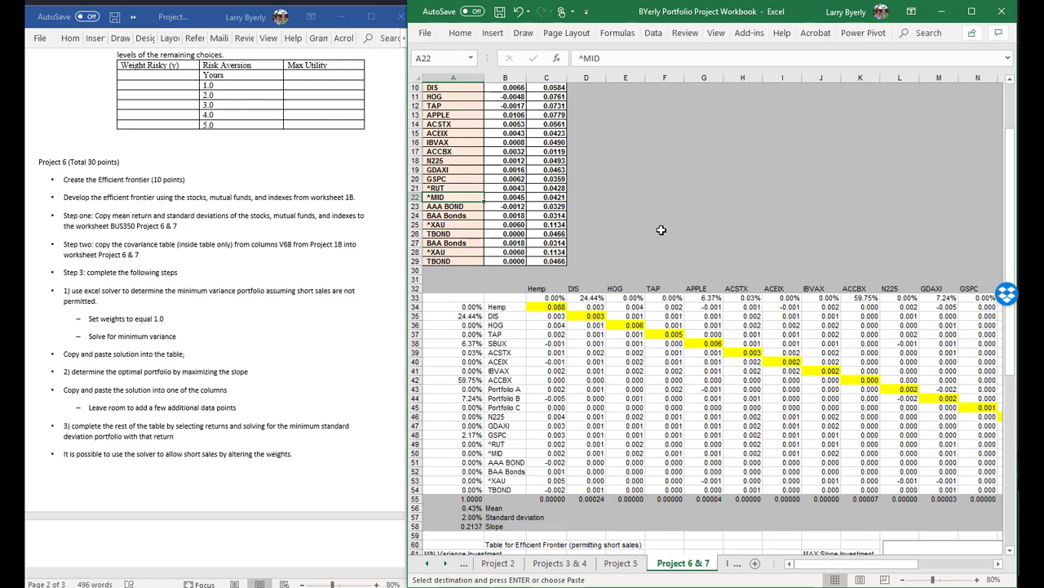
left_click(546, 307)
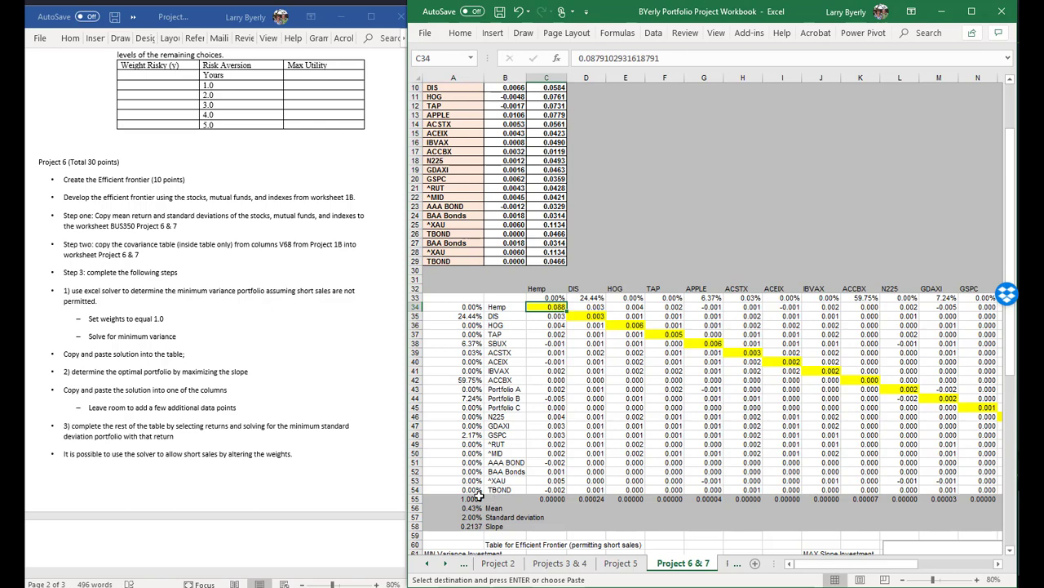
left_click(428, 563)
left_click(428, 564)
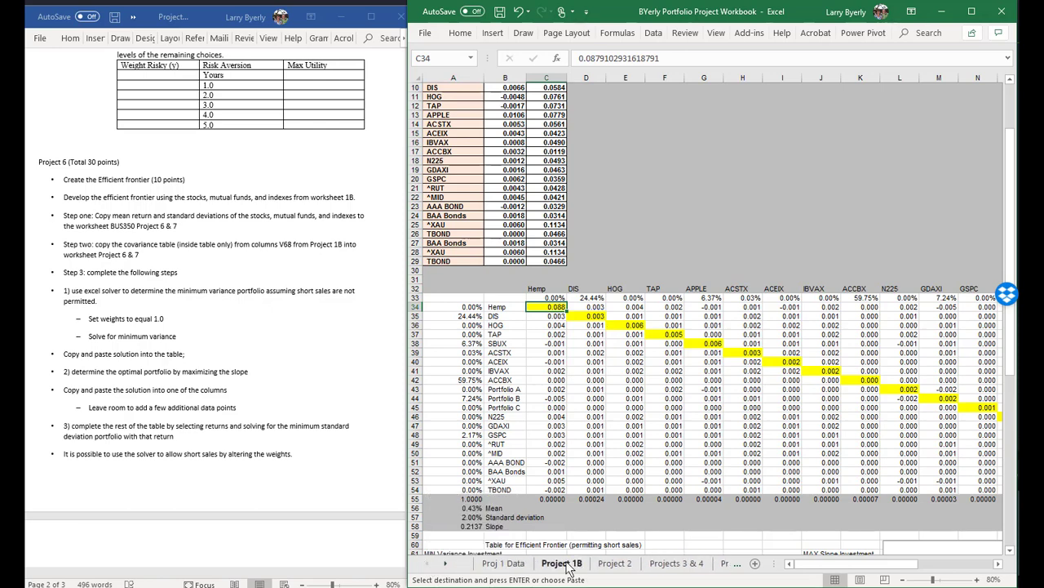
left_click(557, 563)
key("Down")
key("Down")
key("Down")
key("Down")
key("Down")
key("Down")
key("Down")
key("Down")
key("Down")
key("Down")
key("Down")
key("Down")
key("Down")
key("Down")
key("Down")
key("Down")
key("Down")
key("Down")
key("Down")
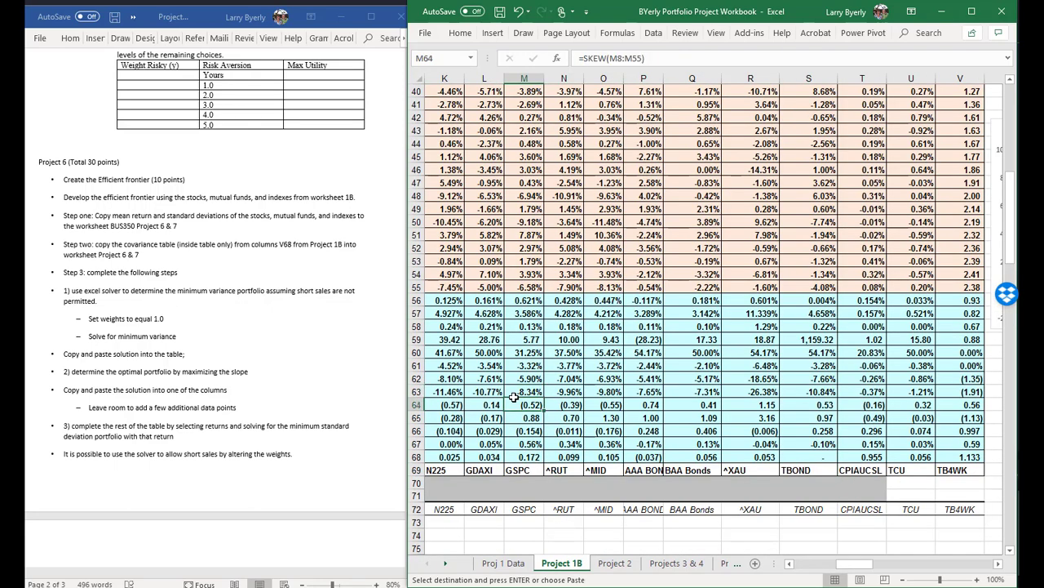
key("Left")
key("Left")
key("Left")
key("Left")
key("Left")
key("Left")
key("Left")
key("Left")
key("Left")
key("Left")
key("Left")
key("Left")
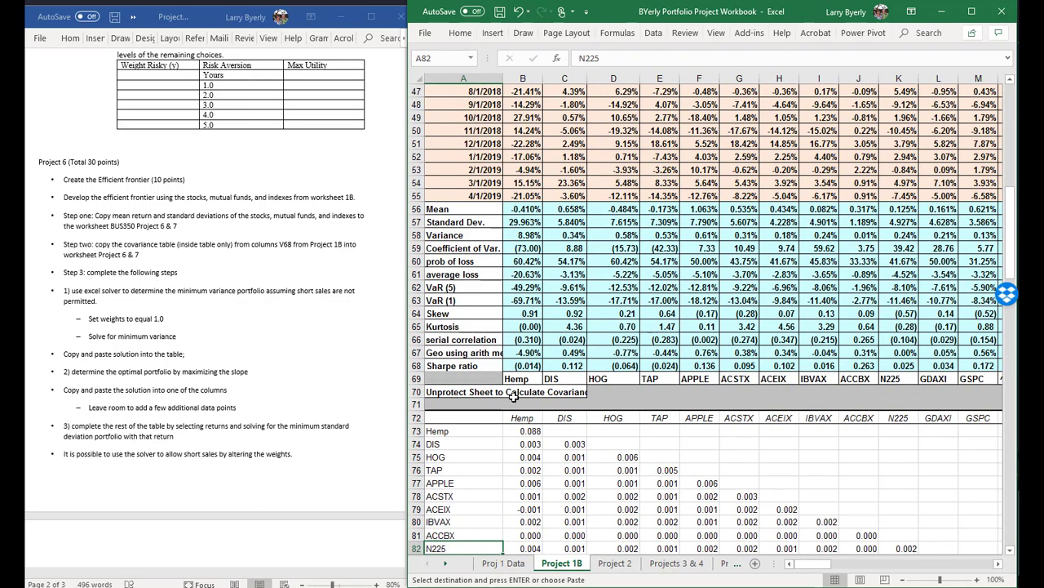
key("Up")
key("Up")
key("Up")
key("Up")
key("Down")
key("Down")
key("Down")
key("Down")
key("Down")
key("Down")
key("Down")
key("Down")
key("Down")
key("Down")
key("Down")
key("Down")
key("Down")
key("Down")
key("Down")
key("Down")
key("Down")
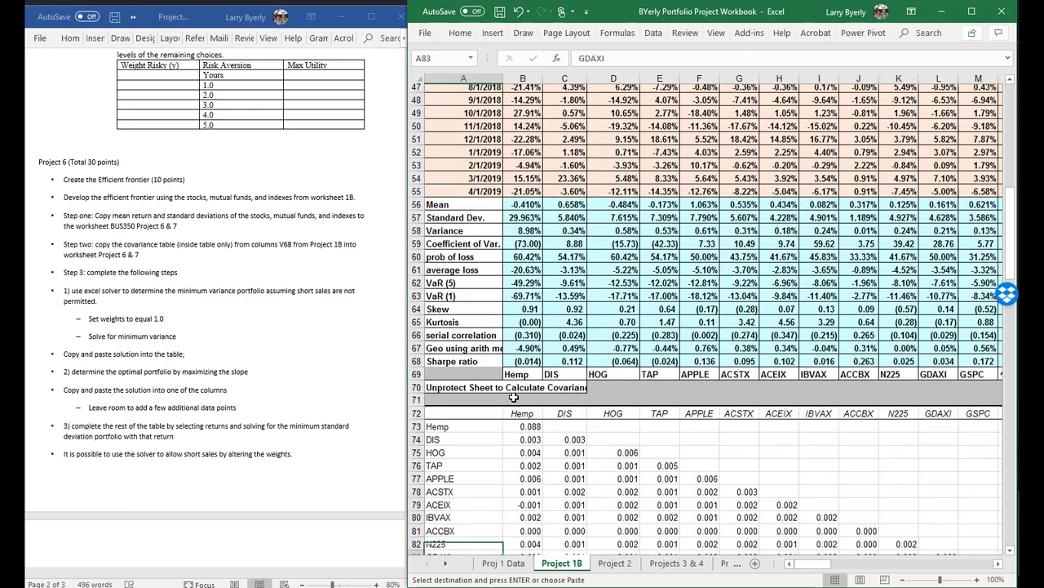
left_click(797, 308)
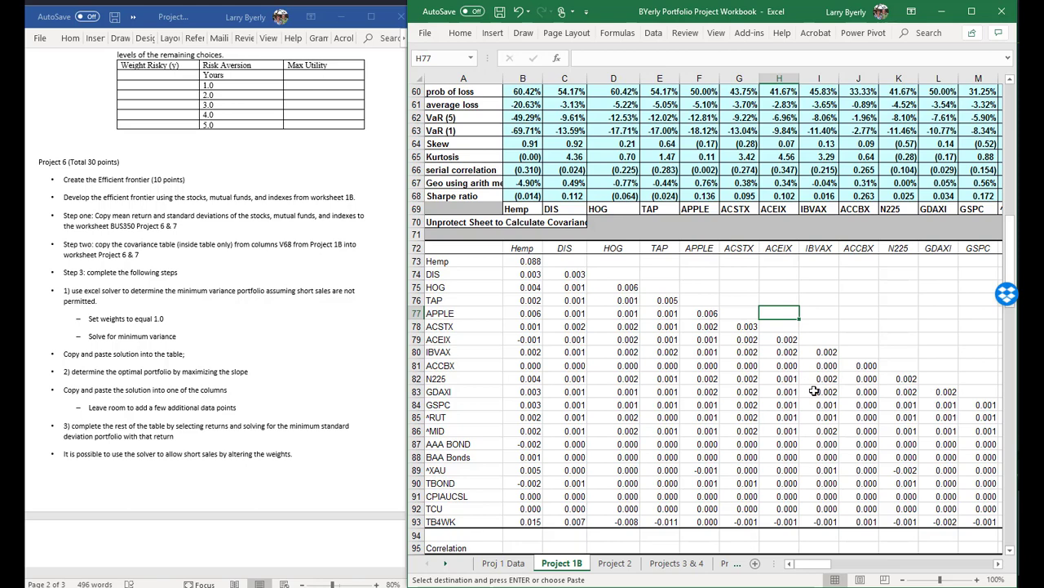
key("Right")
key("Right")
key("Right")
key("Right")
key("Right")
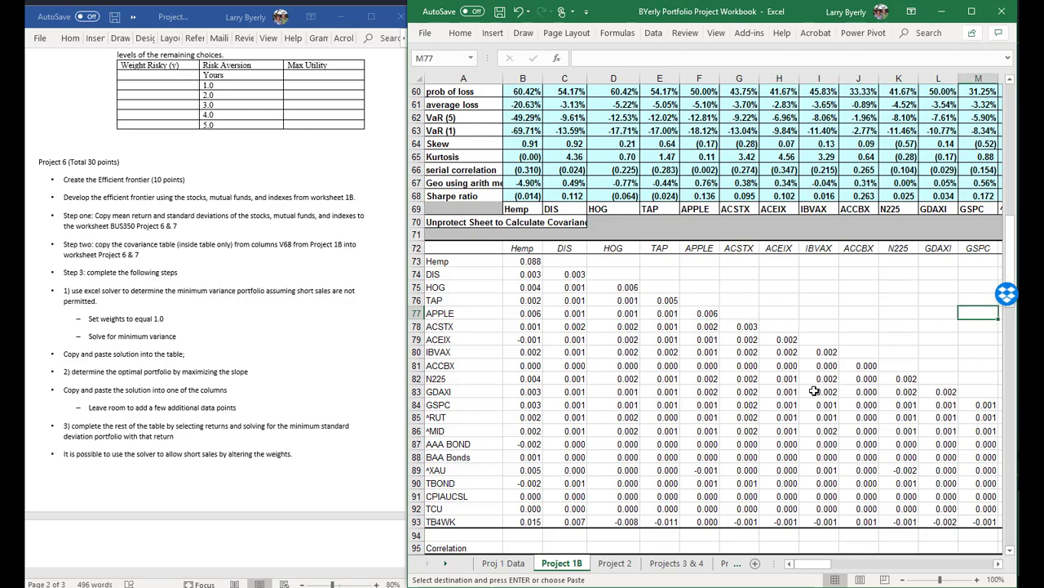
key("Right")
key("Right")
key("Right")
key("Right")
key("Right")
key("Right")
key("Right")
key("Right")
key("Right")
key("Right")
key("Right")
key("Right")
key("Right")
key("Right")
key("Right")
key("Right")
key("Right")
key("Right")
key("Right")
key("Right")
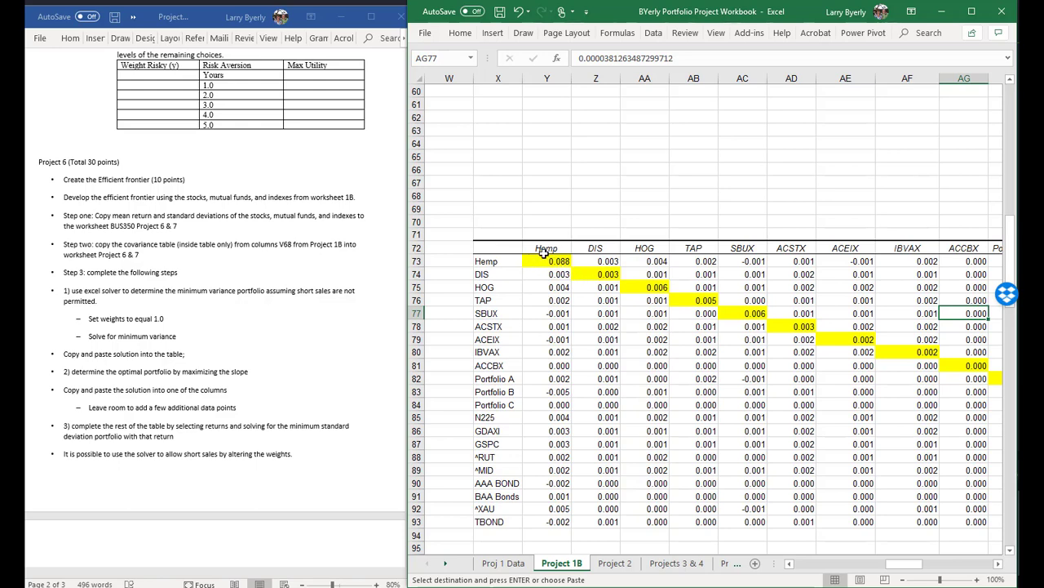
left_click(504, 262)
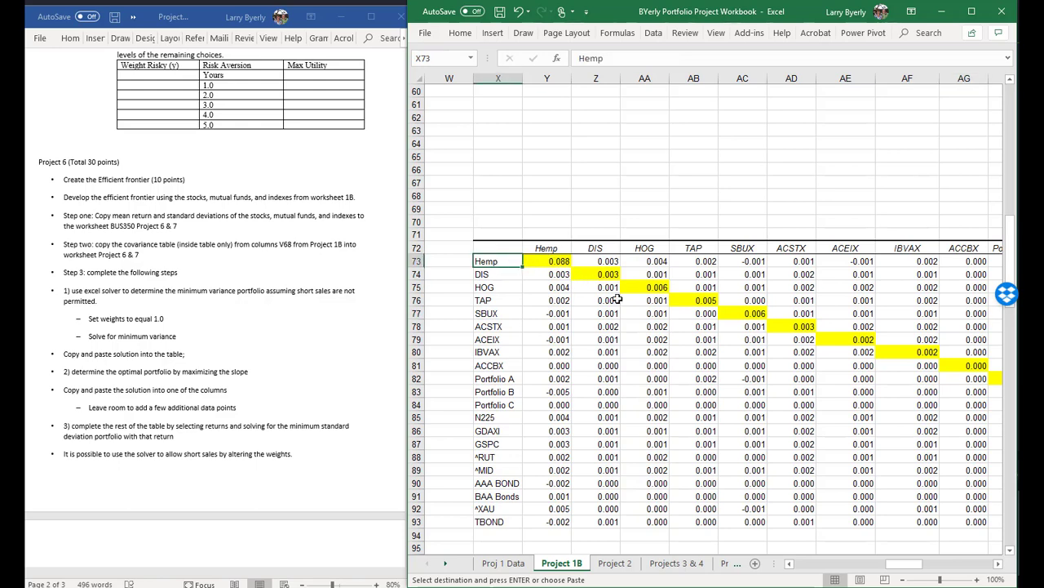
type("Hemp DIS HOG TAP SBUX ACSTX ACEIX IBVAX ACCBX Portfolio A Portfolio B Portfolio C N225 GDAXI GSPC ^RUT ^MID AAA BOND BAA Bonds ^XAU TBOND")
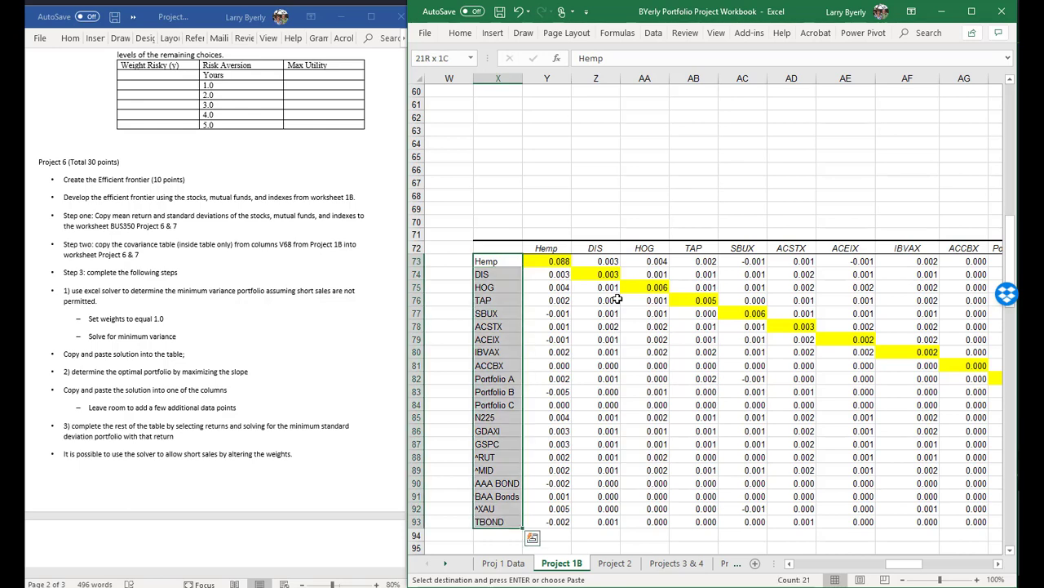
key("ctrl+shift+Right")
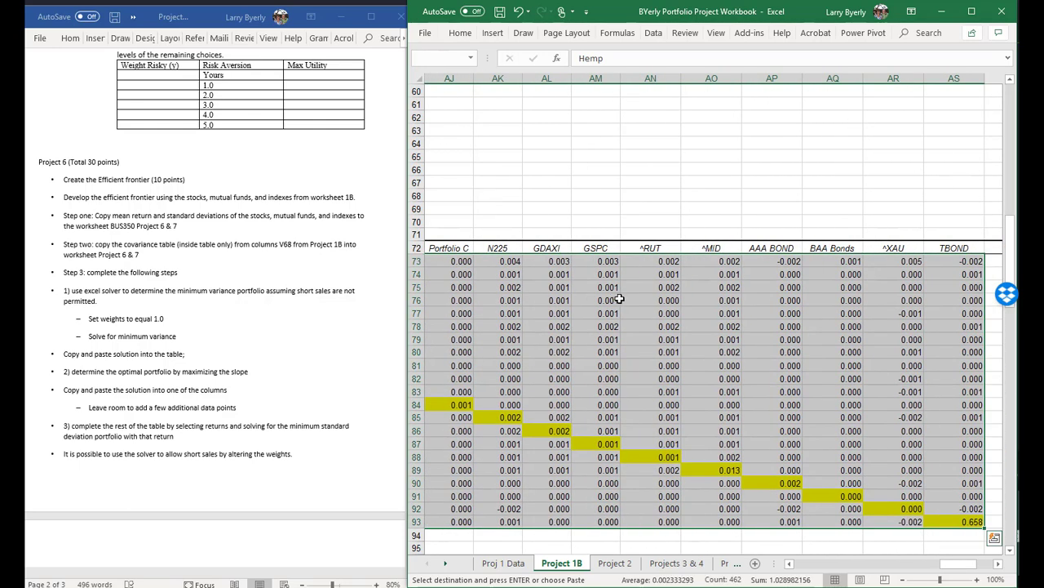
key("ctrl+c")
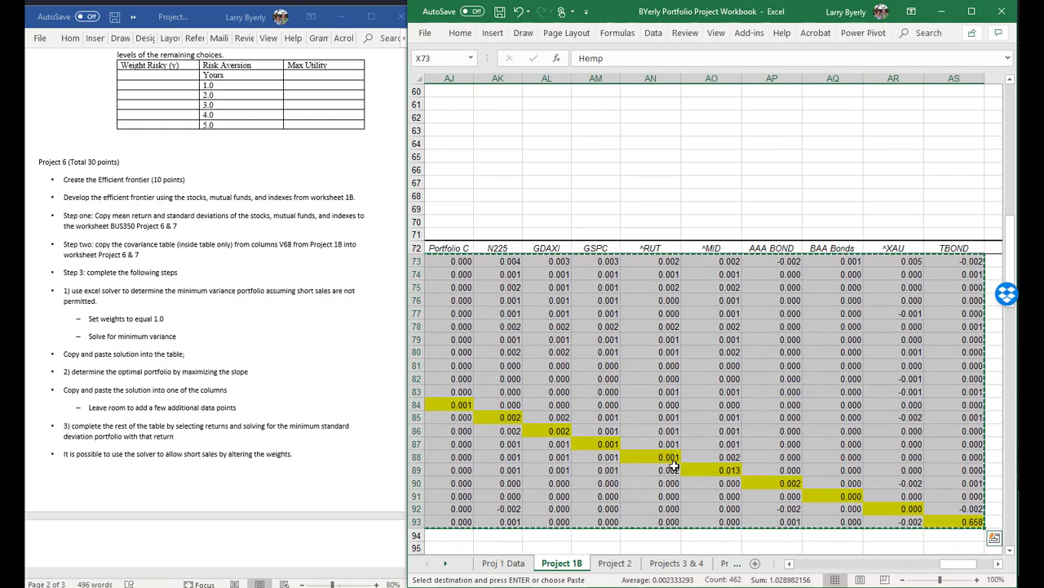
Paste the copied covariance table into the Project 6 & 7 worksheet, starting at cell B34
left_click(445, 563)
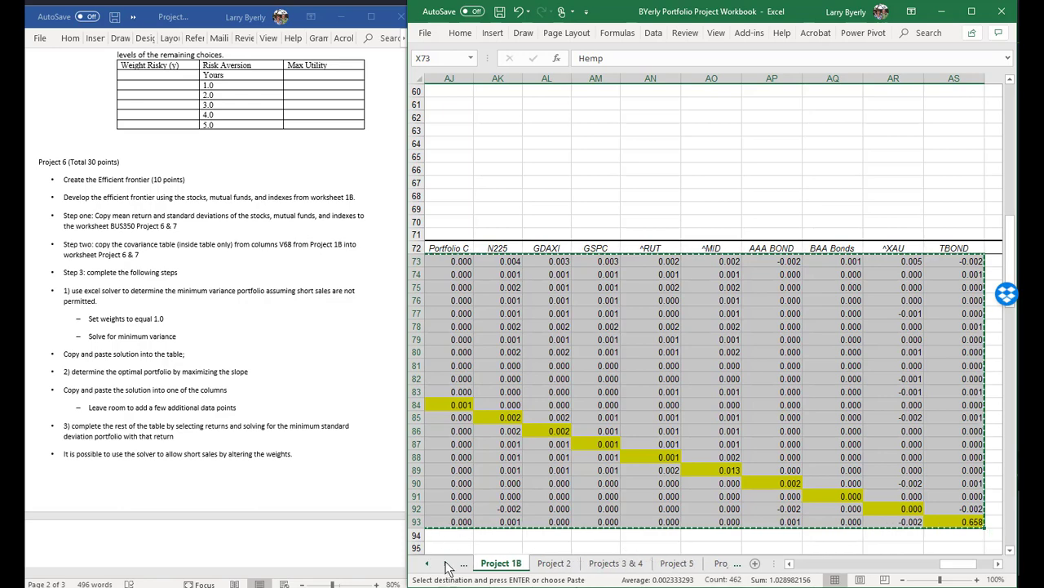
left_click(445, 563)
left_click(693, 566)
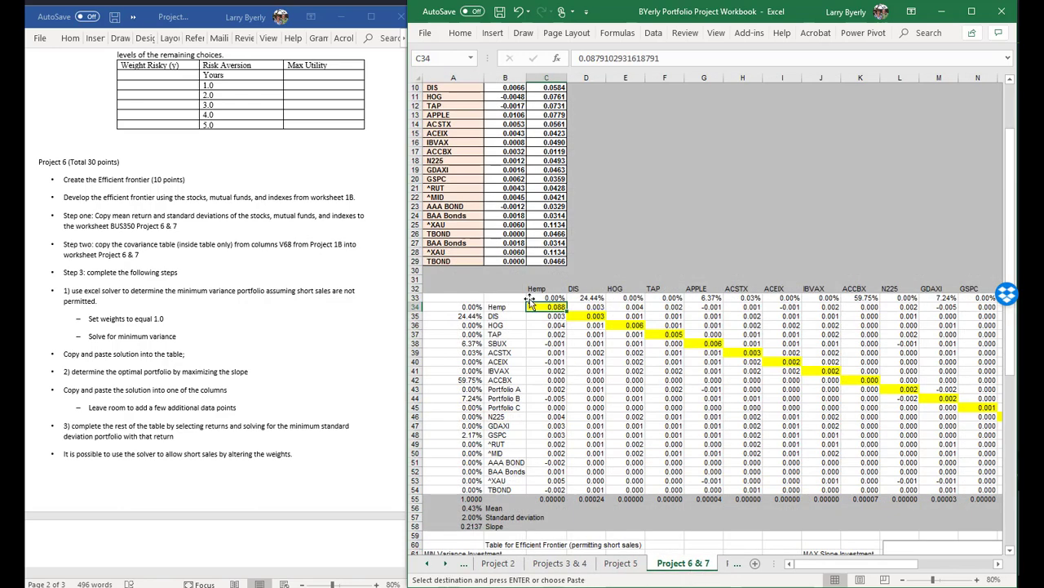
left_click(499, 307)
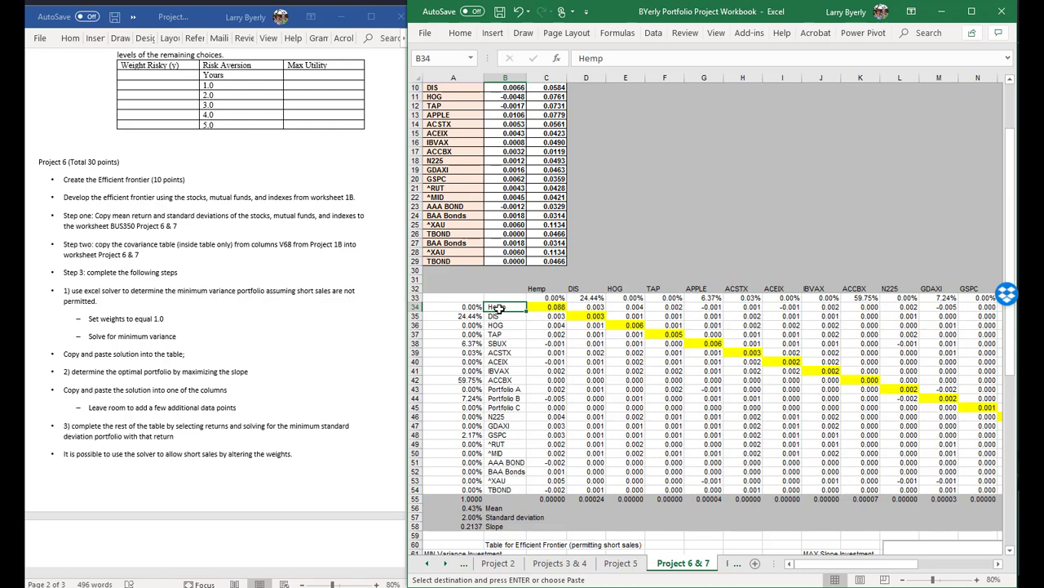
key("ctrl+shift+Down")
key("ctrl+shift+Right")
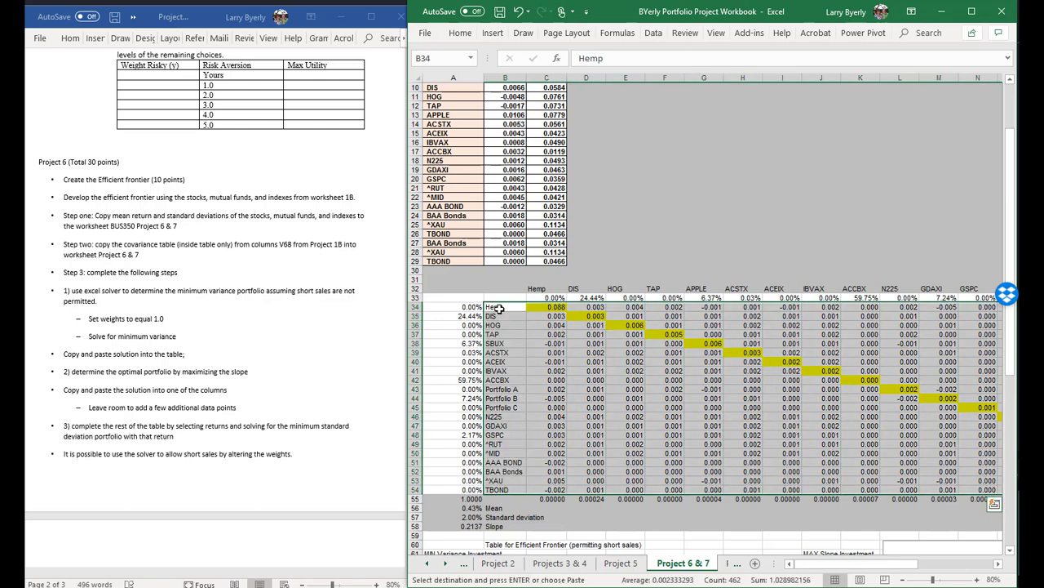
left_click(525, 359)
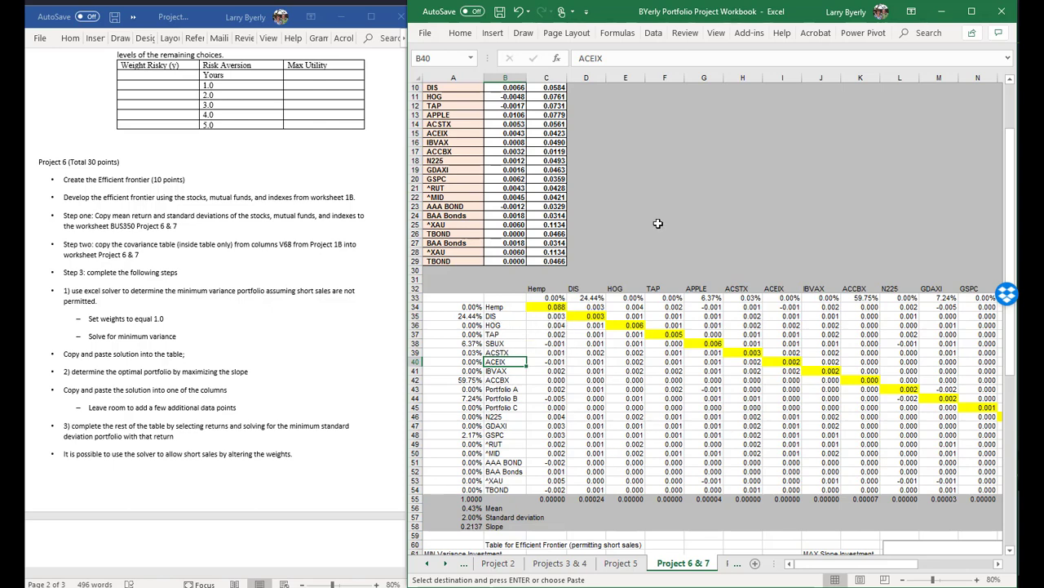
Examine the Table for Efficient Frontier, including its min var and max slope columns and the investment amount cells
scroll(653, 224, "up", 3)
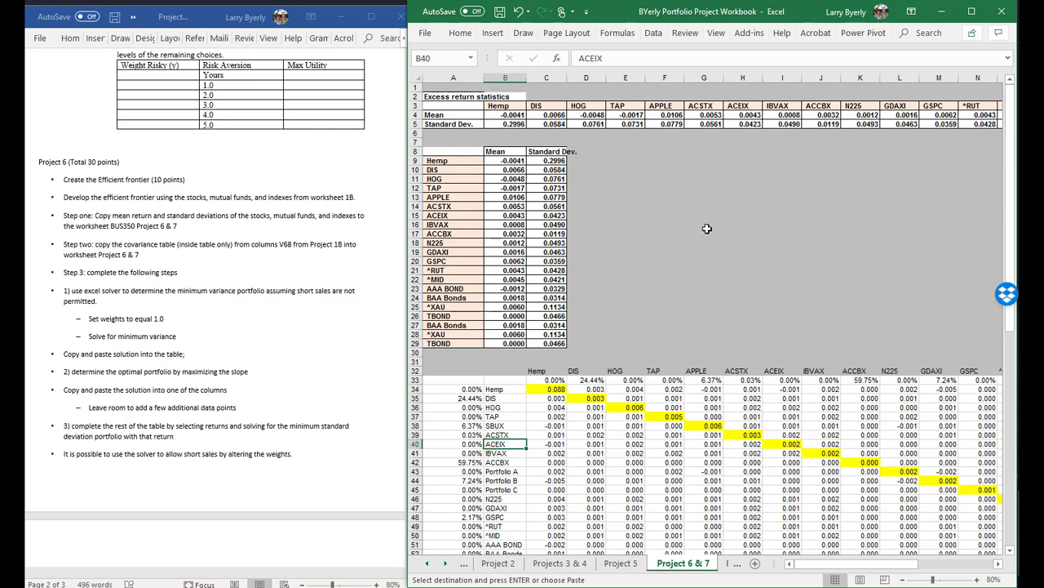
scroll(707, 228, "down", 3)
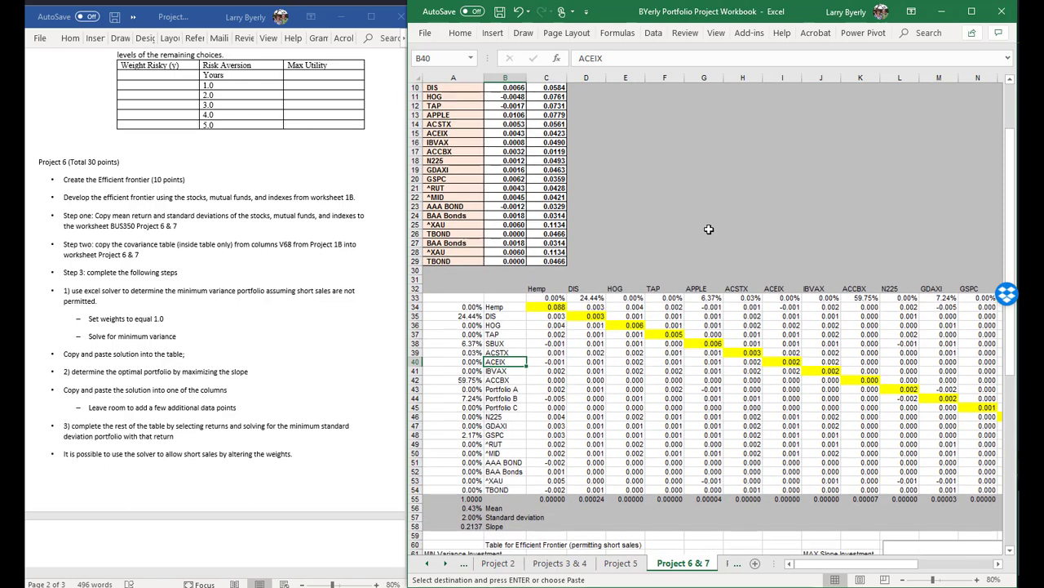
scroll(709, 229, "down", 9)
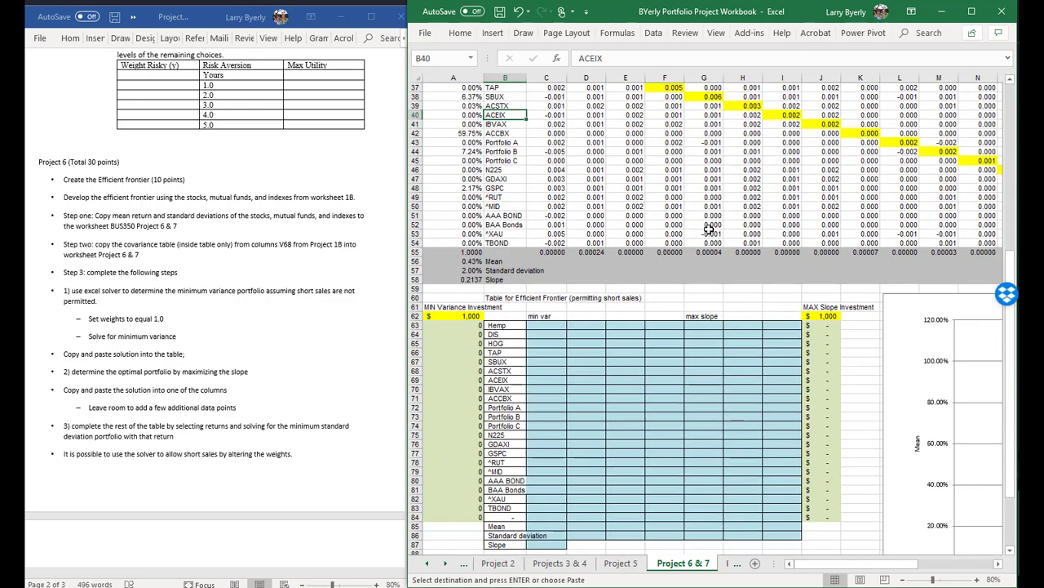
scroll(696, 345, "down", 1)
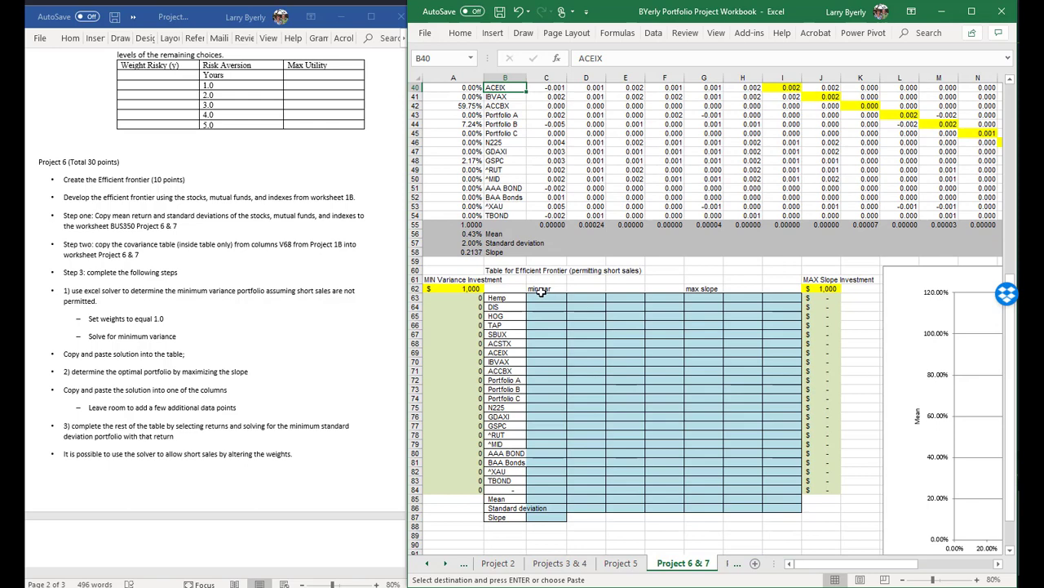
left_click(702, 289)
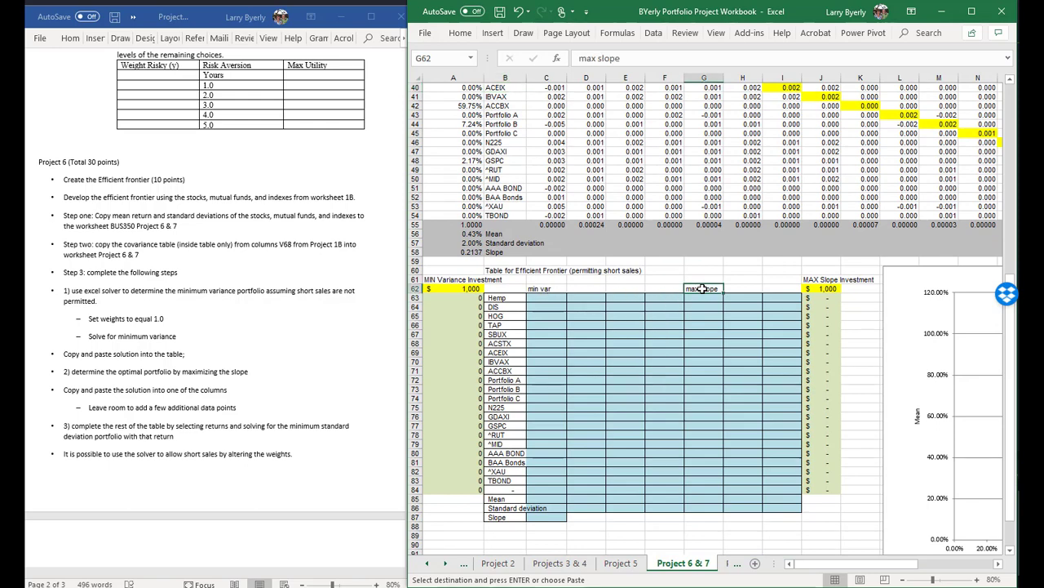
left_click(551, 288)
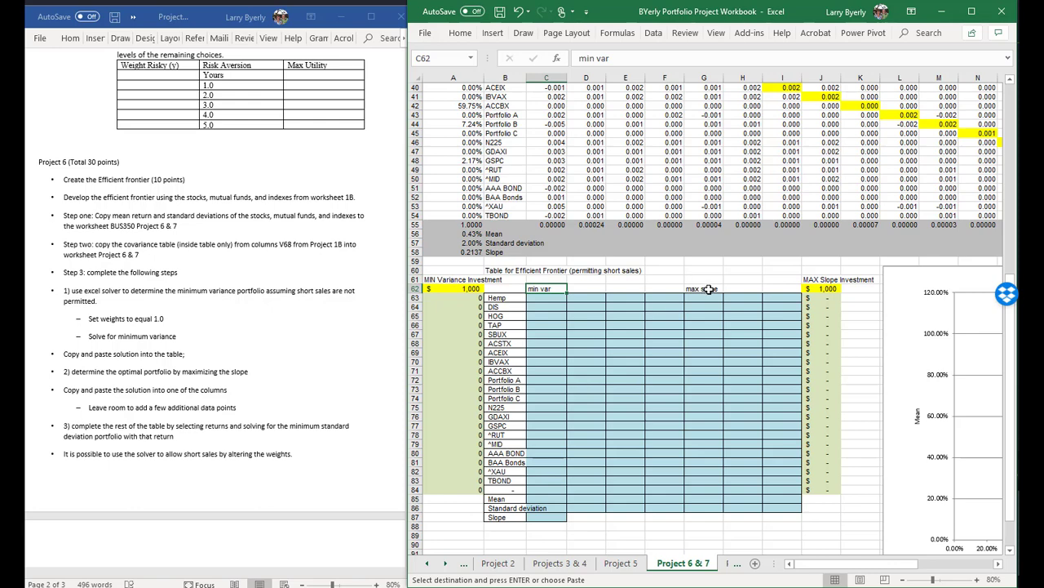
left_click(465, 291)
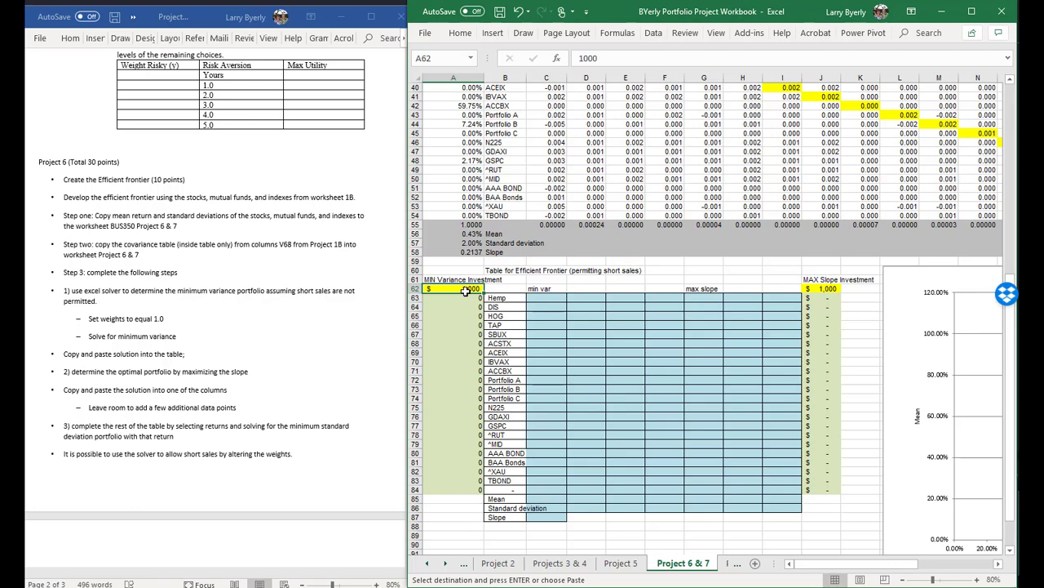
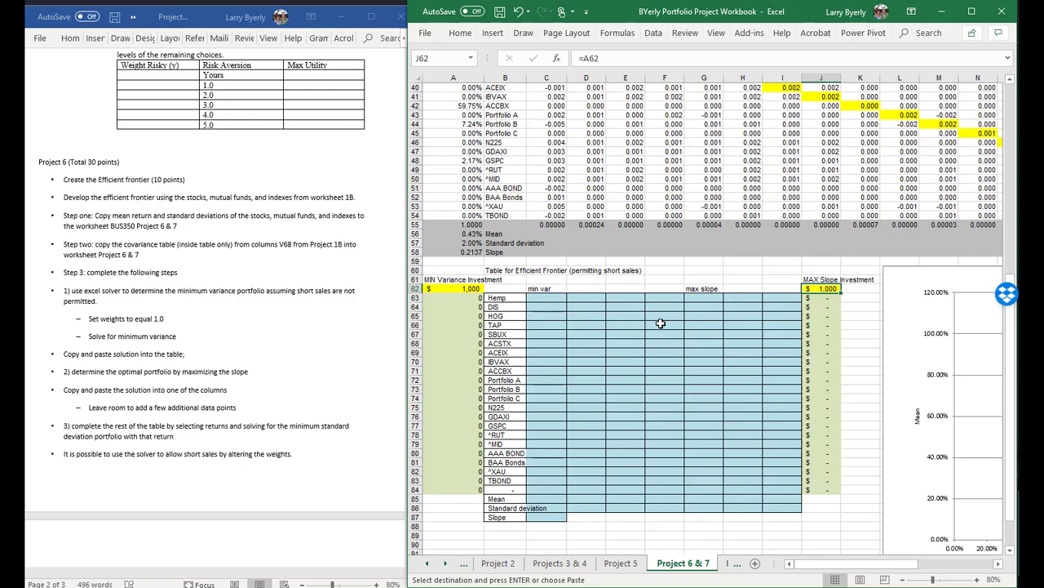
Run Solver for a 1.50% standard deviation in A57 by changing weights A34:A54, and restore the original values
left_click(652, 35)
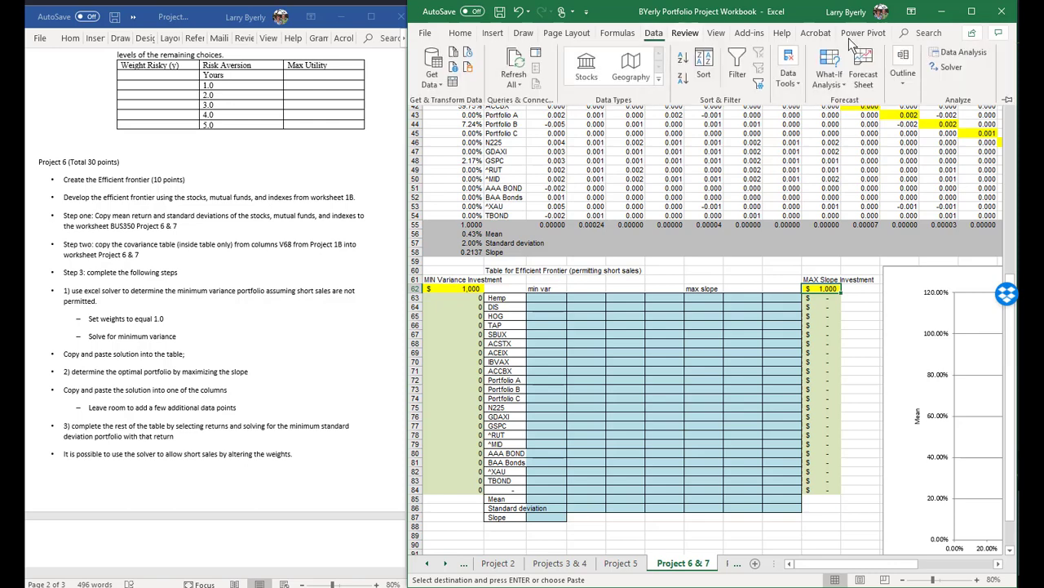
left_click(953, 68)
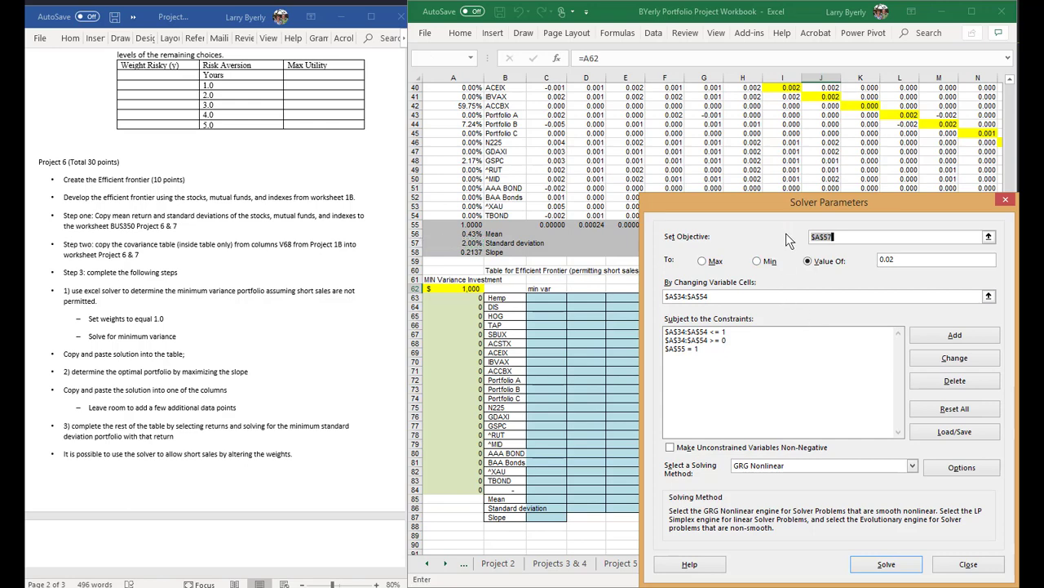
left_click(458, 243)
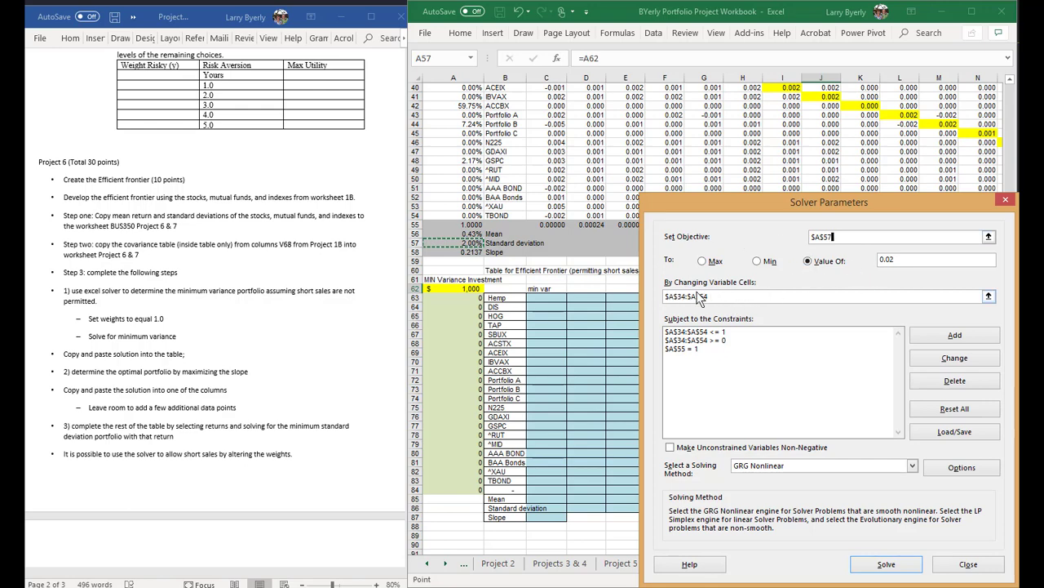
scroll(457, 204, "up", 3)
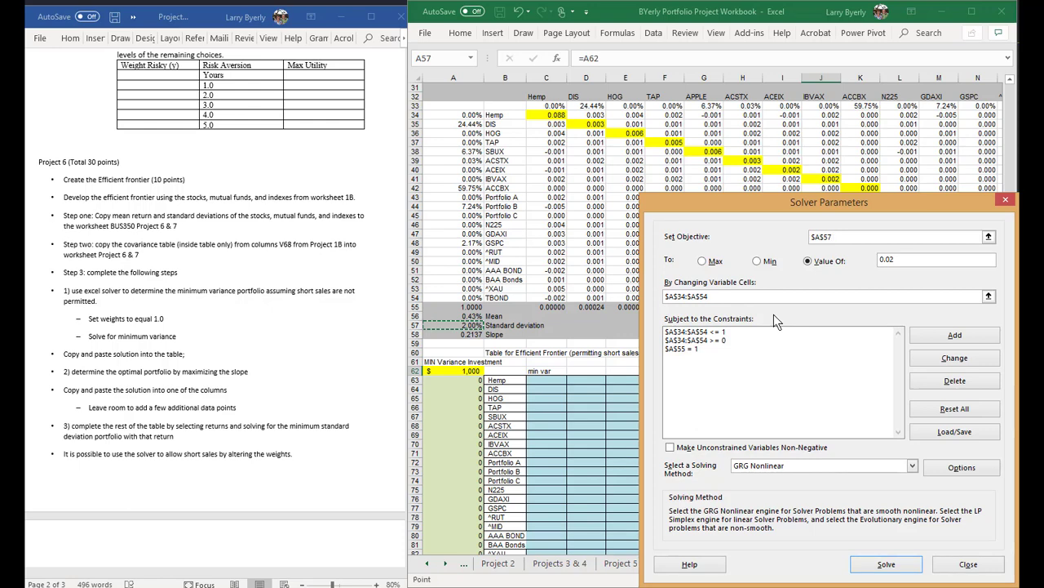
left_click(901, 259)
left_click(887, 565)
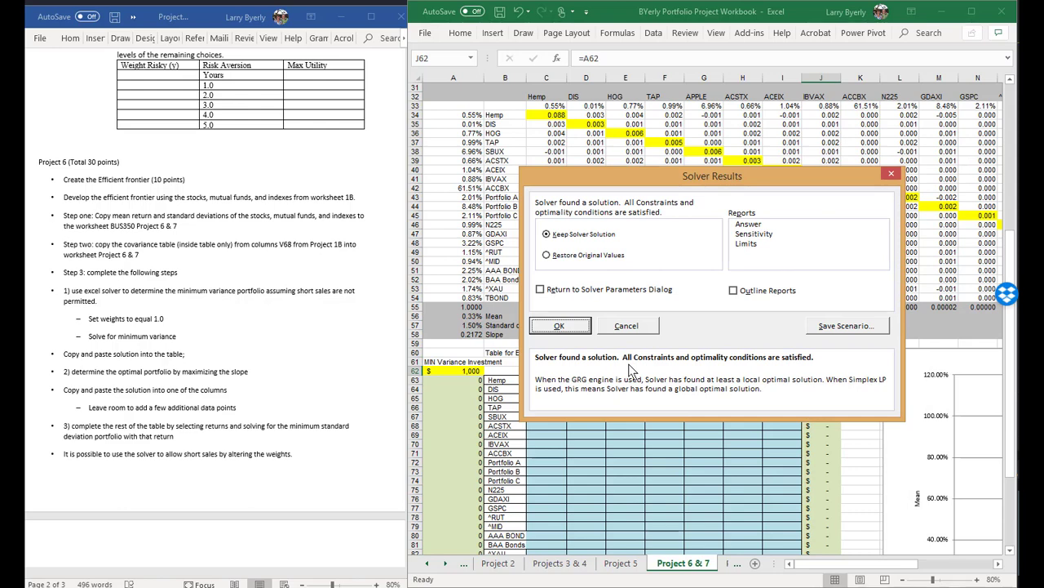
left_click(563, 266)
left_click(561, 326)
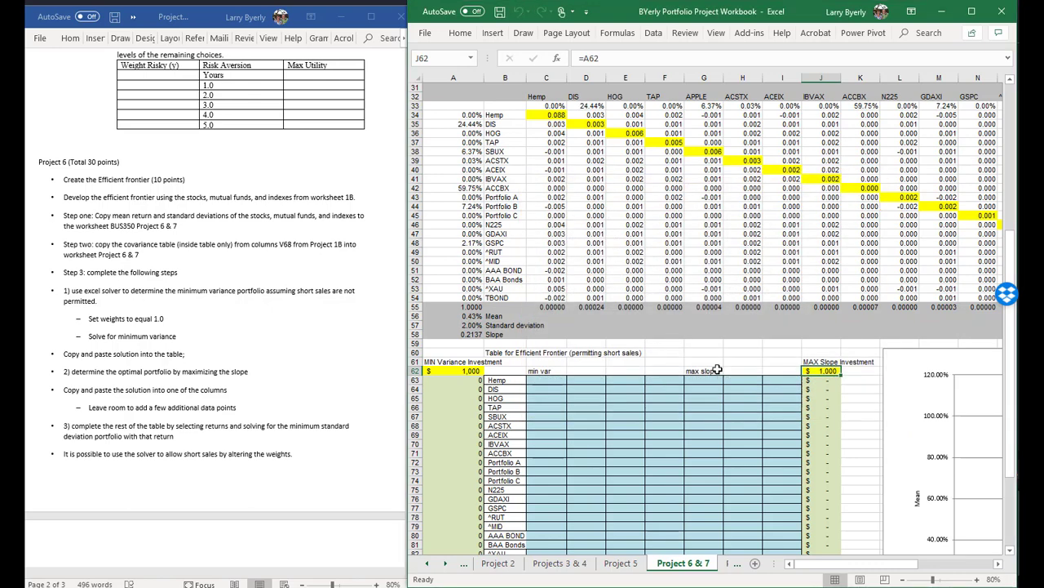
Run Solver for a standard deviation of 0.010 in A57 by changing the weights in A34:A54, and keep the solution
left_click(654, 35)
left_click(952, 67)
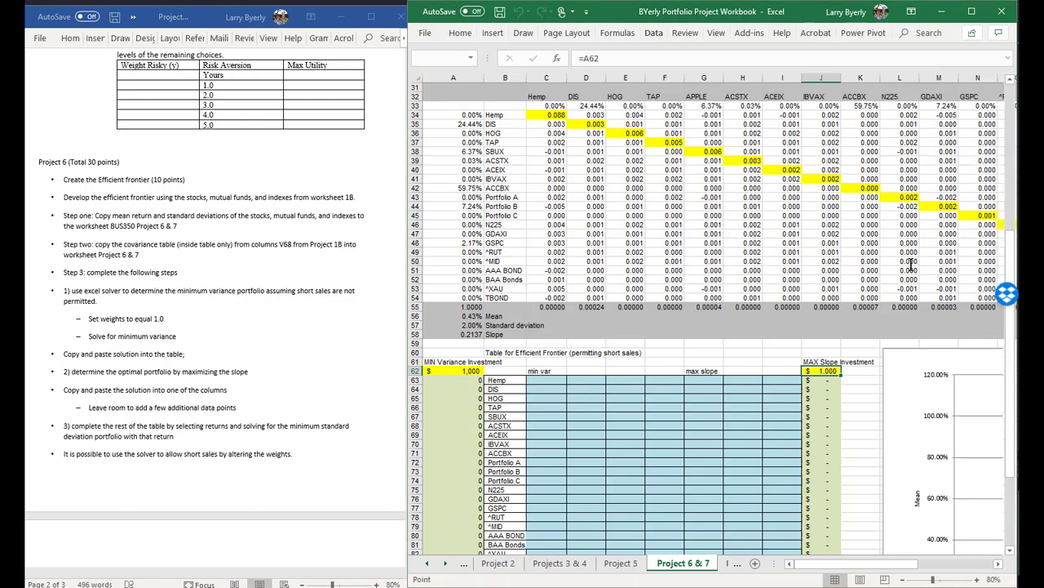
left_click(902, 261)
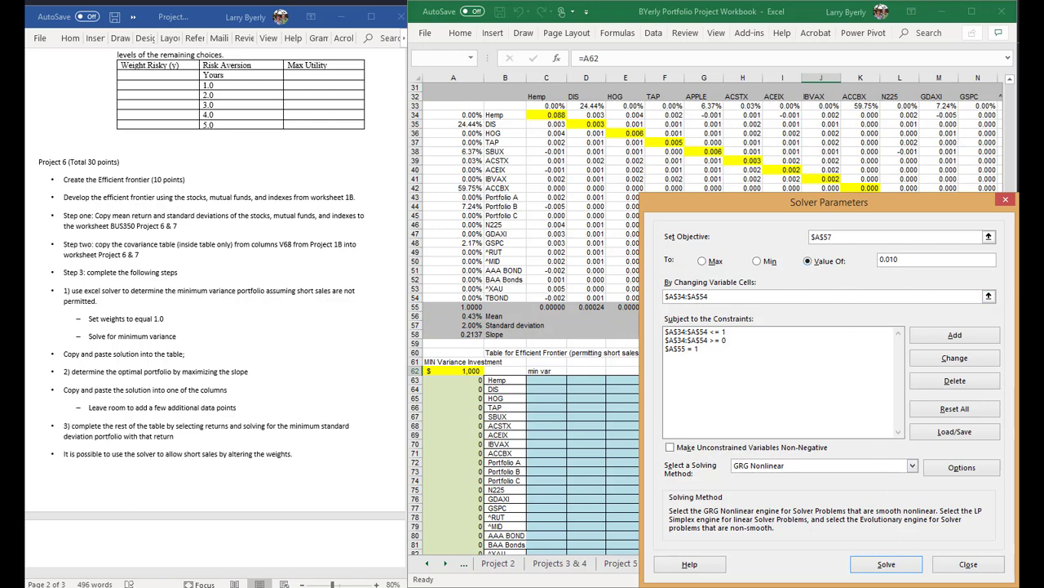
left_click(887, 567)
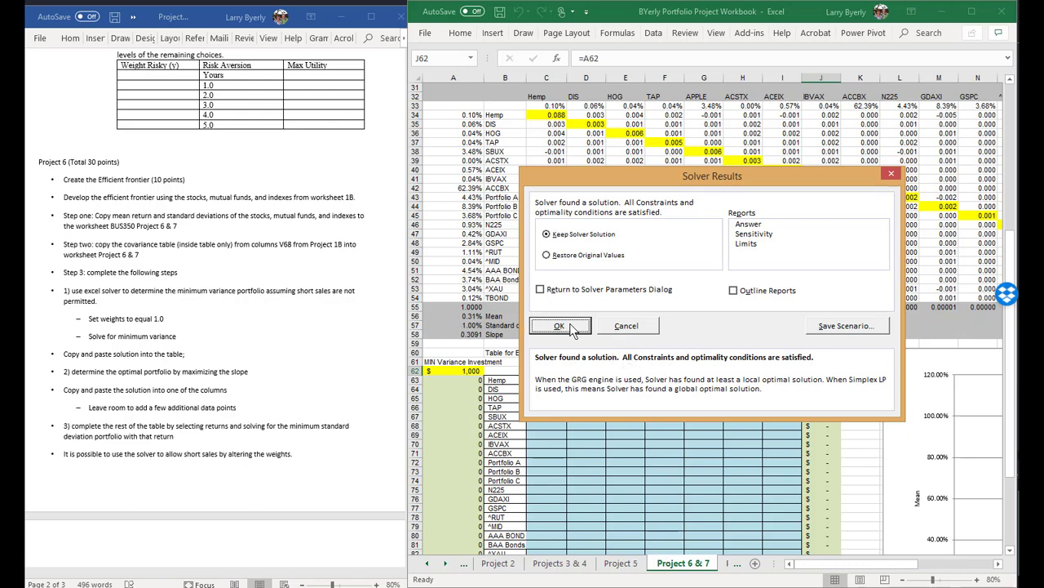
left_click(575, 327)
Copy the solved portfolio weights together with their total, mean, standard deviation and slope (A34:A58)
scroll(471, 120, "up", 1)
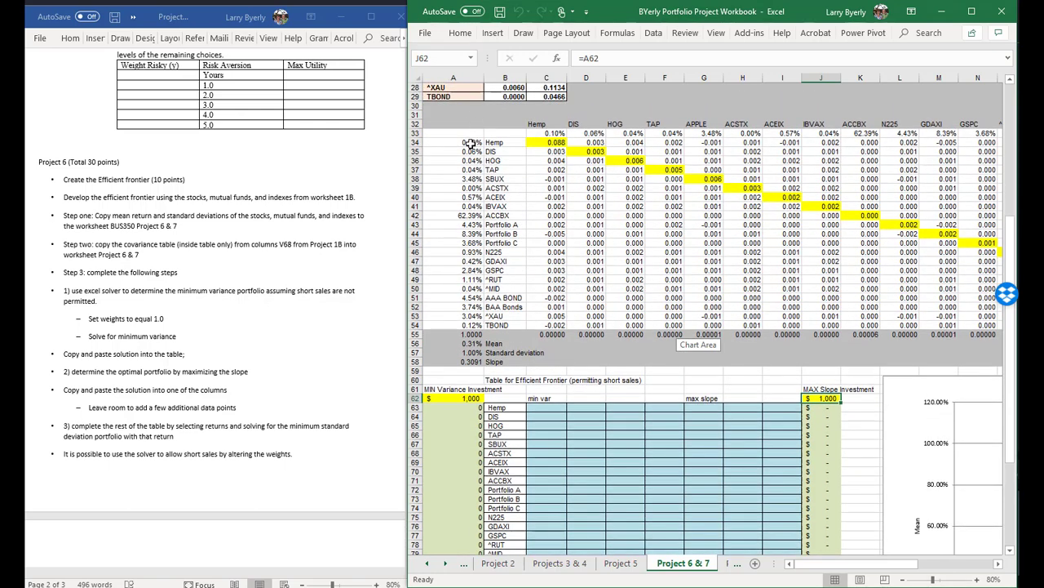
left_click(471, 142)
key("shift+Down")
key("shift+Down")
key("shift+Down")
key("shift+Down")
key("shift+Down")
key("shift+Down")
key("shift+Down")
key("shift+Down")
key("shift+Down")
key("shift+Down")
key("shift+Down")
key("shift+Down")
key("shift+Down")
key("shift+Down")
key("shift+Down")
key("shift+Down")
key("shift+Down")
key("shift+Down")
key("shift+Down")
key("shift+Down")
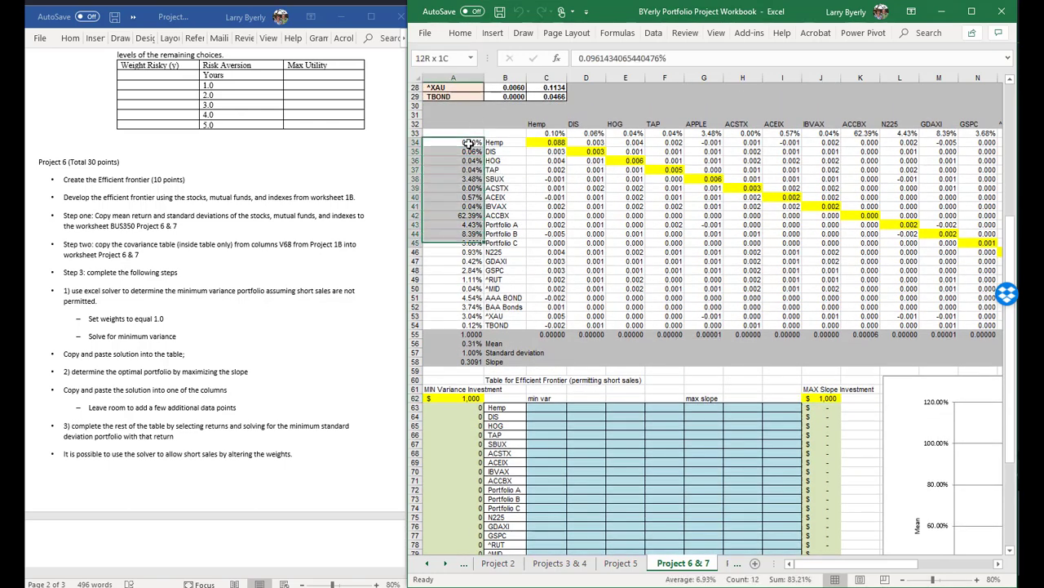
key("ctrl+c")
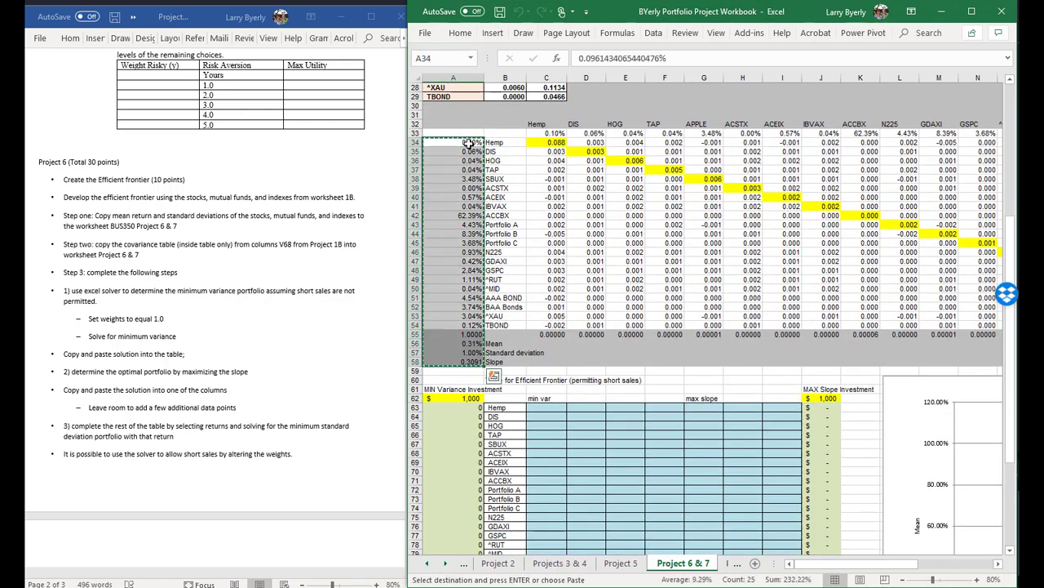
Try a regular paste of the copied results into the min var column from C63, and undo it
left_click(545, 408)
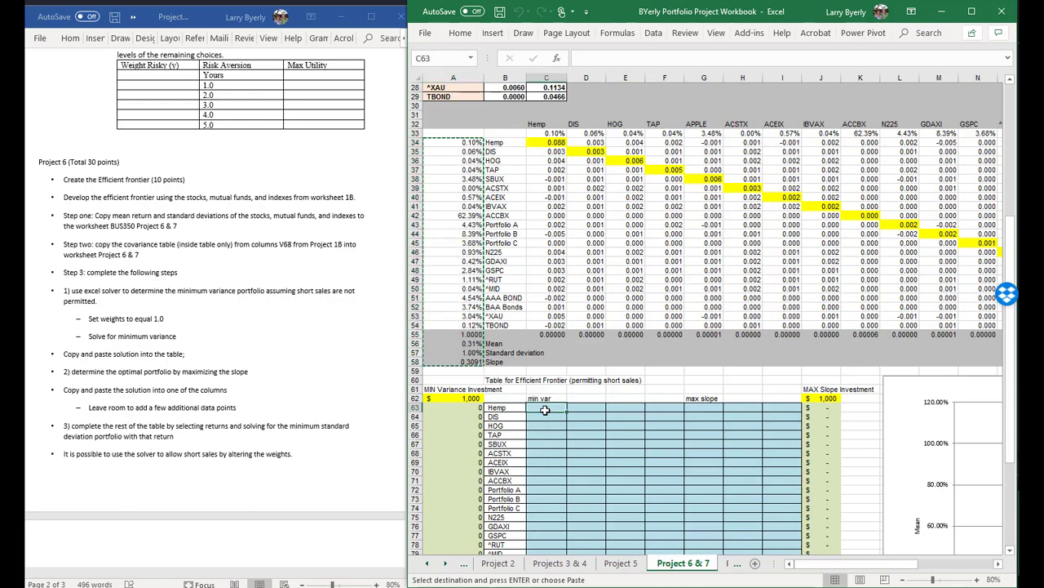
key("ctrl+v")
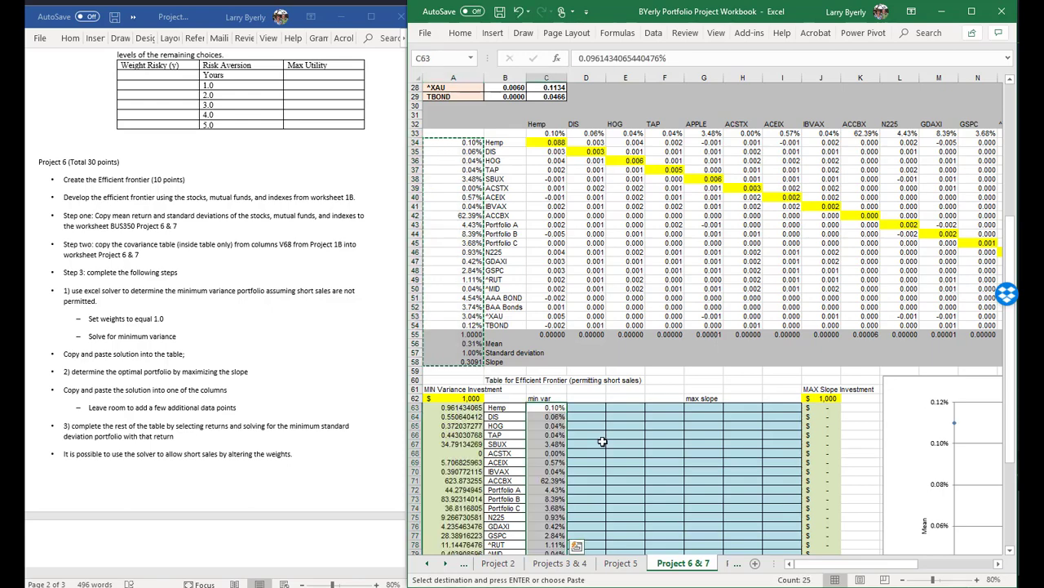
scroll(602, 442, "down", 1)
scroll(602, 441, "down", 2)
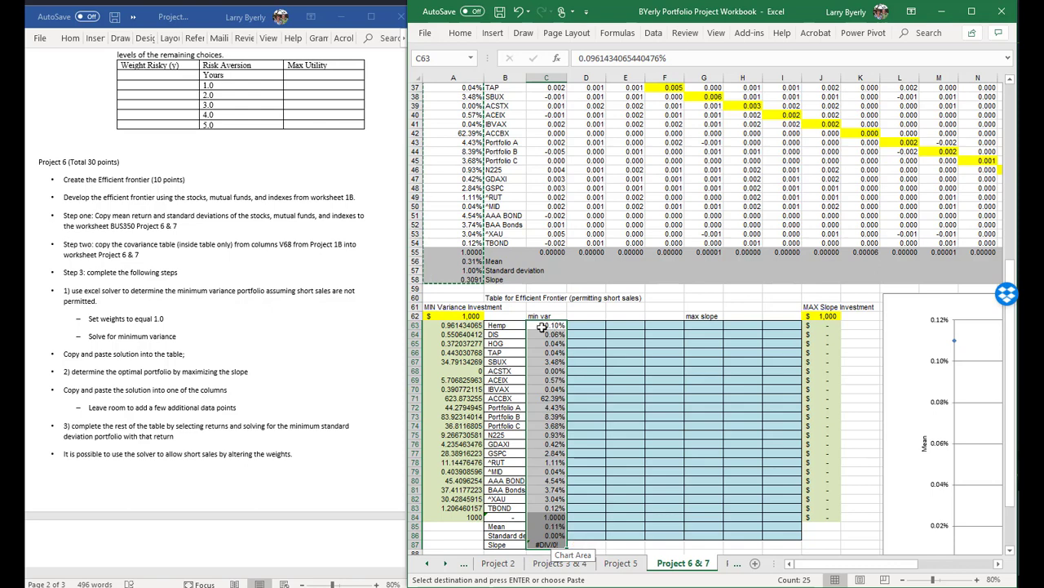
left_click(518, 11)
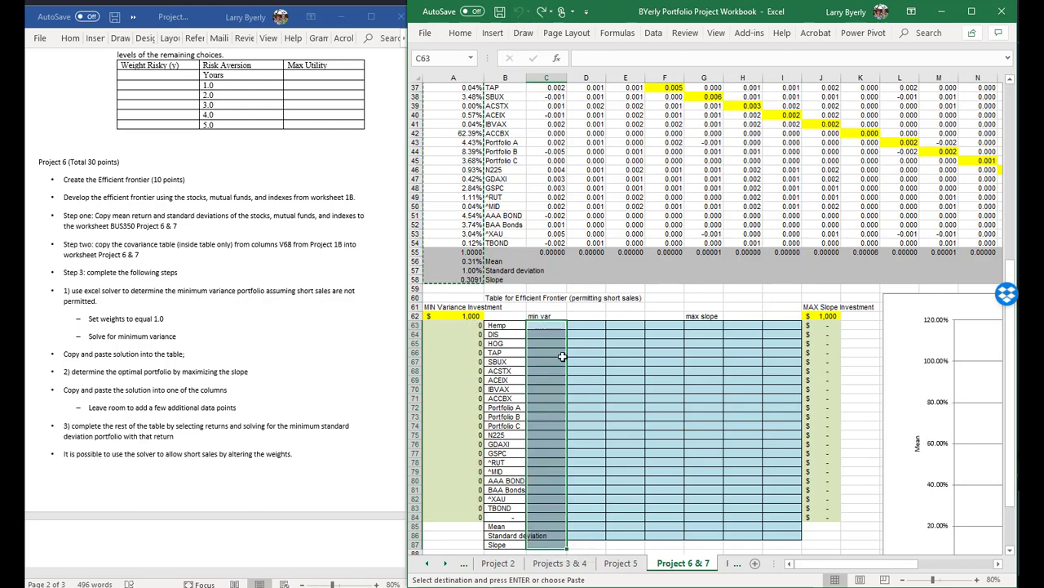
Paste the copied portfolio results as values only into the min var column, starting at C63
left_click(546, 325)
right_click(546, 324)
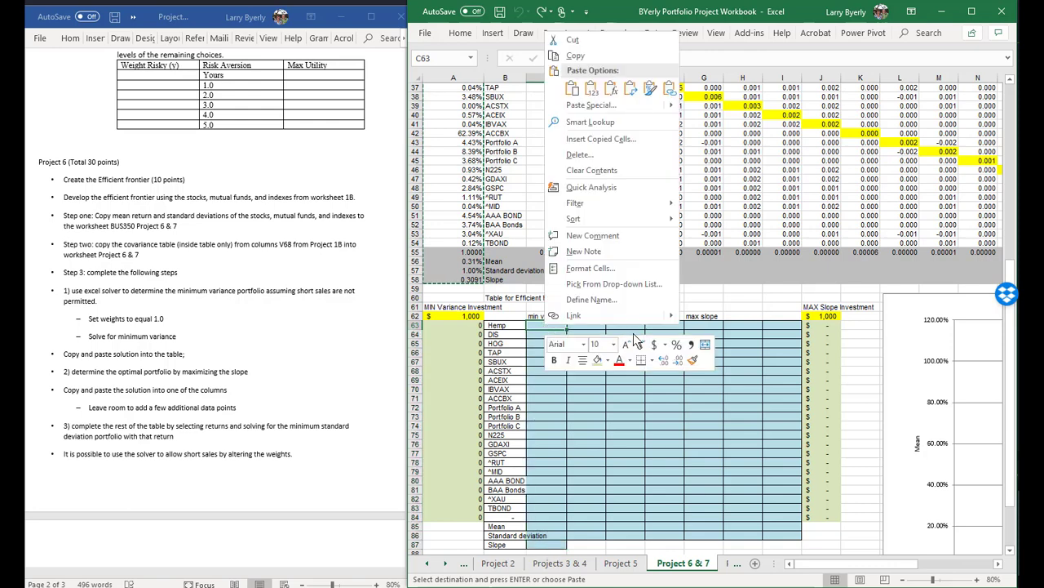
left_click(588, 106)
key("v")
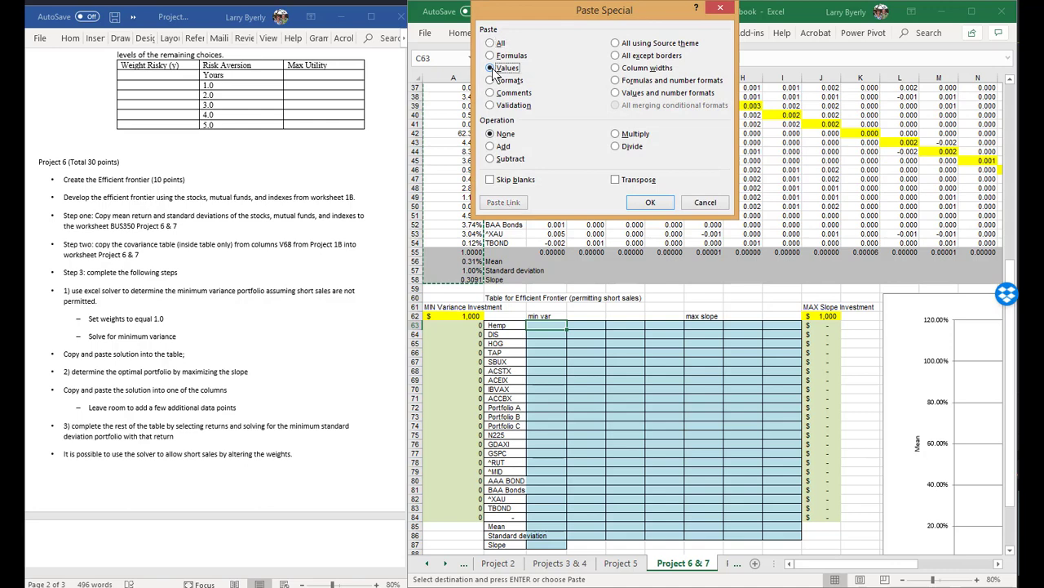
left_click(654, 202)
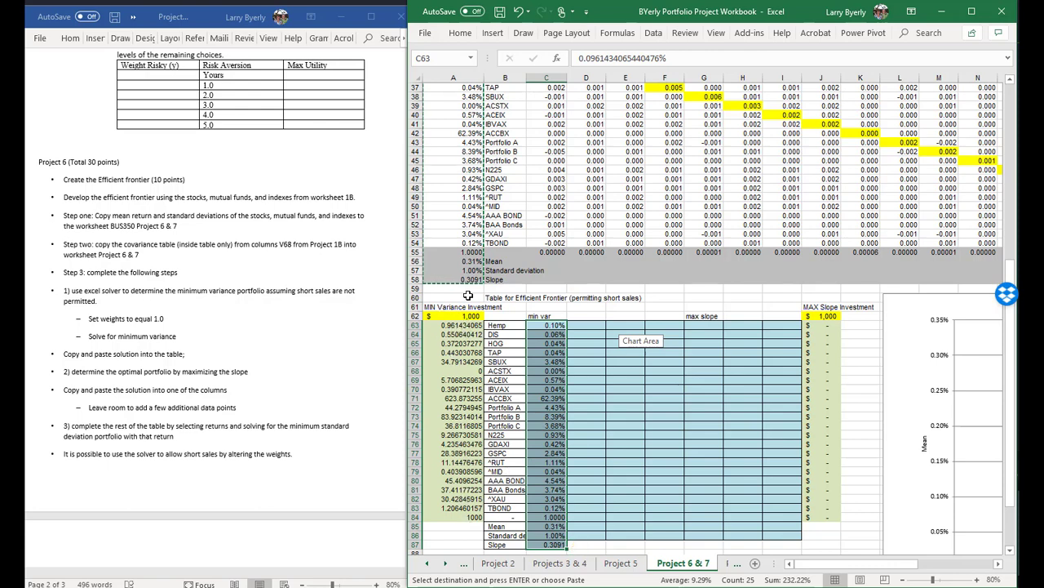
Format the MIN Variance Investment amounts in A62:A84 to show two decimal places, and check the total in A84
left_click(461, 325)
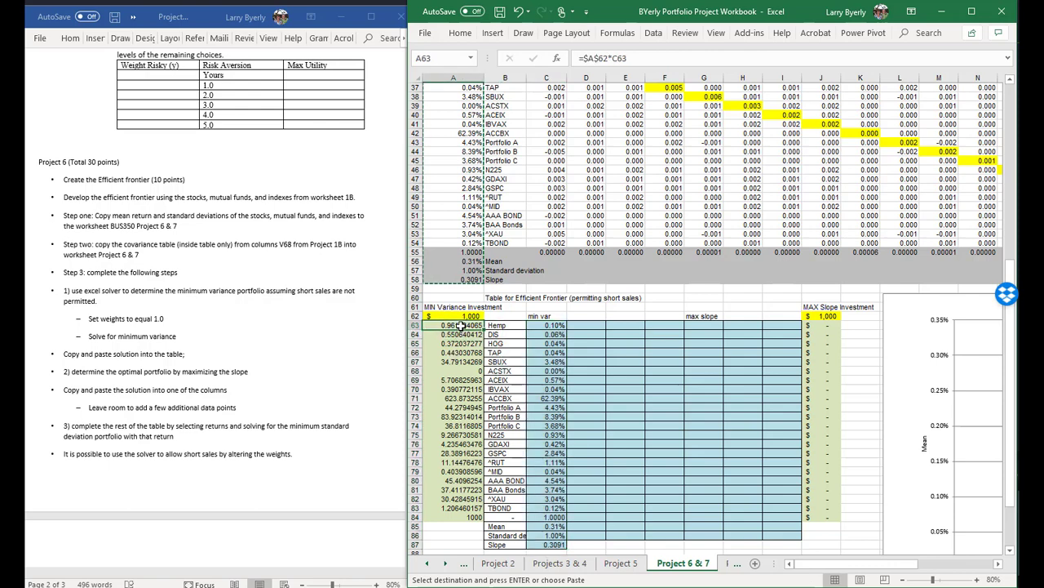
key("Up")
key("shift+Down")
key("shift+Down")
key("shift+Down")
key("shift+Down")
key("shift+Down")
key("shift+Down")
key("shift+Down")
key("shift+Down")
key("shift+Down")
key("shift+Down")
key("shift+Down")
key("shift+Down")
key("shift+Down")
key("shift+Down")
key("shift+Down")
key("shift+Down")
key("shift+Down")
key("shift+Down")
key("shift+Down")
key("shift+Down")
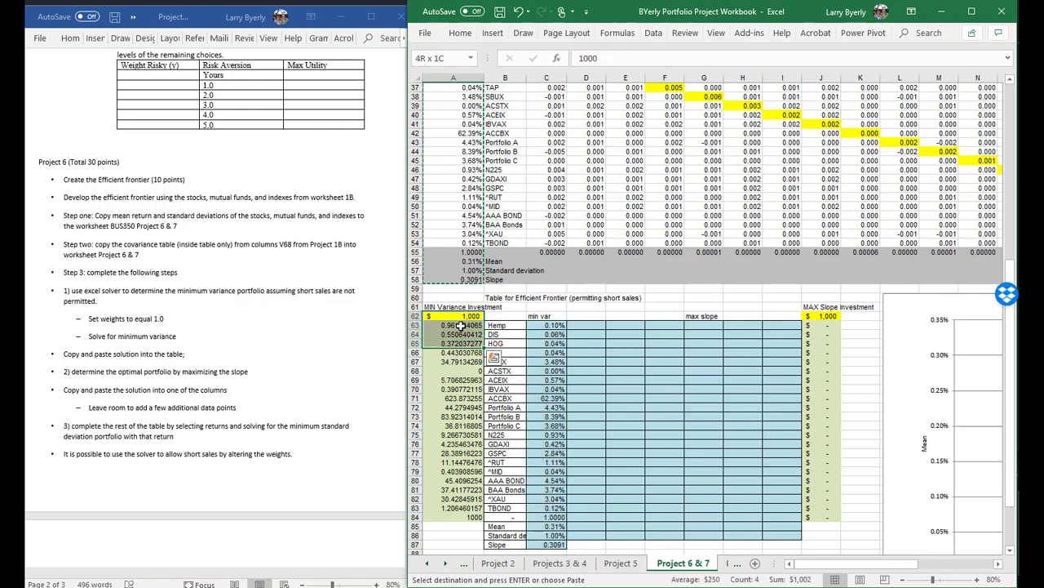
key("shift+Down")
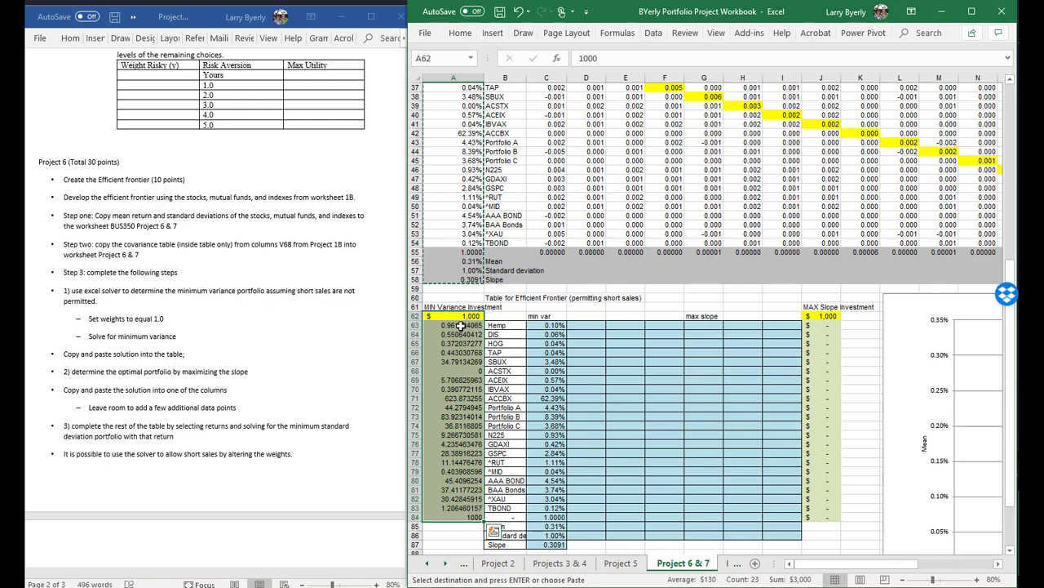
right_click(461, 325)
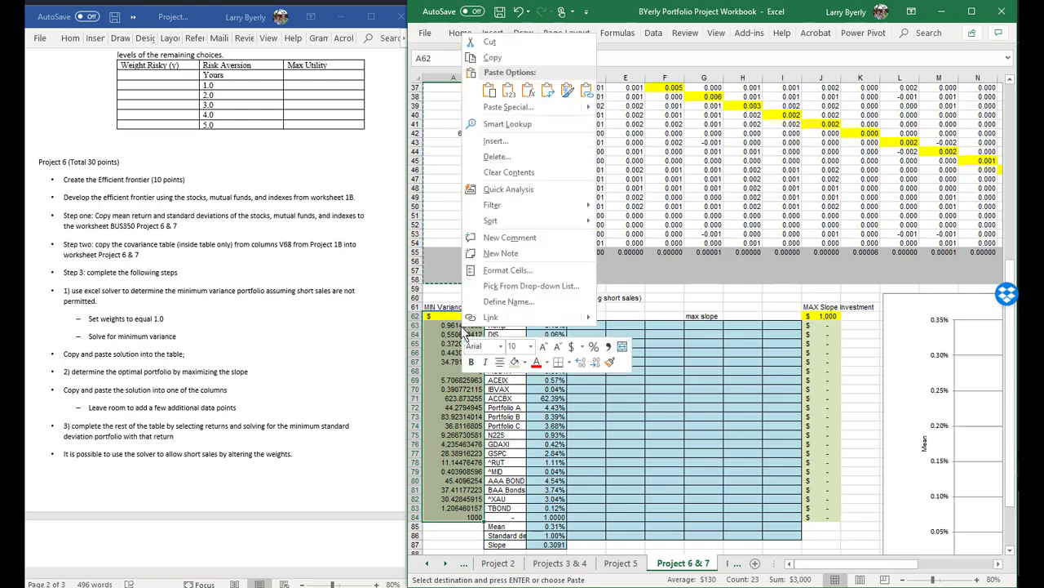
left_click(582, 365)
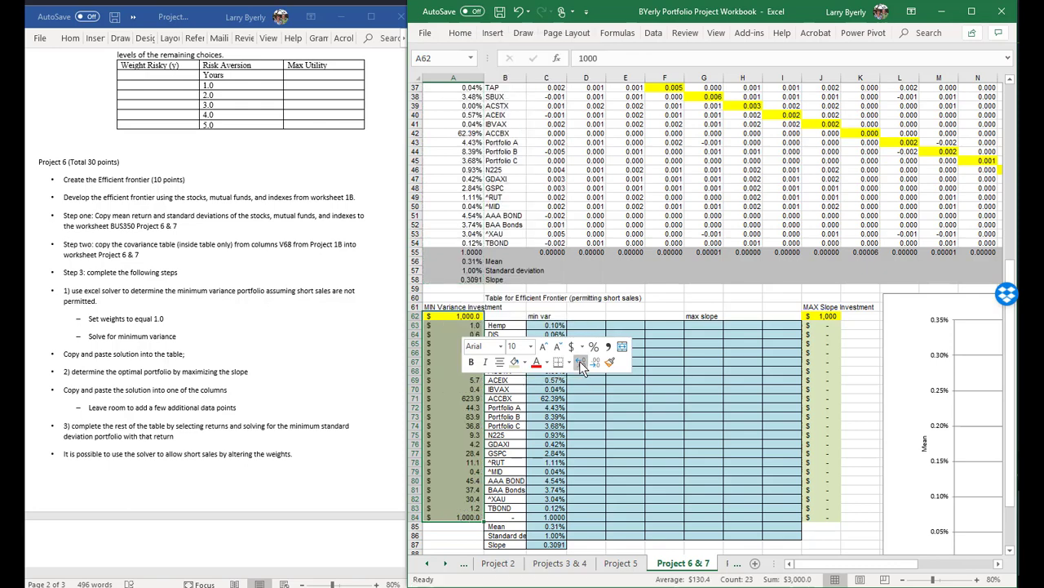
left_click(581, 365)
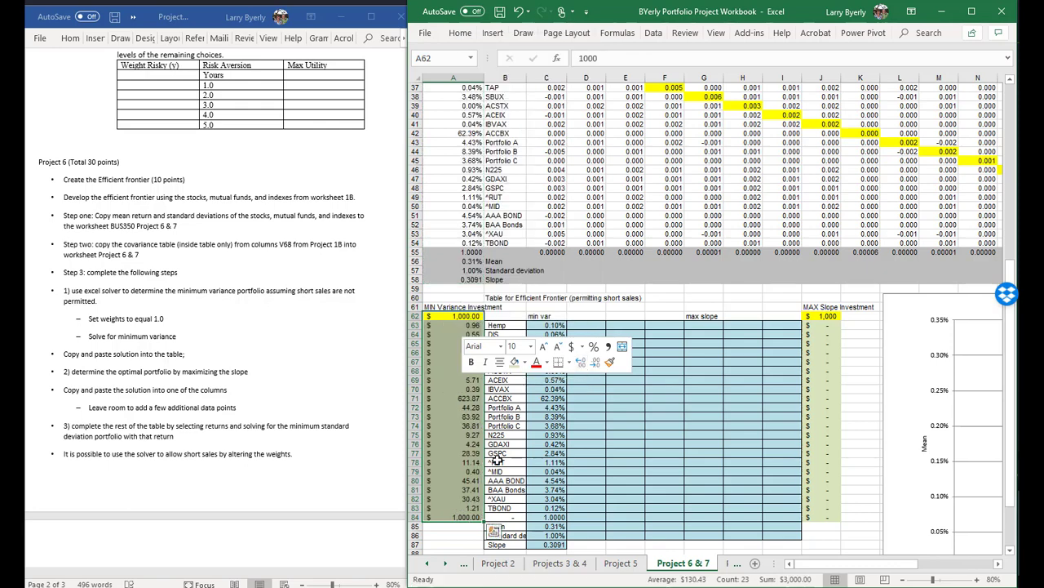
left_click(459, 516)
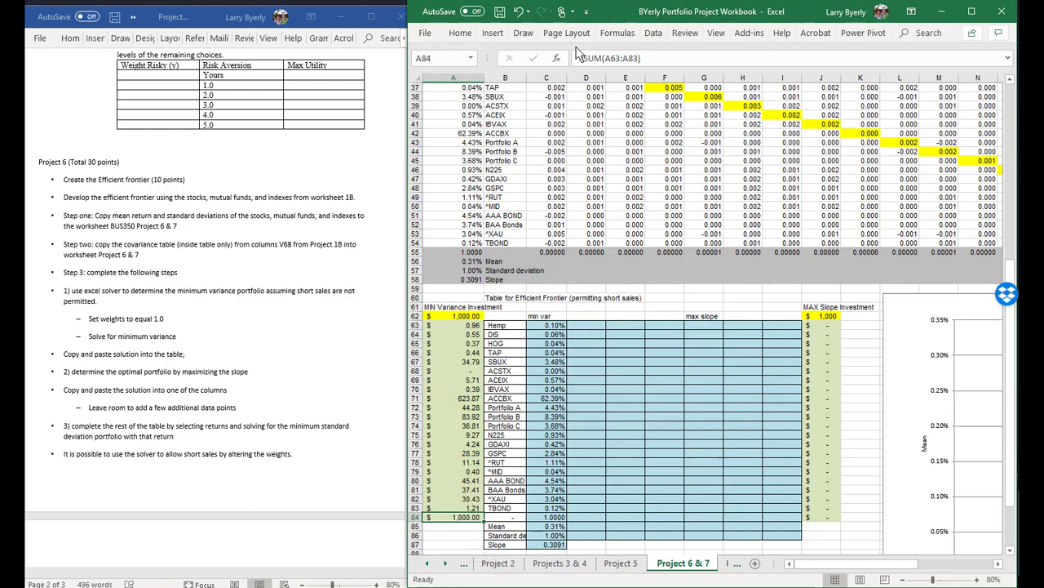
Try to maximize the slope in A58 with Solver by changing the weights in A34:A54, and restore the original values
left_click(654, 33)
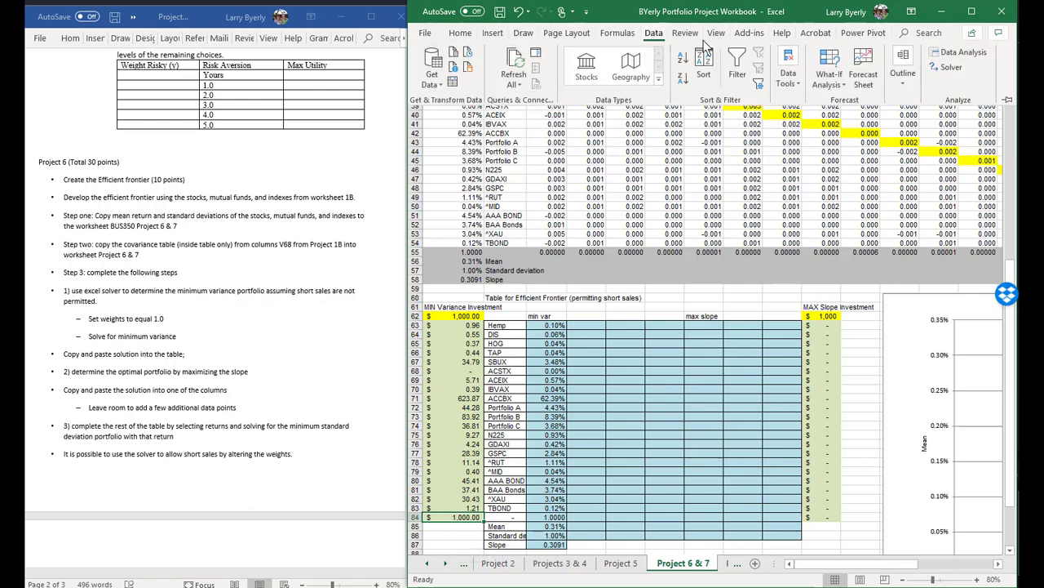
left_click(952, 71)
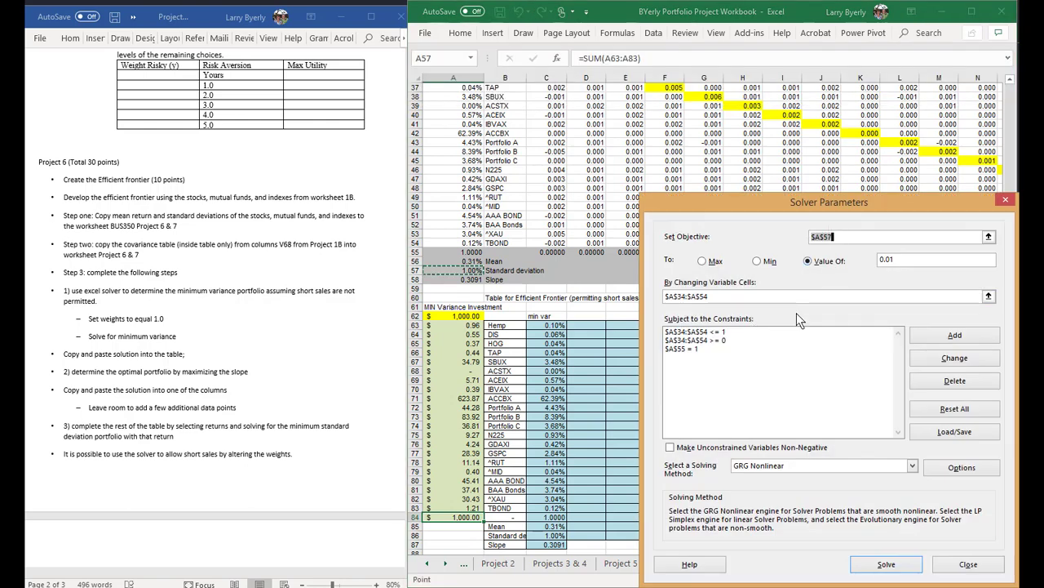
left_click(702, 261)
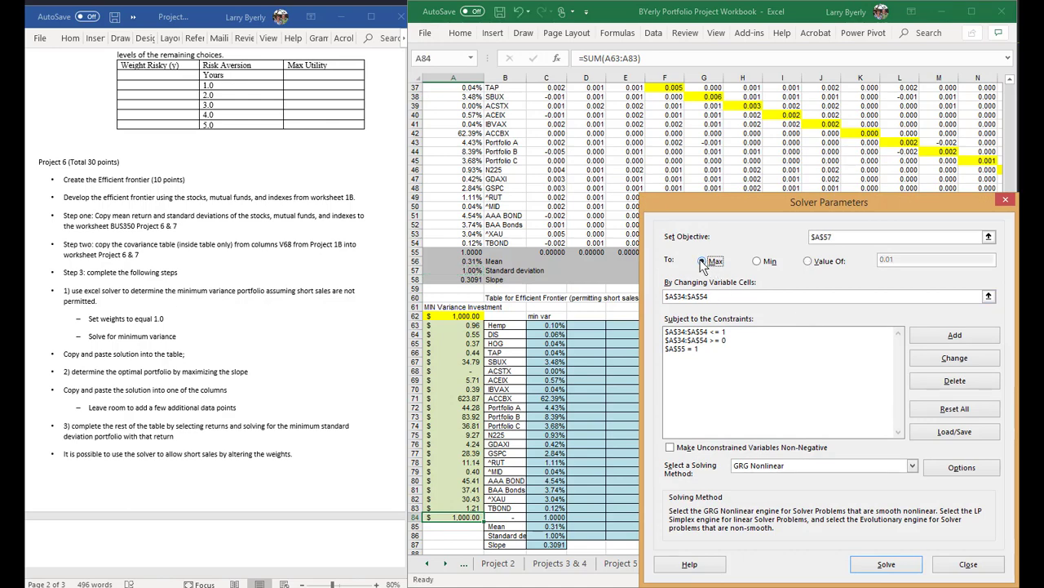
left_click_drag(839, 235, 807, 236)
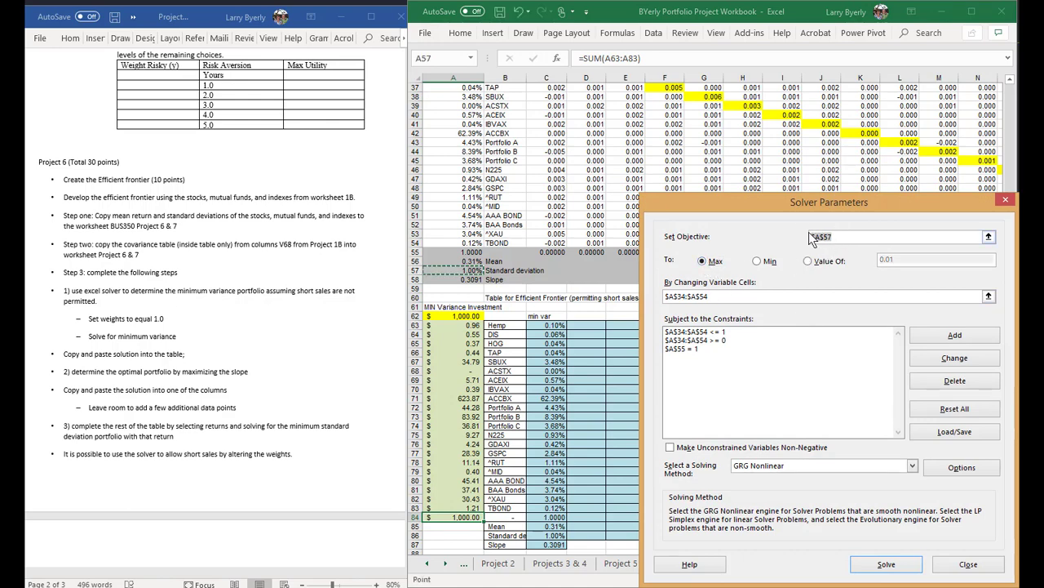
left_click(472, 280)
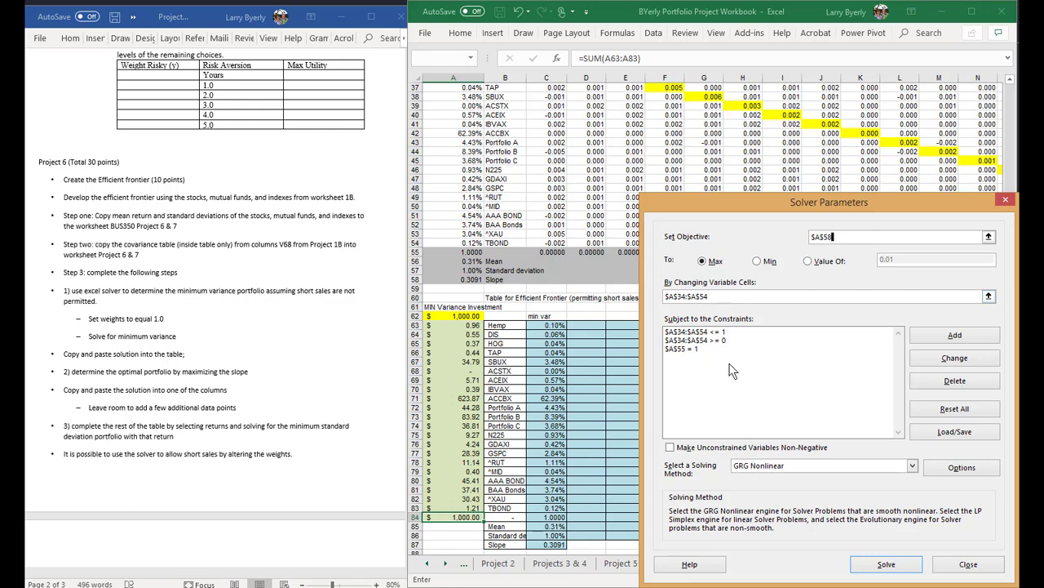
left_click(885, 570)
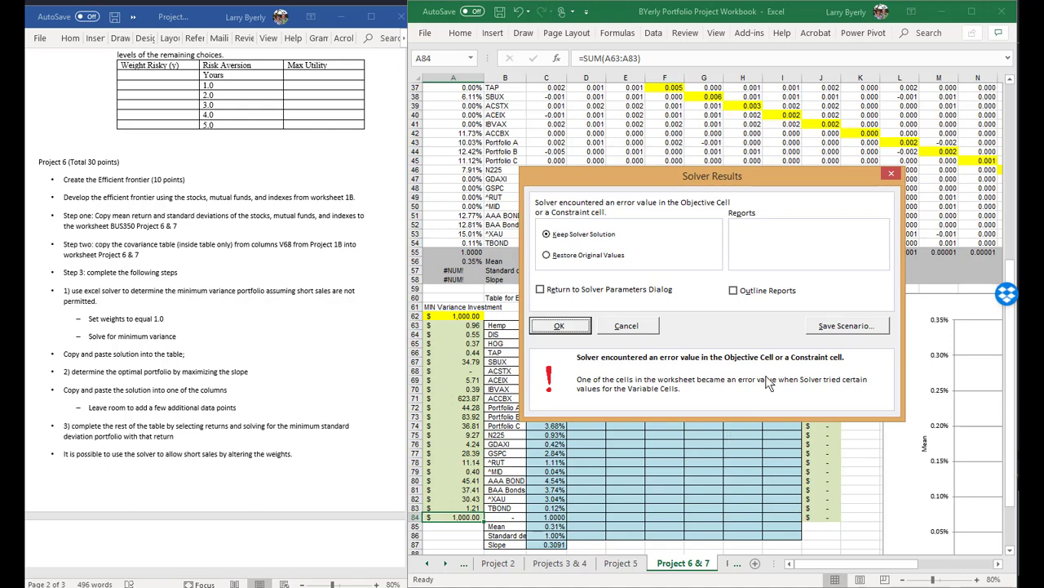
left_click(549, 256)
left_click(565, 328)
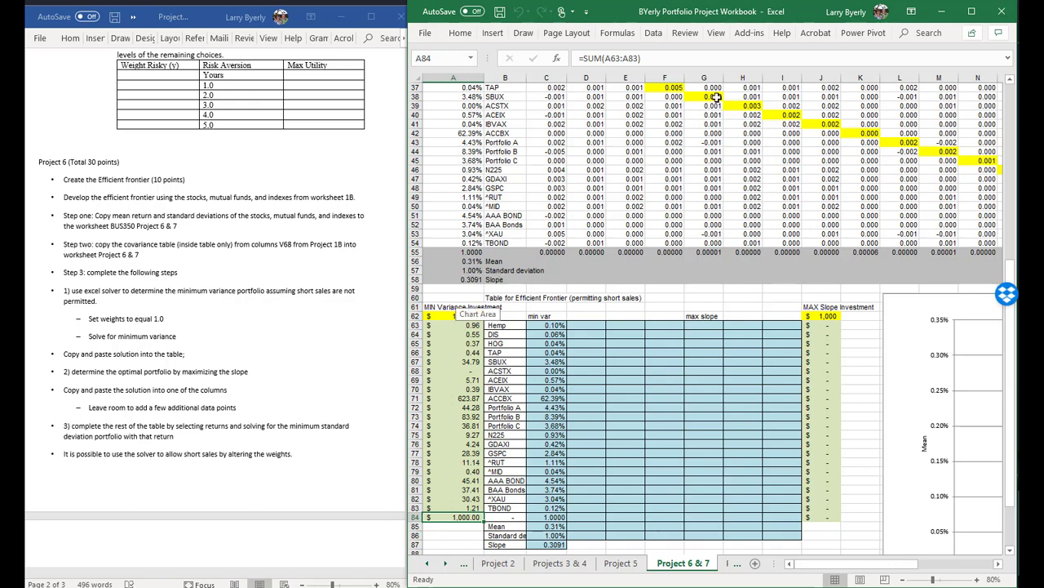
Try Solver with a target value of 0.6 for the slope in A58, and keep the resulting weights
left_click(654, 33)
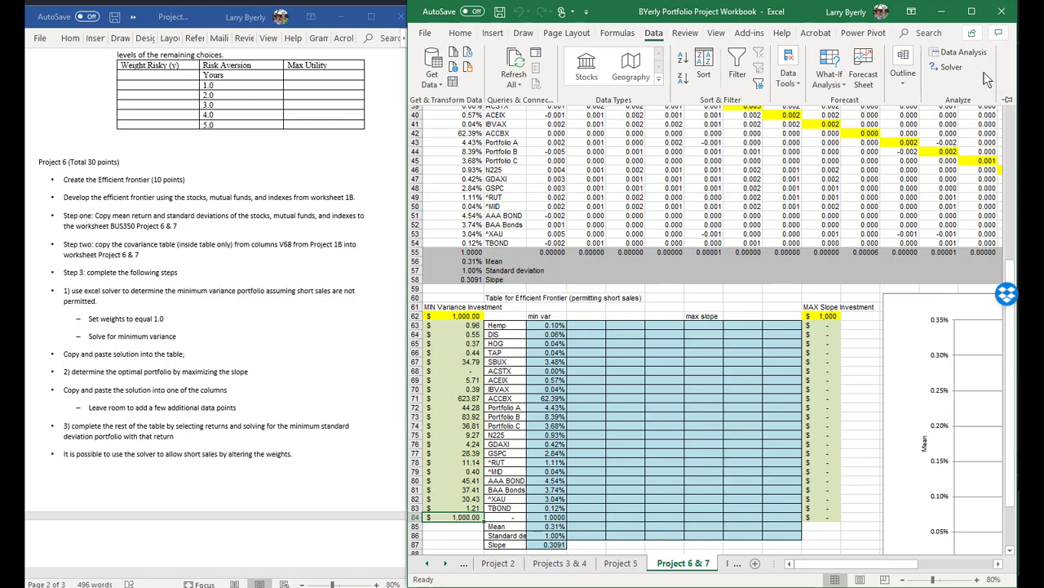
left_click(961, 66)
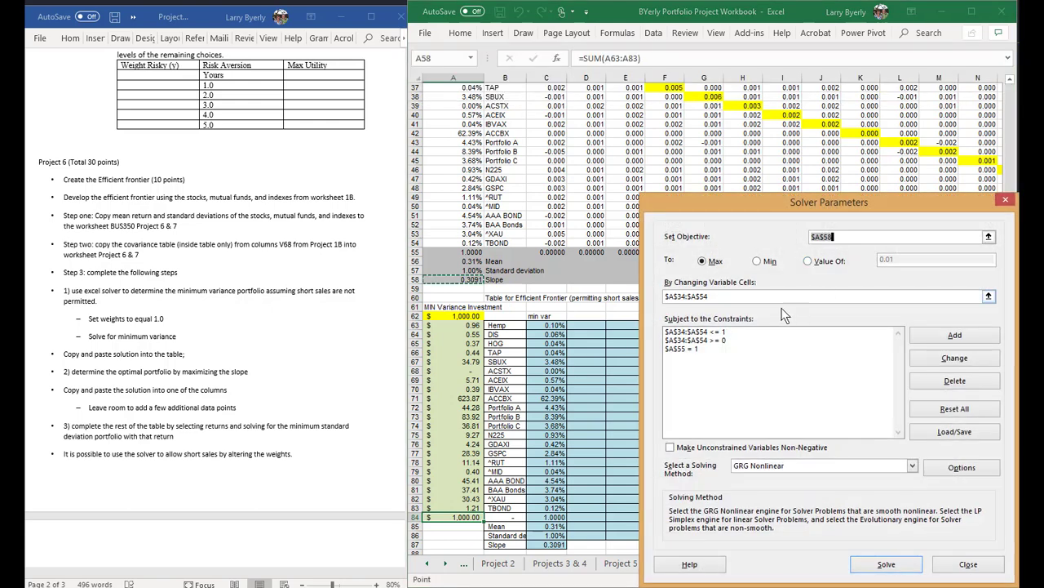
left_click(808, 260)
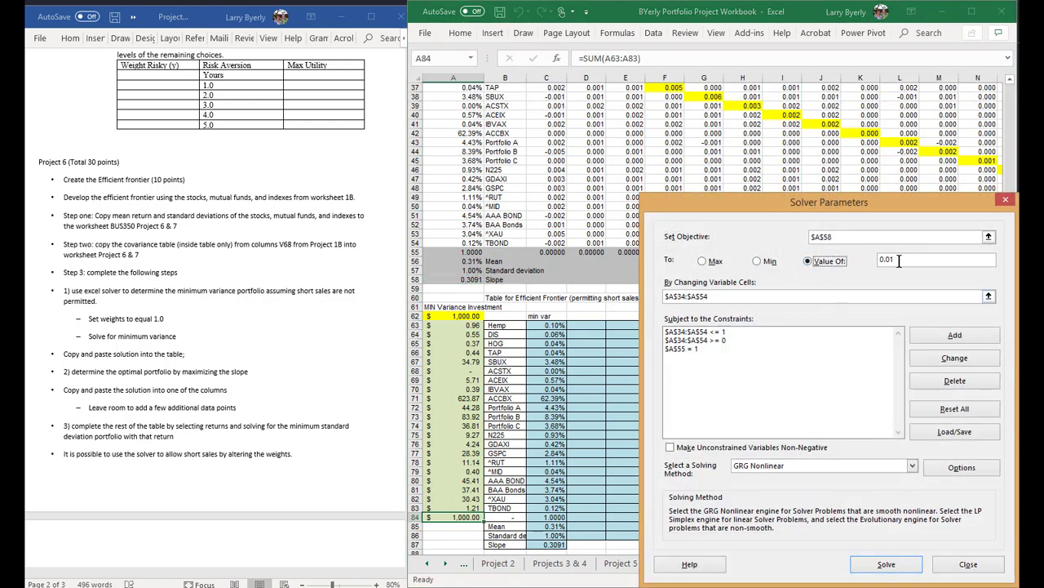
left_click(899, 260)
left_click(887, 564)
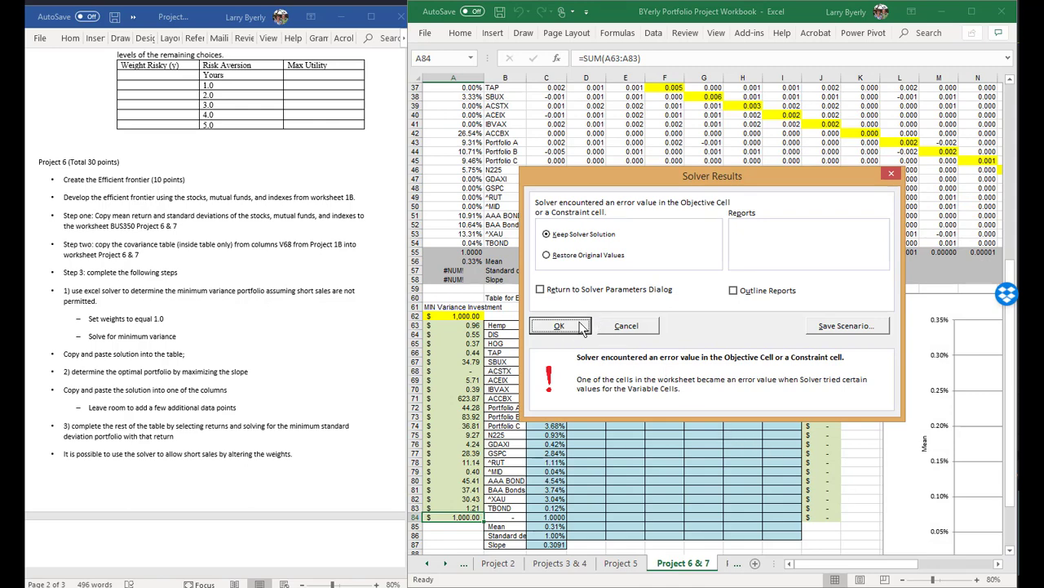
left_click(561, 327)
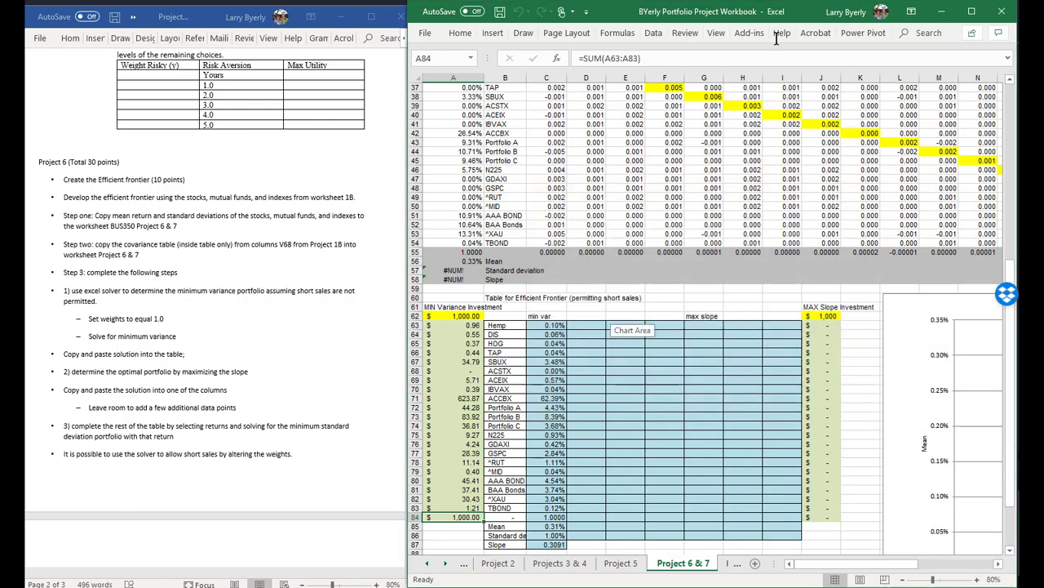
Try Solver with a target value of 0.5 for the slope in A58, and keep the resulting weights
left_click(654, 34)
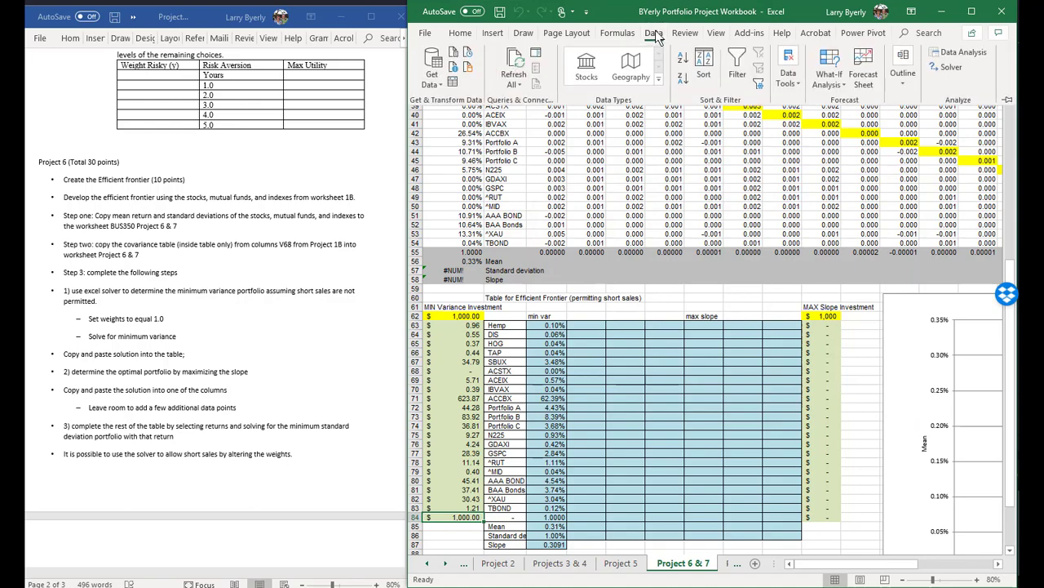
left_click(949, 69)
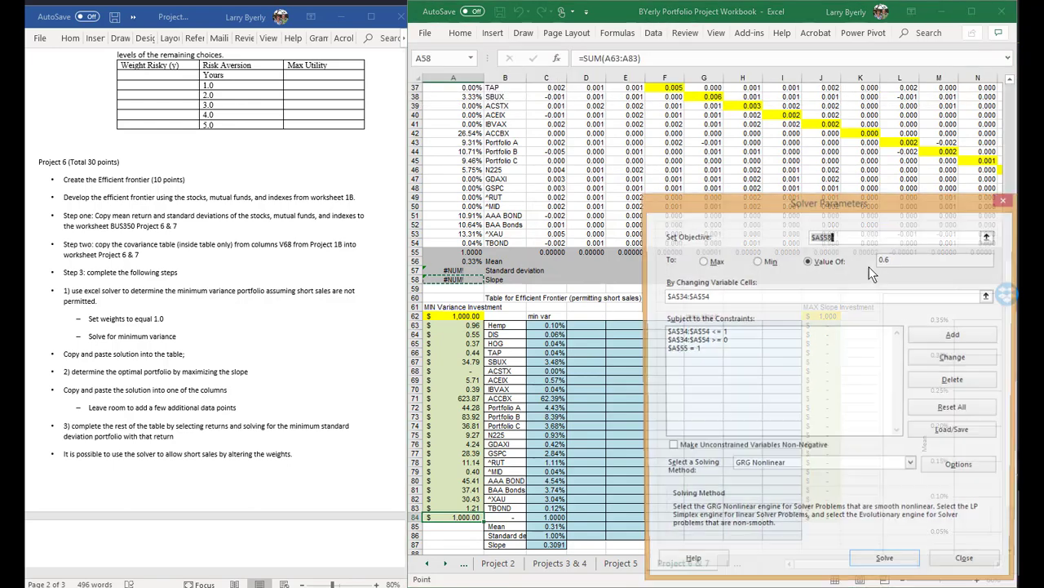
left_click(902, 261)
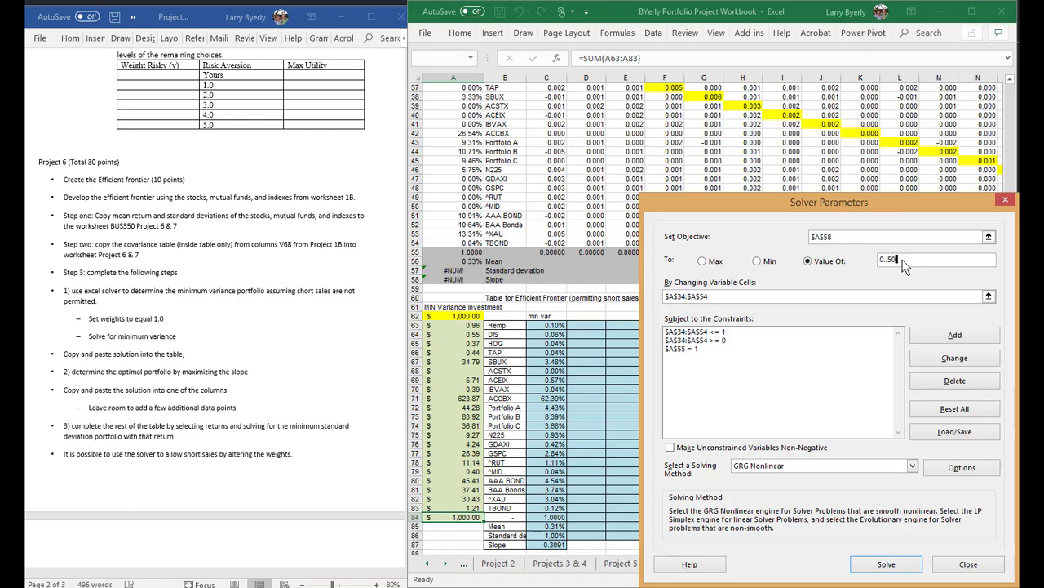
key("Tab")
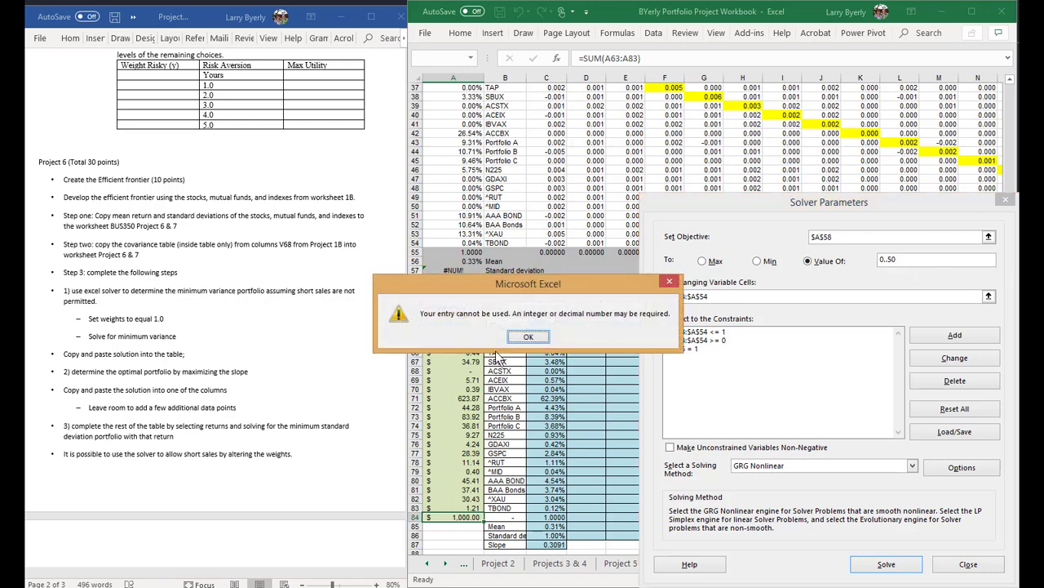
left_click(528, 337)
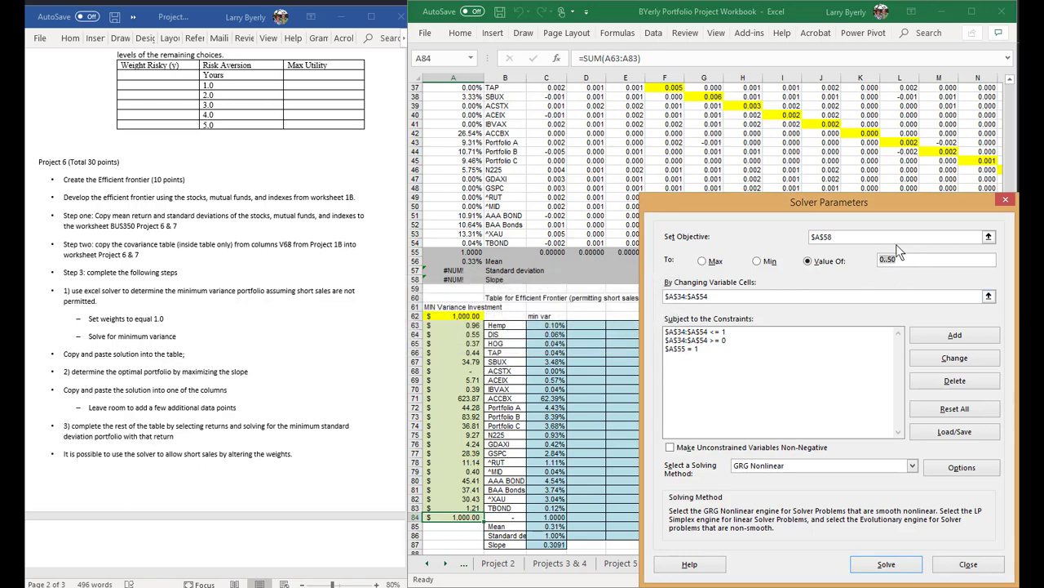
left_click(889, 258)
key("Return")
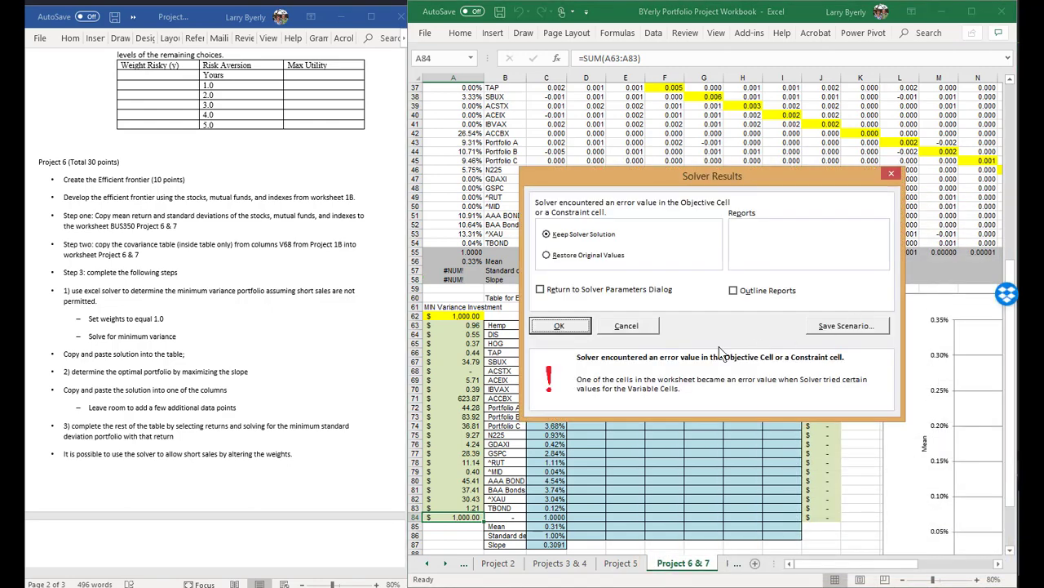
left_click(559, 326)
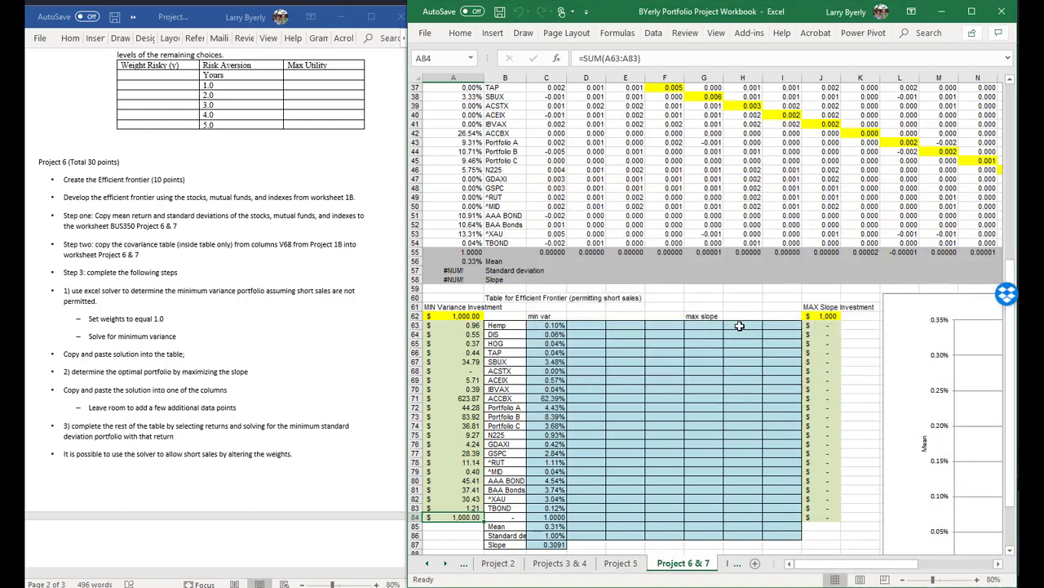
Rerun Solver on the slope in A58 with the 0.5 target, and restore the original values
scroll(658, 349, "down", 1)
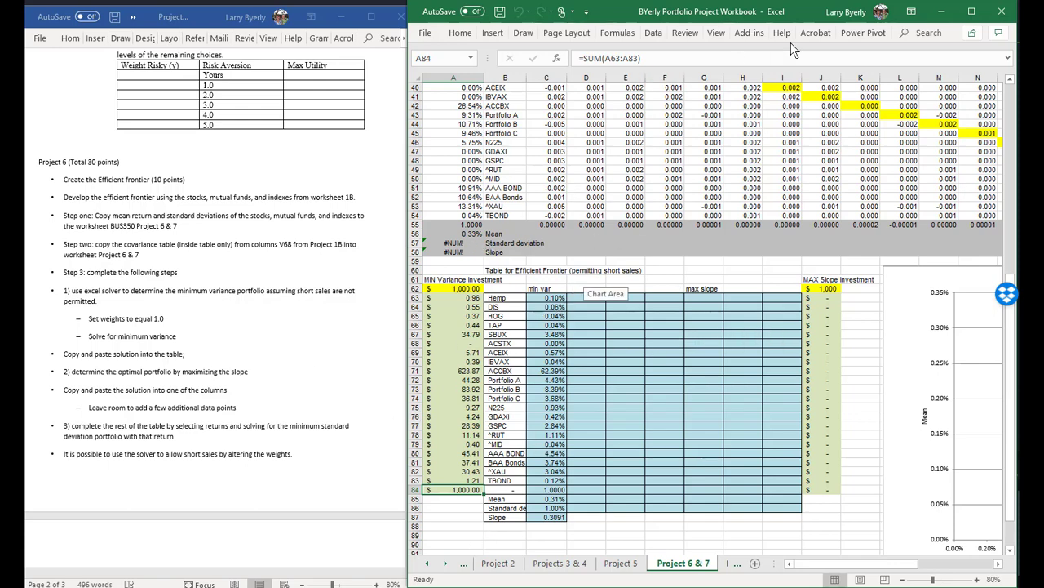
left_click(653, 35)
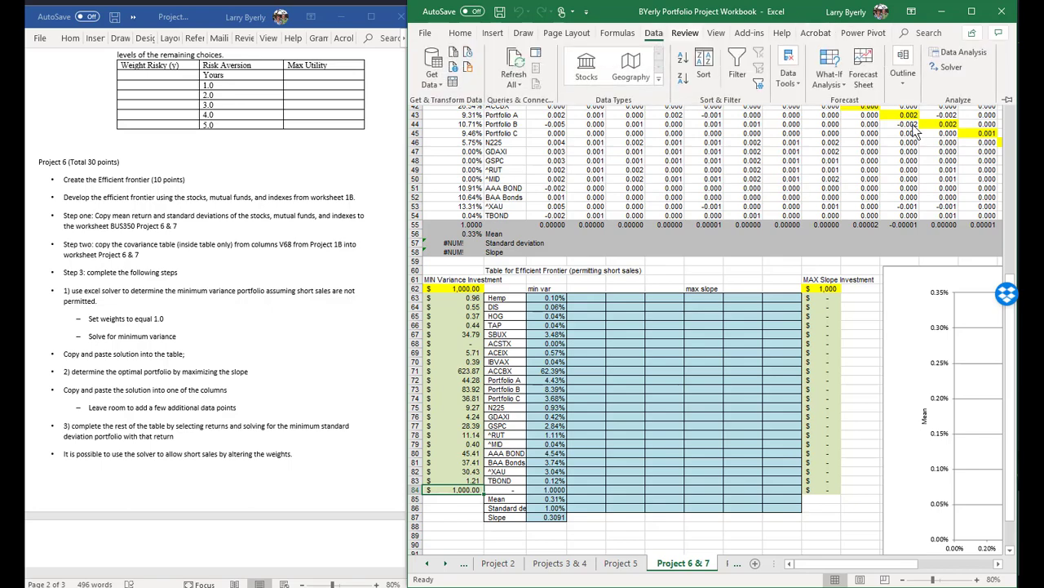
left_click(949, 62)
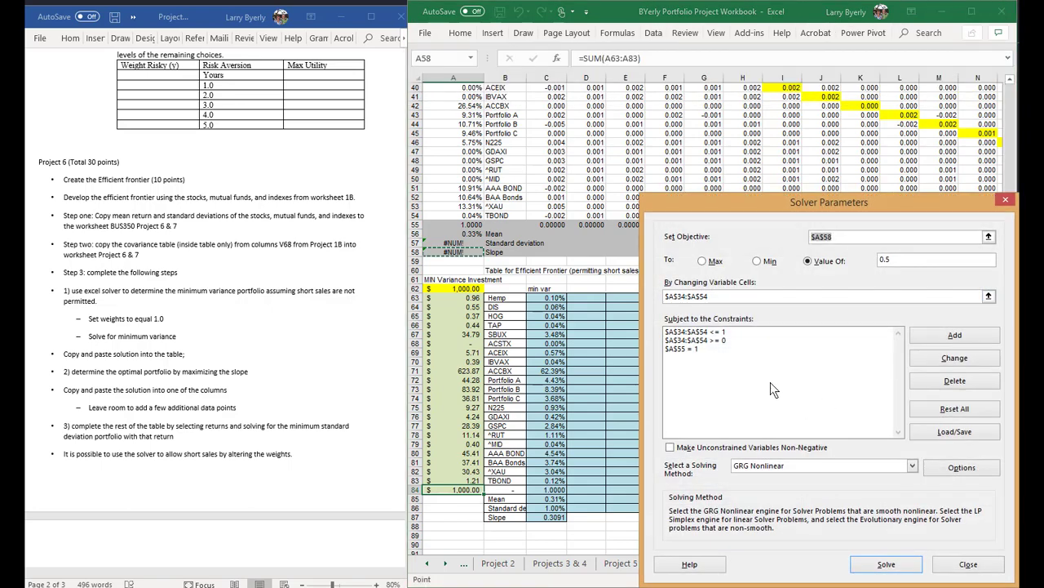
left_click(887, 564)
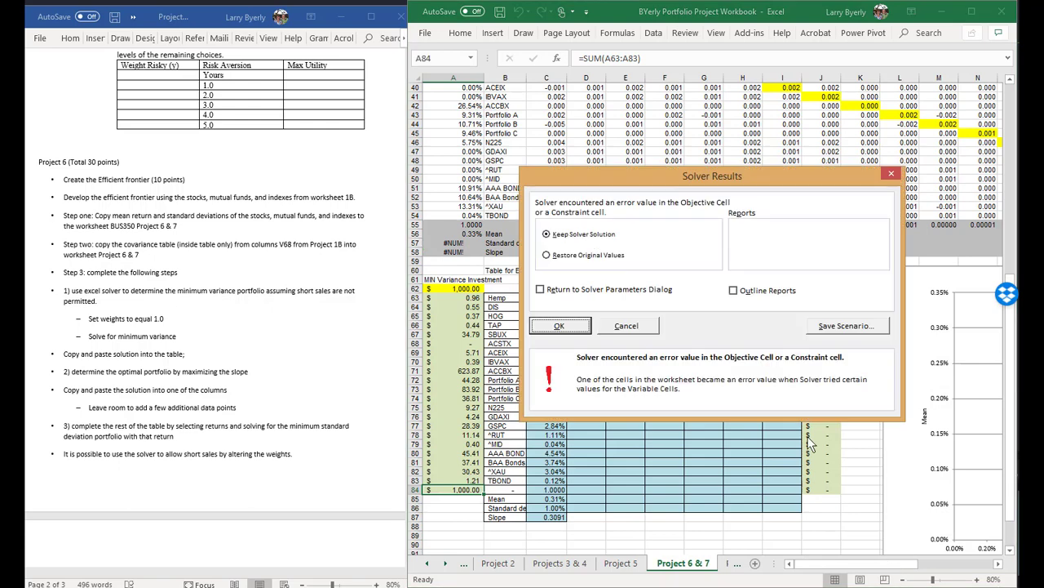
left_click(548, 255)
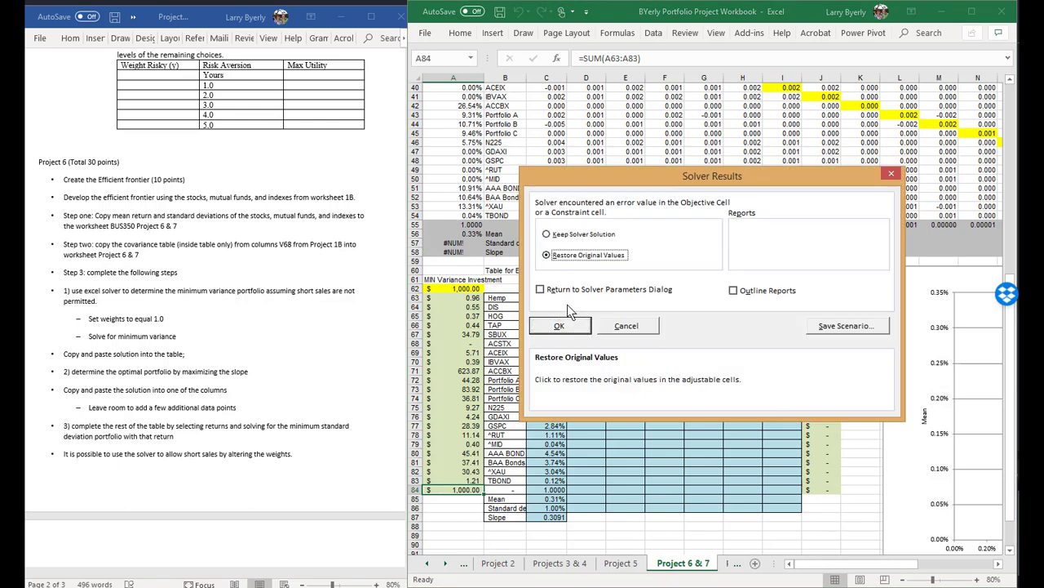
left_click(561, 325)
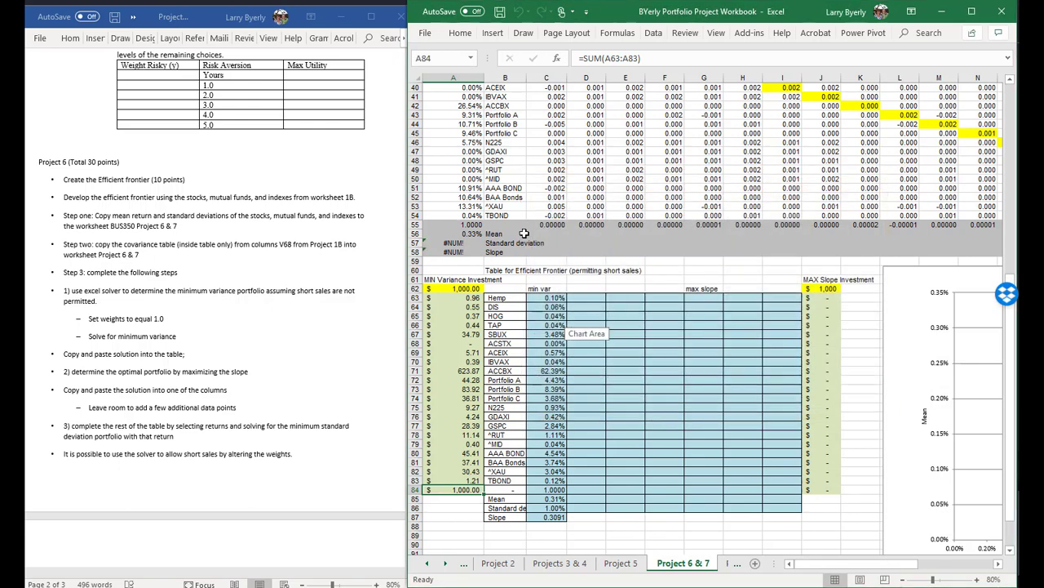
Try Solver with the standard deviation in A57 as the objective and a target value of 0.015, and cancel the results
scroll(650, 228, "up", 4)
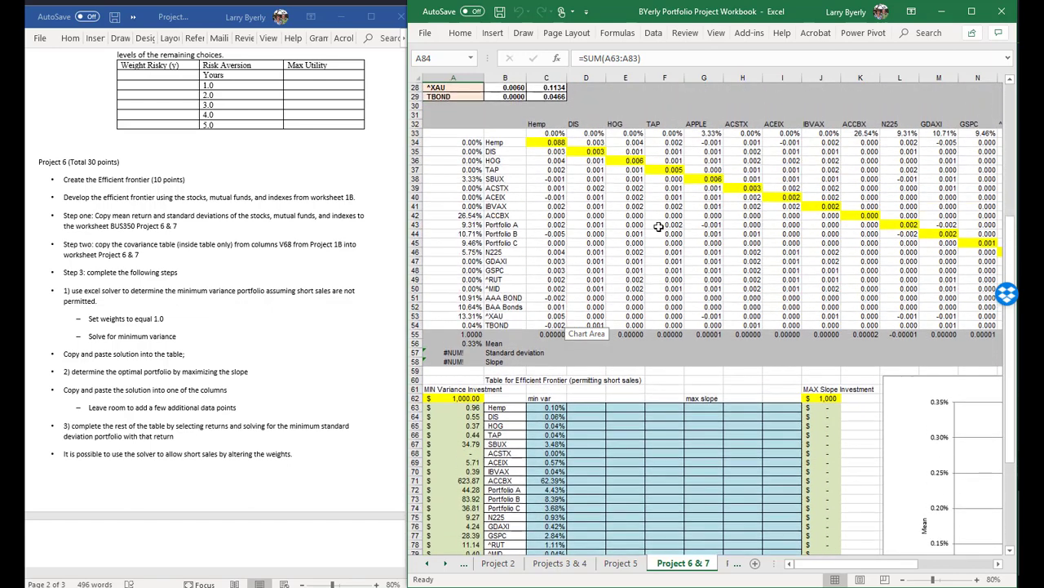
left_click(653, 33)
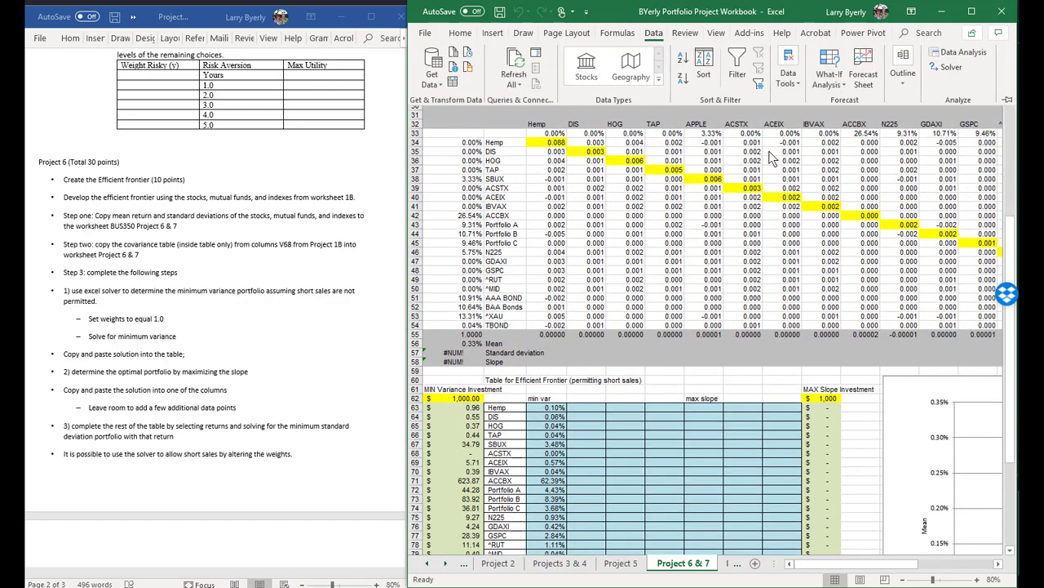
left_click(934, 69)
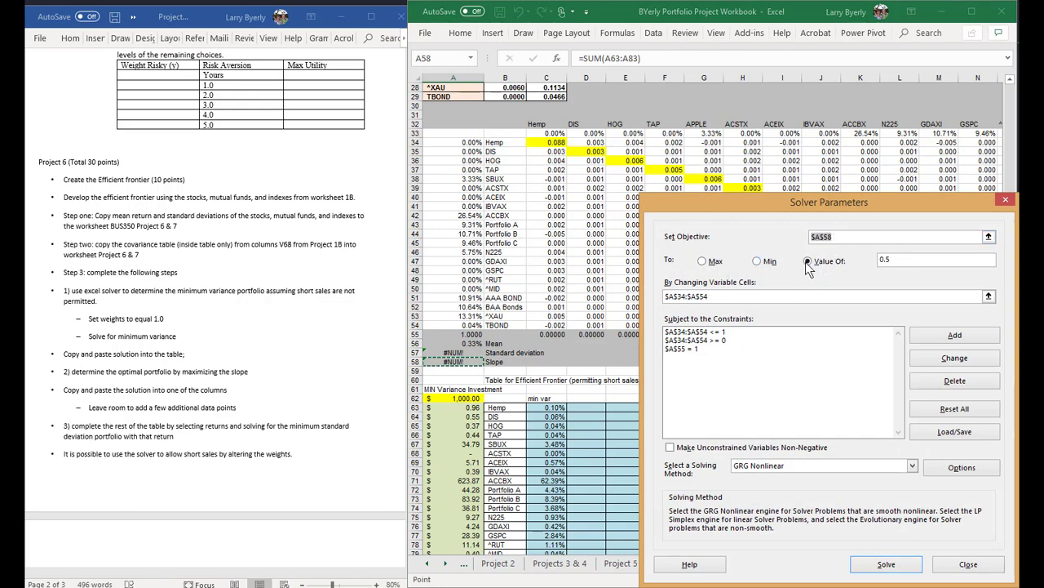
left_click(904, 258)
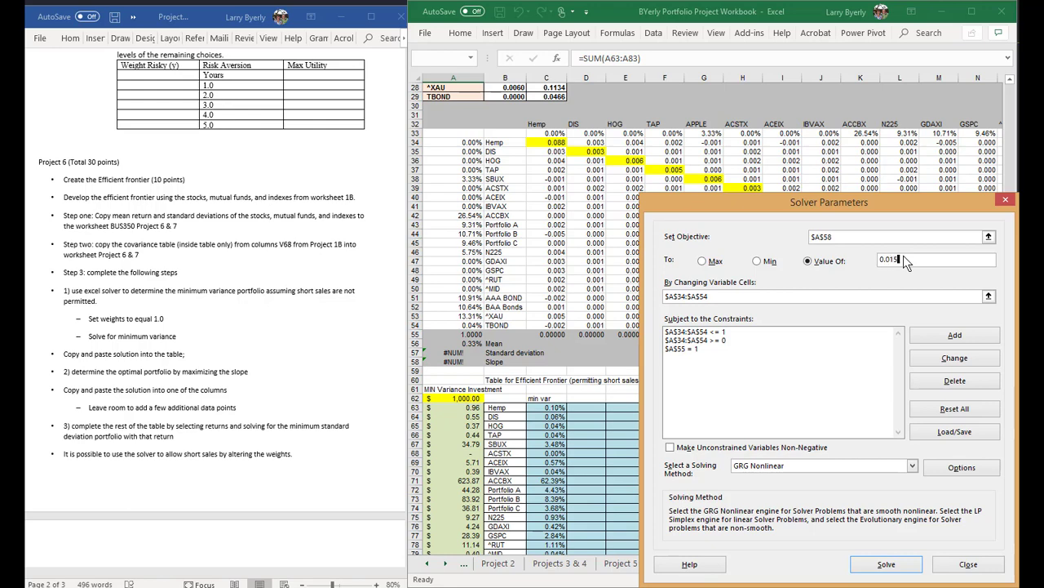
left_click(819, 238)
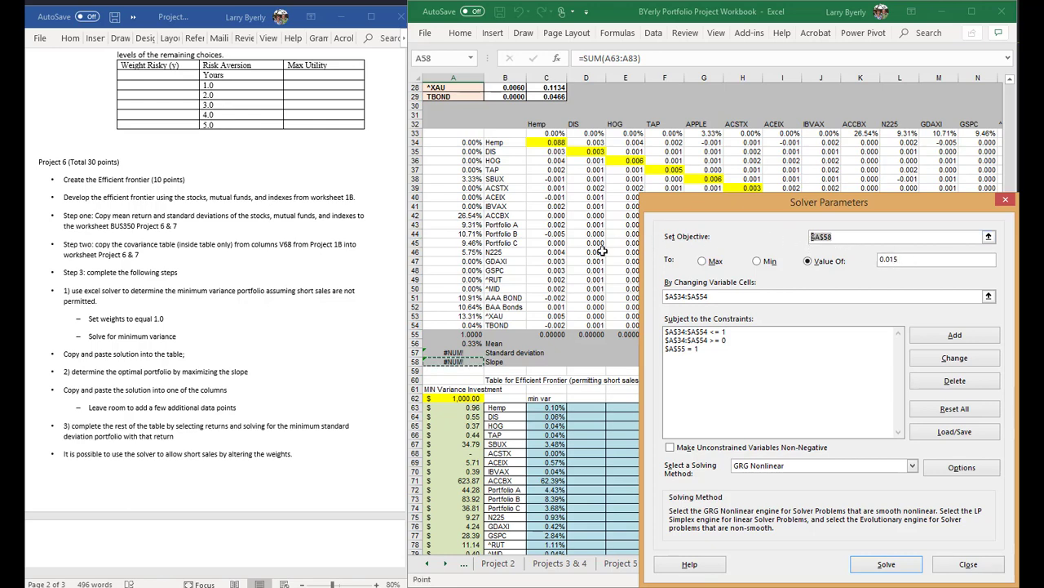
left_click(466, 352)
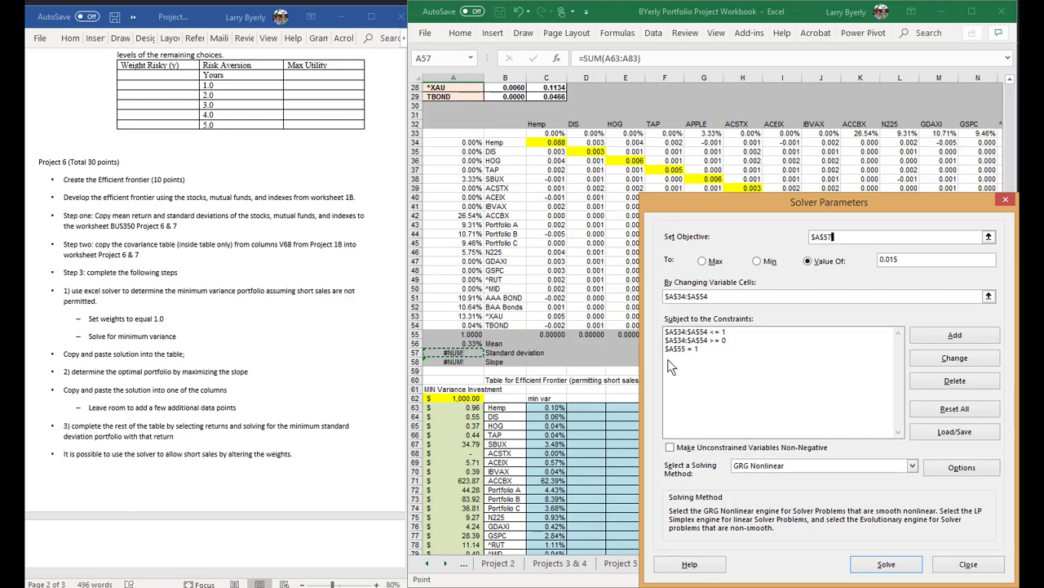
key("Return")
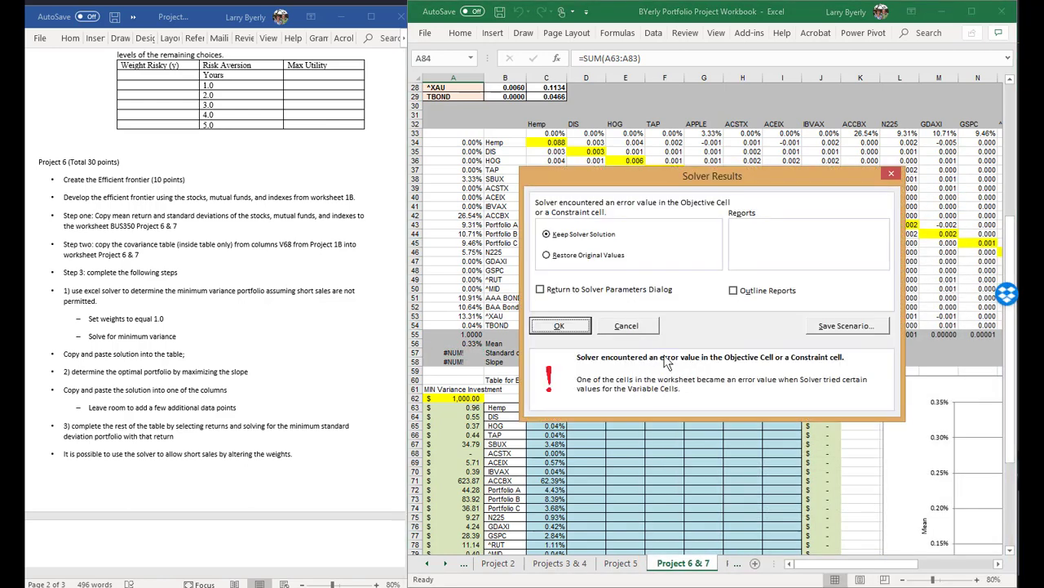
left_click(630, 327)
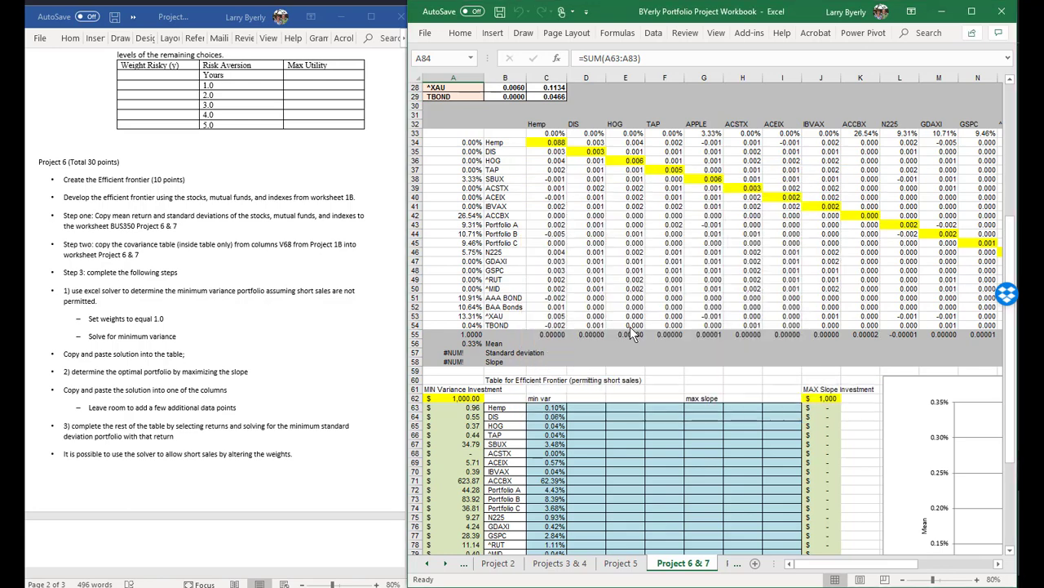
Close the portfolio project workbook without saving its changes, and reopen it from the projects folder
left_click(427, 33)
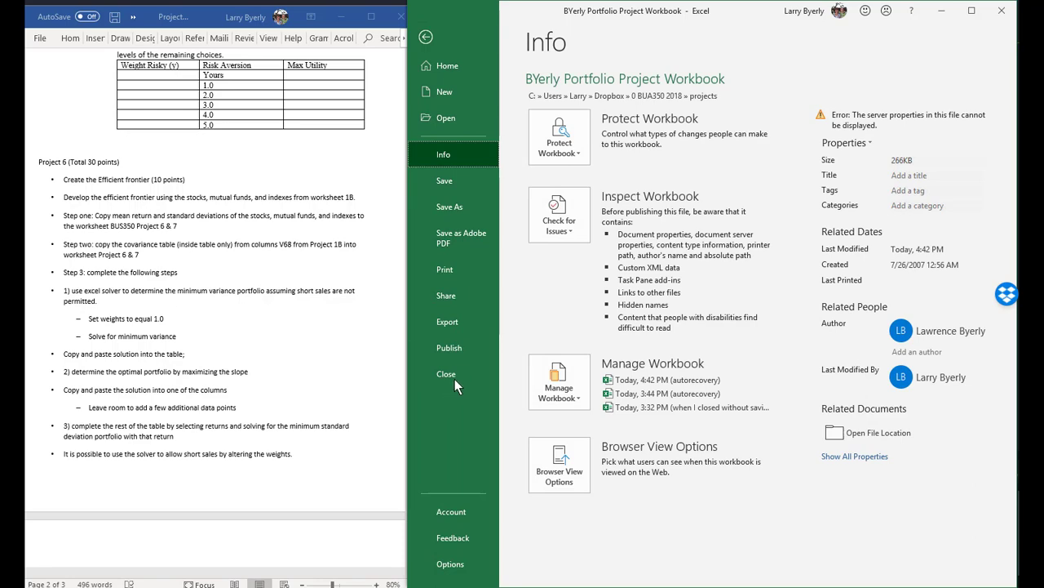
left_click(452, 370)
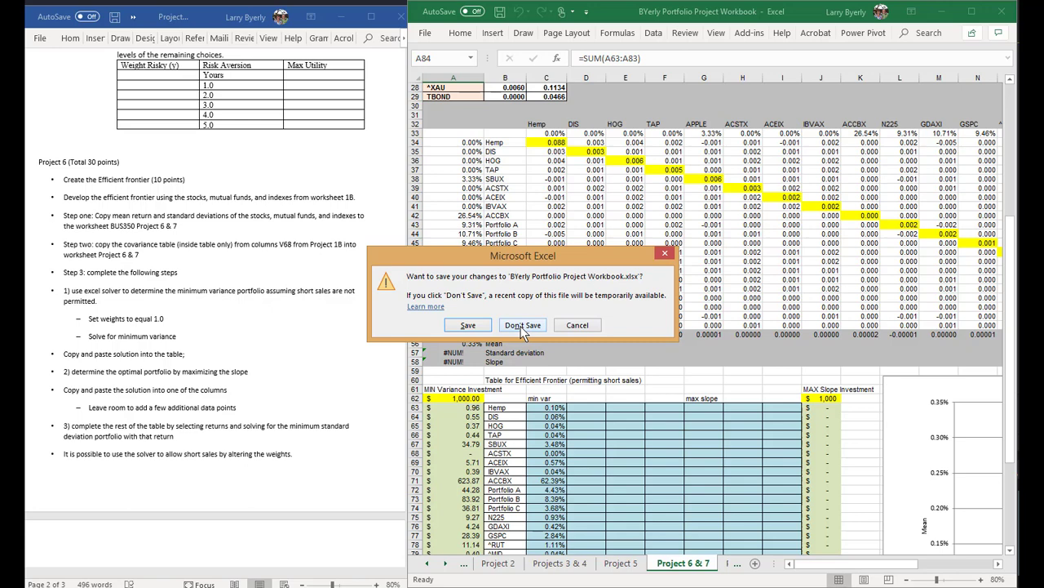
left_click(521, 327)
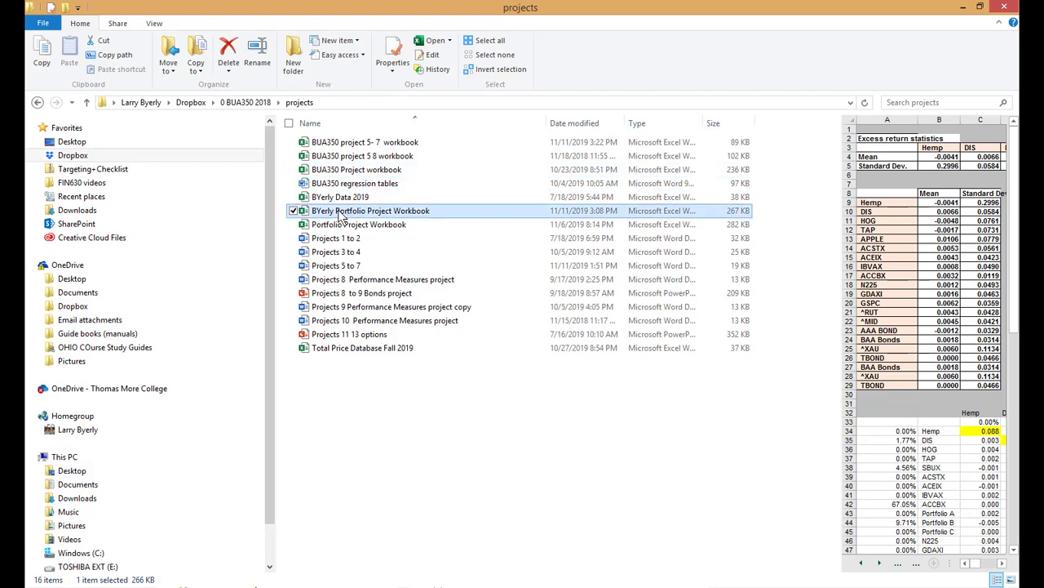
right_click(340, 212)
key("Escape")
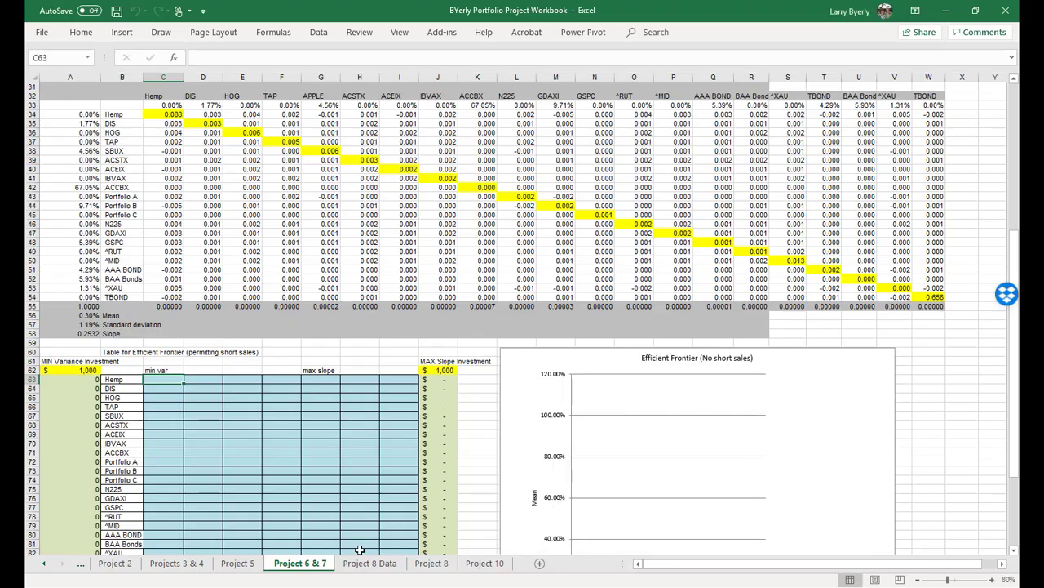
Delete the A56 = 0.0045 constraint from the Solver parameters of the Project 6 & 7 sheet
scroll(284, 343, "up", 1)
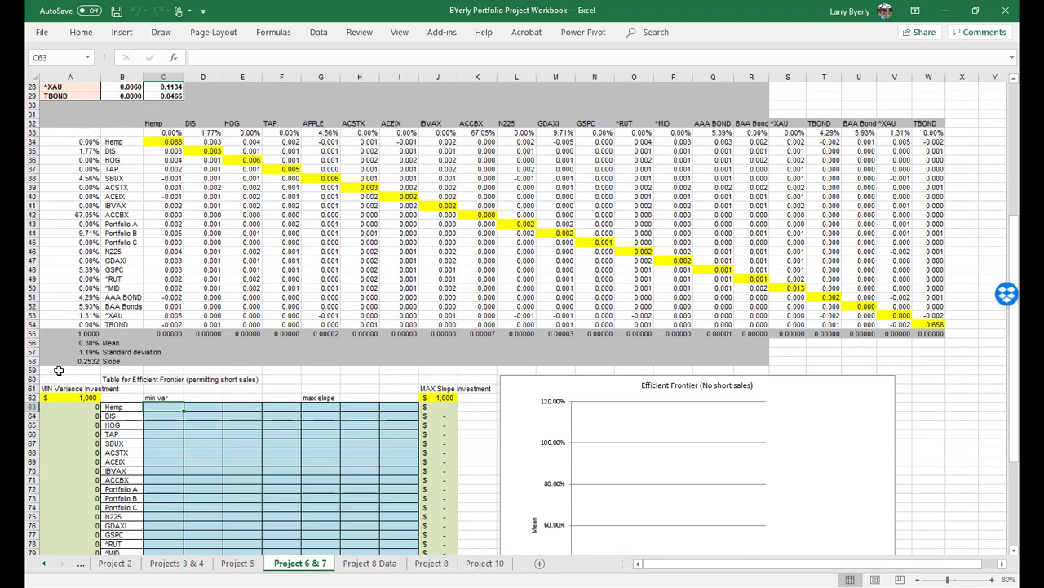
scroll(290, 314, "up", 4)
scroll(295, 315, "up", 5)
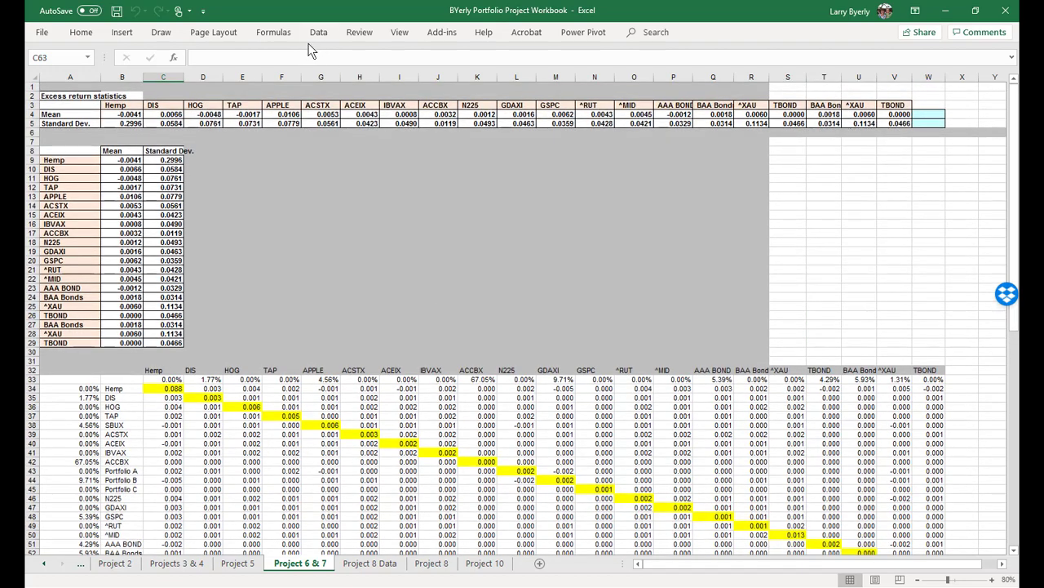
left_click(320, 35)
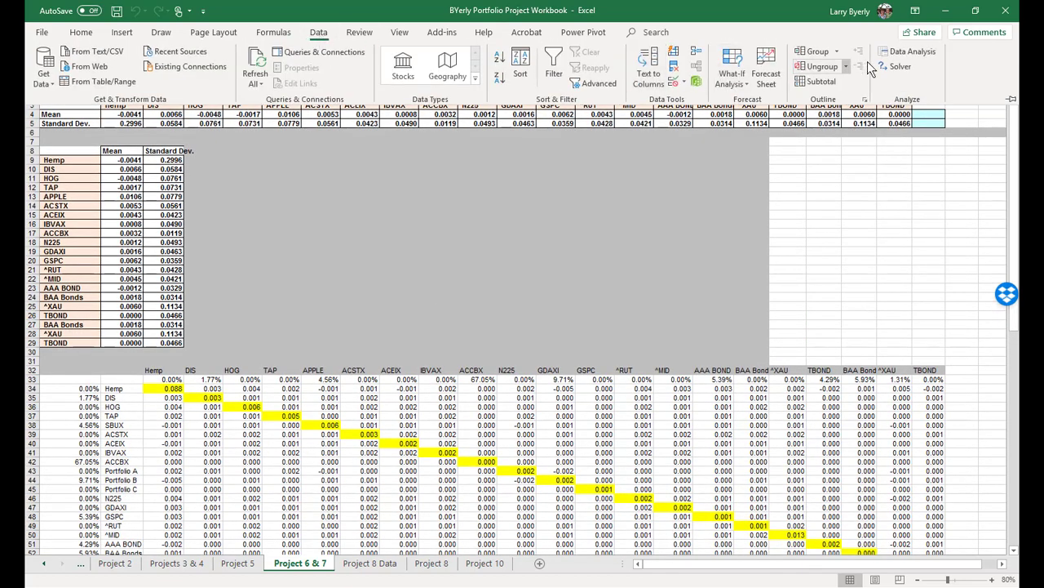
left_click(898, 67)
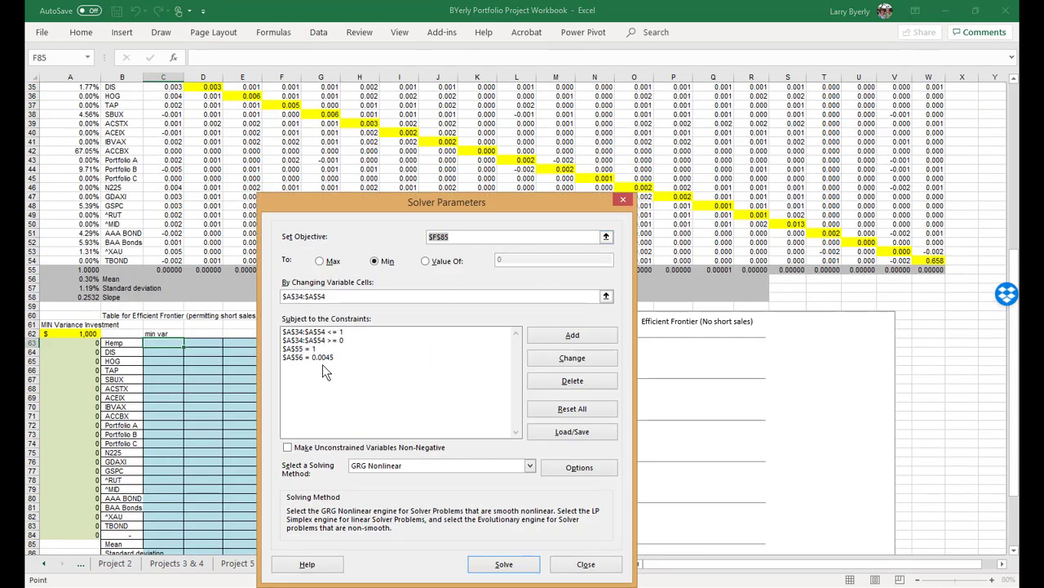
left_click(315, 356)
left_click(569, 378)
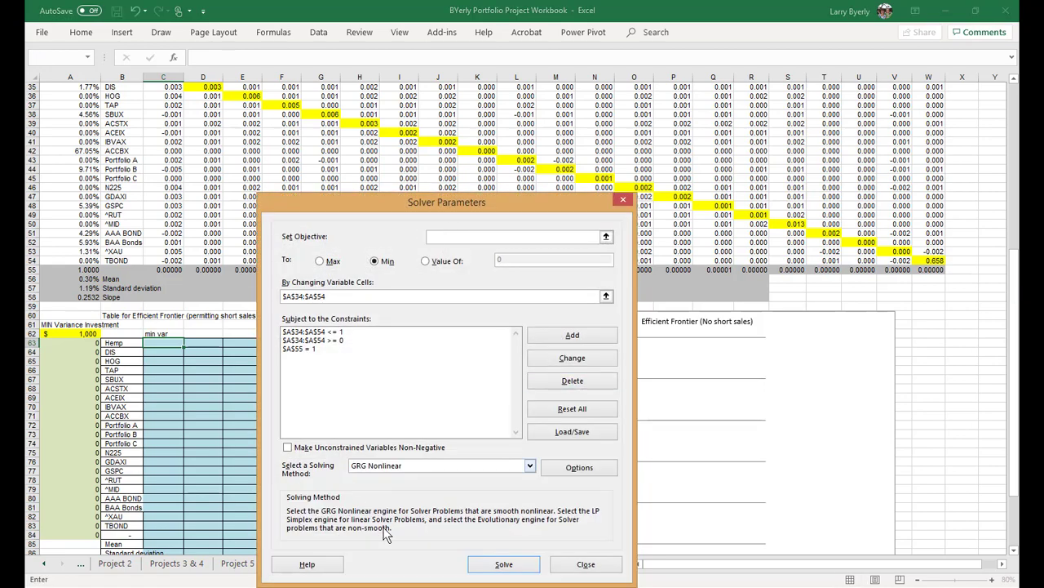
Run Solver with a target value of 0.015 by changing the weights in A34:A54, and keep the solution
left_click(377, 263)
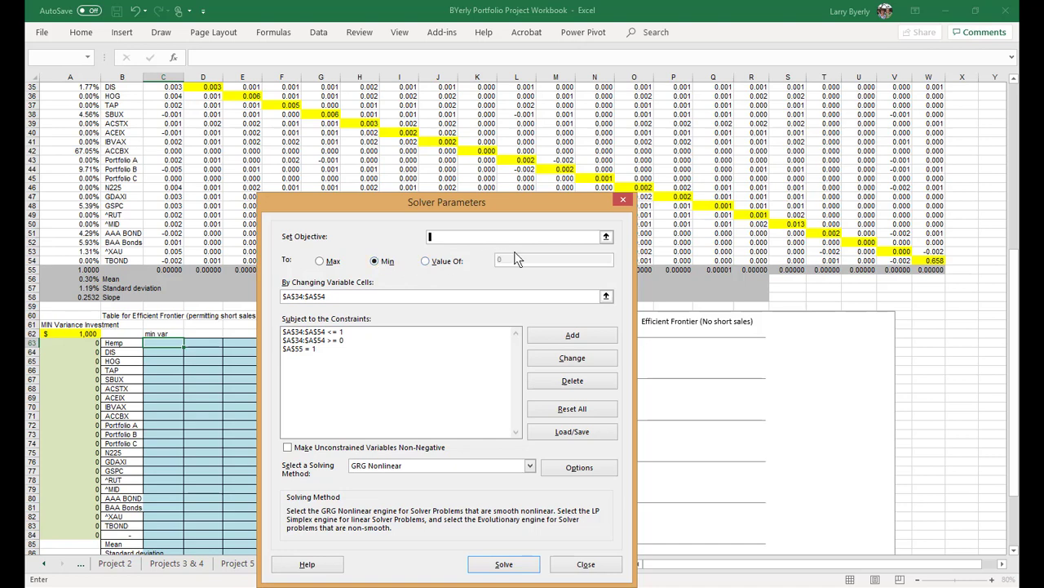
left_click(423, 260)
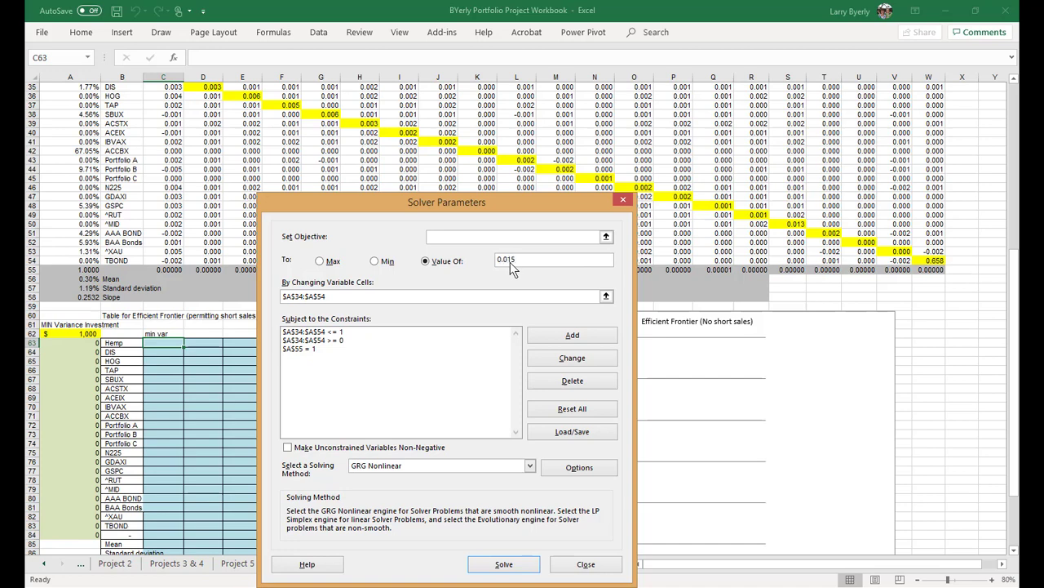
left_click(506, 567)
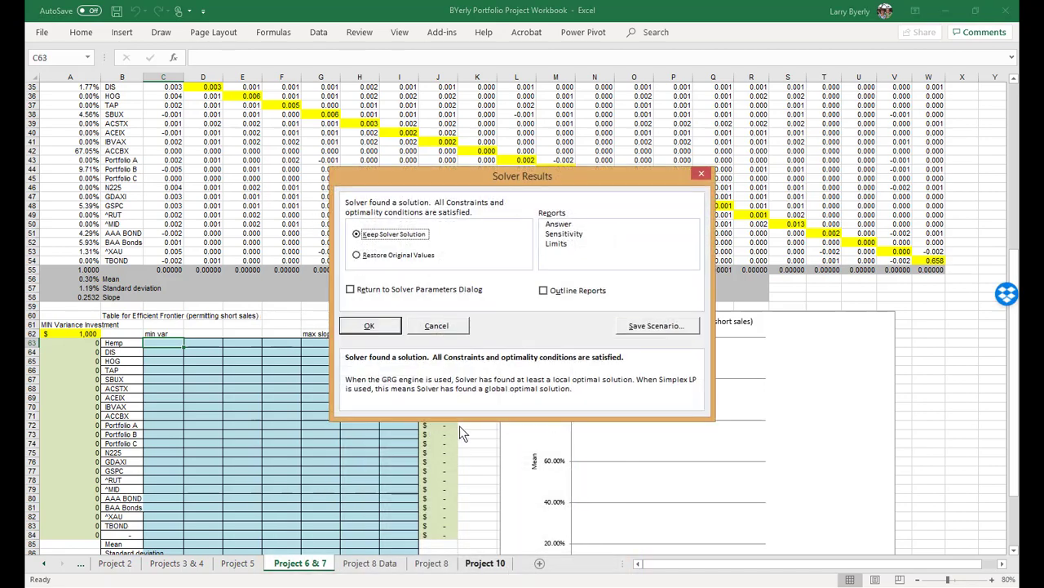
left_click(368, 325)
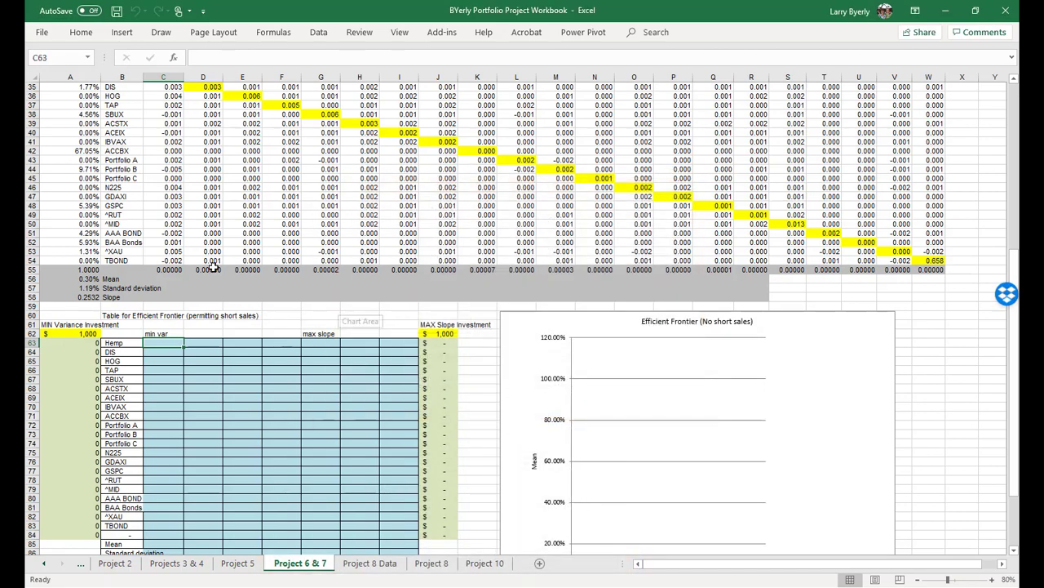
Copy the weights, mean, standard deviation and slope in A34:A58 and paste them into the min var column starting at C63
left_click(83, 123)
scroll(83, 126, "up", 2)
left_click(80, 132)
key("shift+Down")
key("shift+Down")
key("shift+Down")
key("shift+Down")
key("shift+Down")
key("shift+Down")
key("shift+Down")
key("shift+Down")
key("shift+Down")
key("shift+Down")
key("shift+Down")
key("shift+Down")
key("shift+Down")
key("shift+Down")
key("shift+Down")
key("shift+Down")
key("shift+Down")
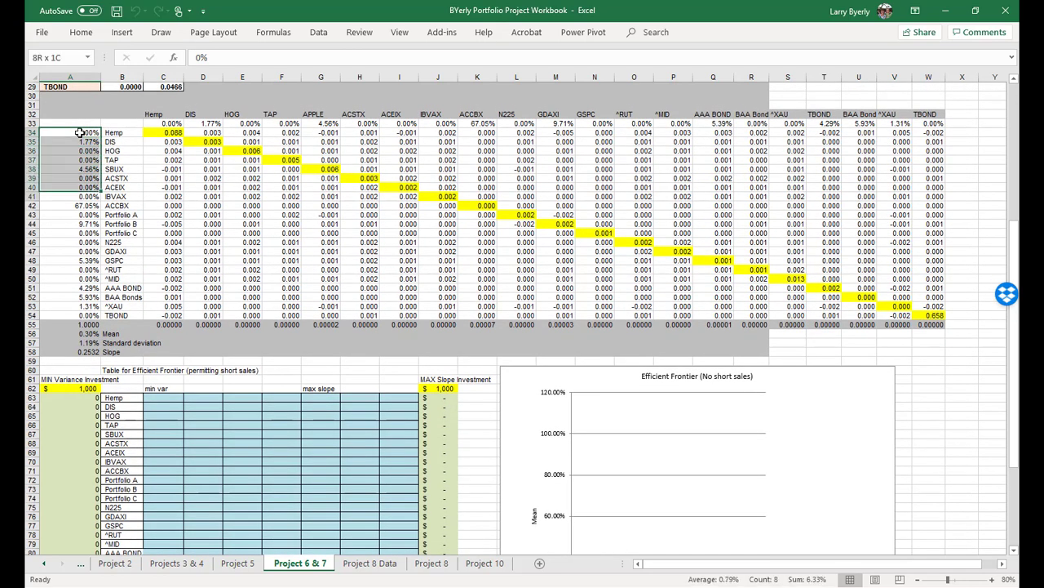
key("shift+Down")
key("shift+Down")
key("shift+Down")
key("shift+Down")
key("shift+Down")
key("shift+Down")
key("shift+Down")
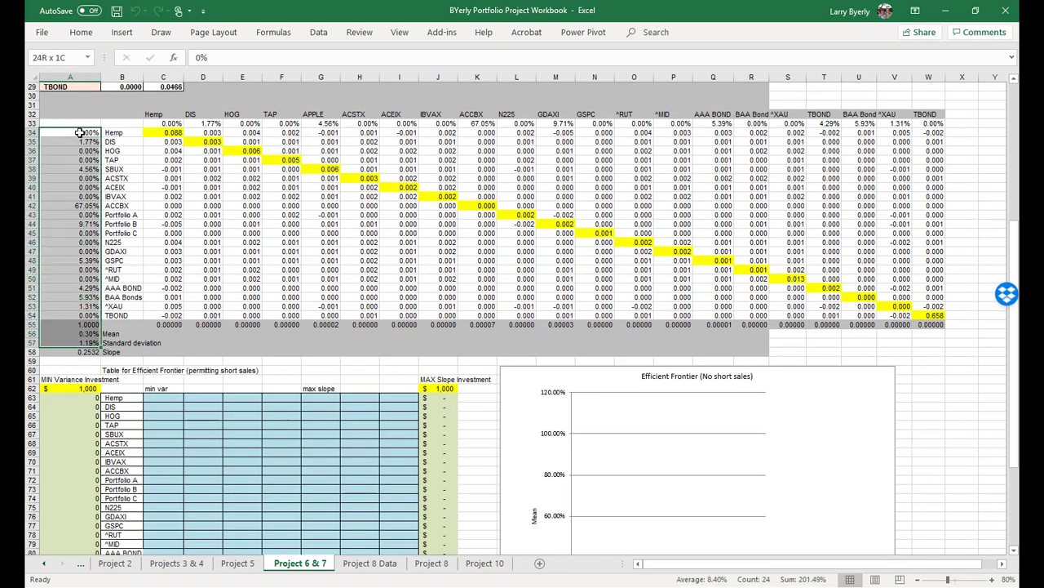
key("ctrl+c")
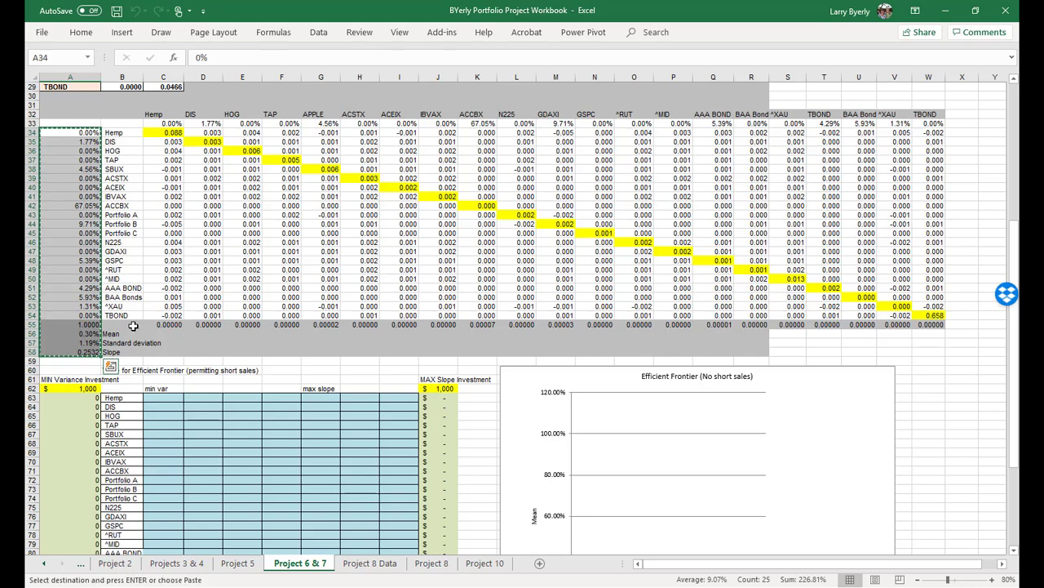
left_click(166, 399)
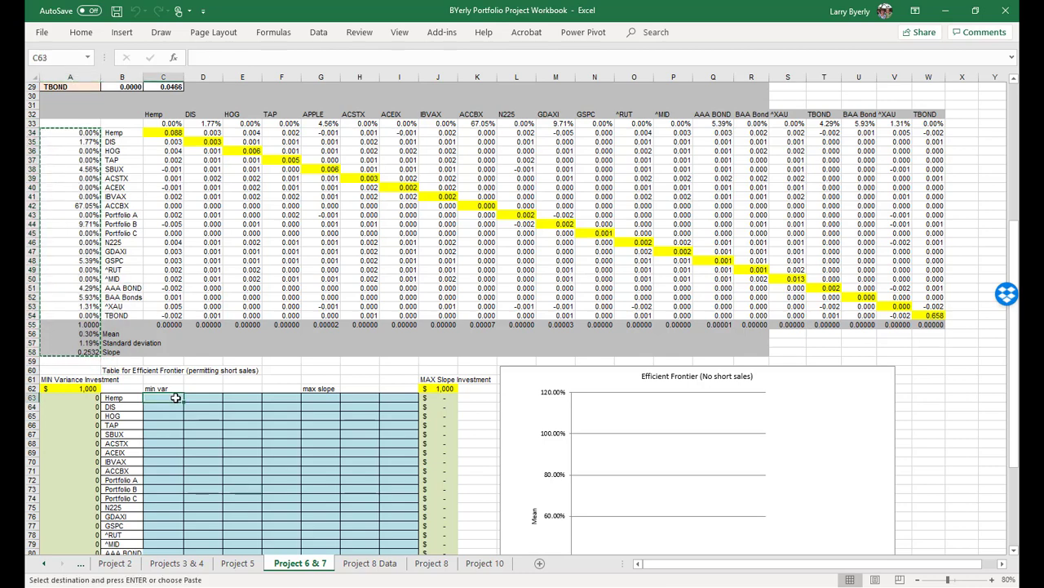
key("ctrl+v")
scroll(158, 382, "down", 3)
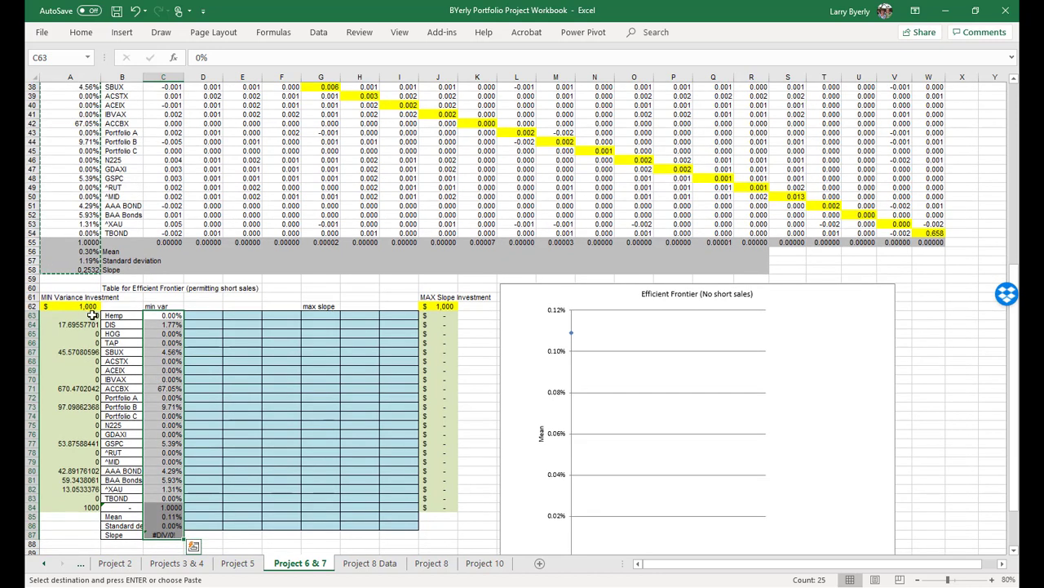
Run Solver with the standard deviation in A57 as the objective and a target value of 0.015, and keep the solution
left_click(92, 315)
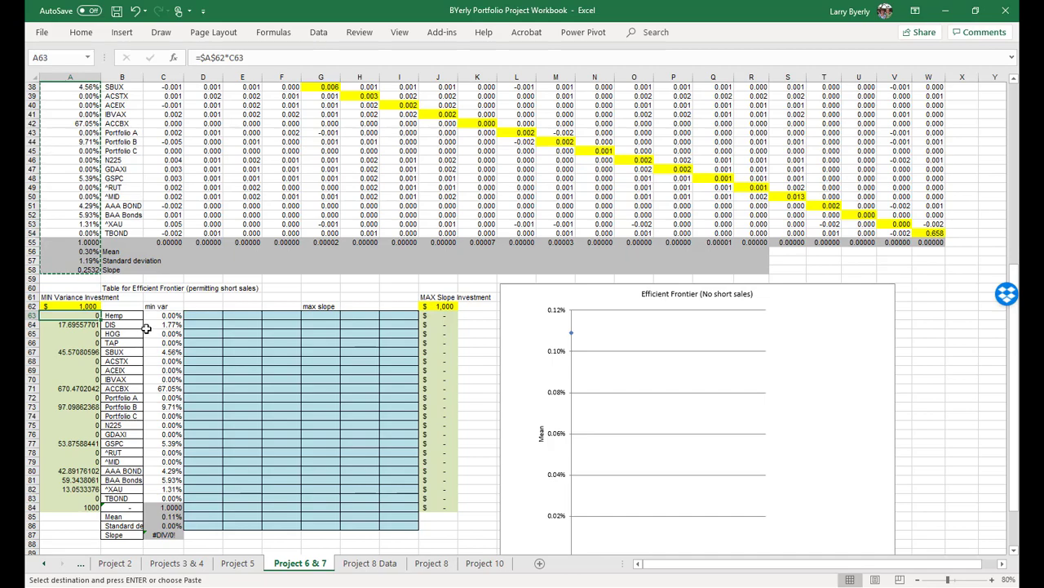
scroll(146, 329, "up", 11)
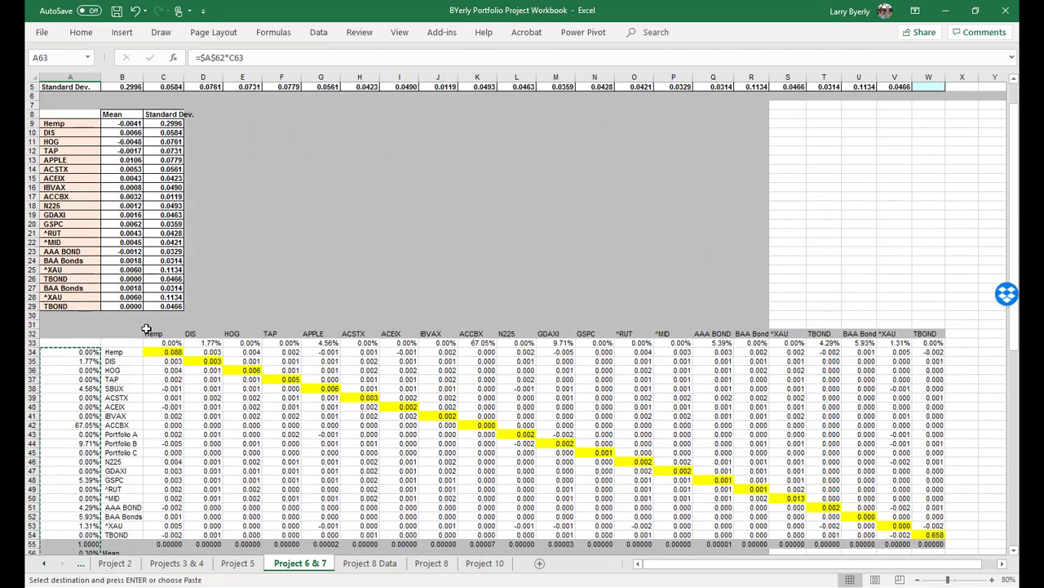
scroll(146, 329, "up", 2)
scroll(146, 329, "down", 5)
scroll(146, 329, "down", 4)
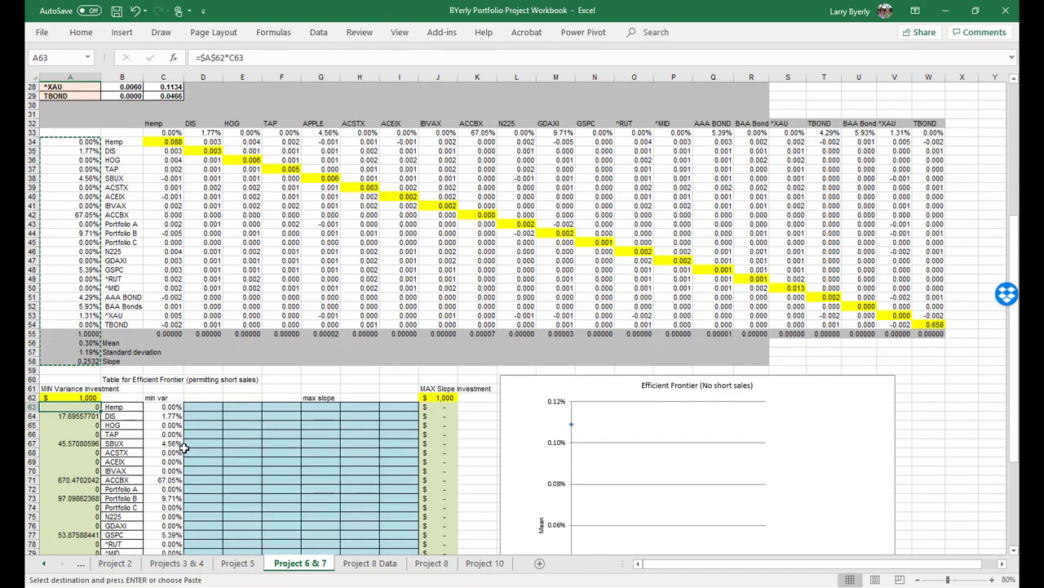
scroll(184, 448, "down", 2)
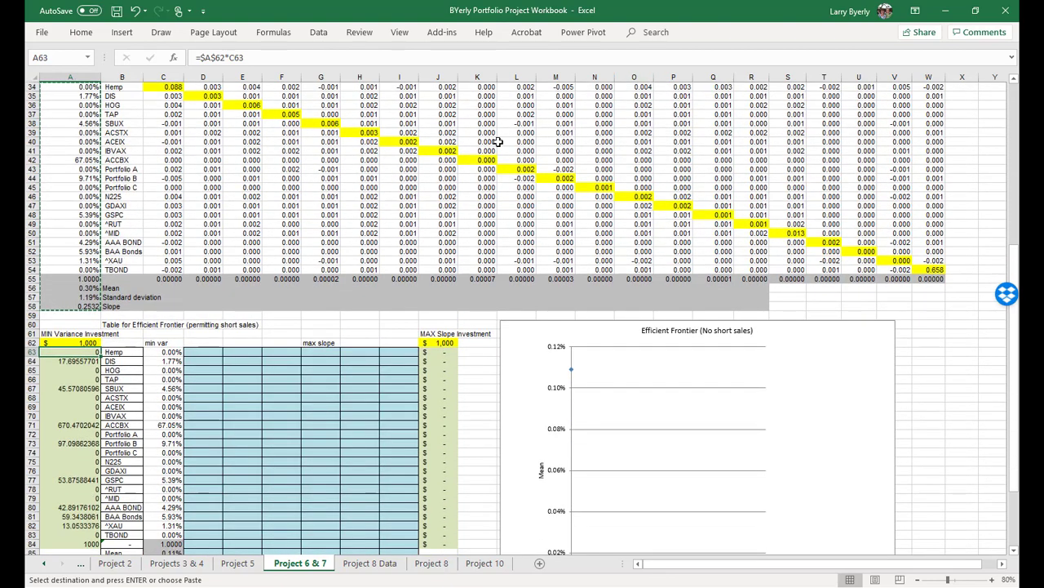
left_click(318, 31)
left_click(908, 70)
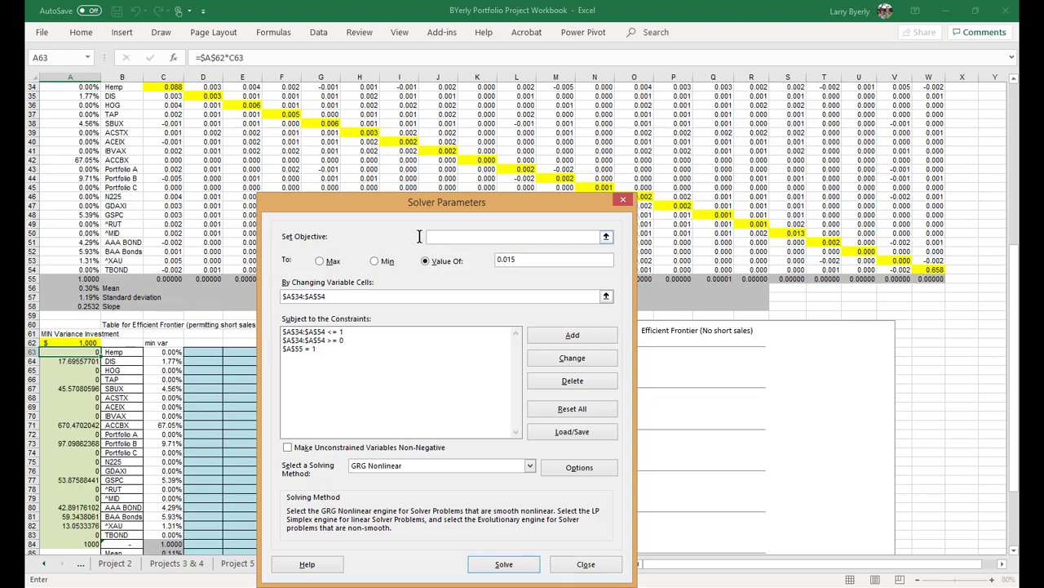
left_click(87, 297)
left_click(506, 566)
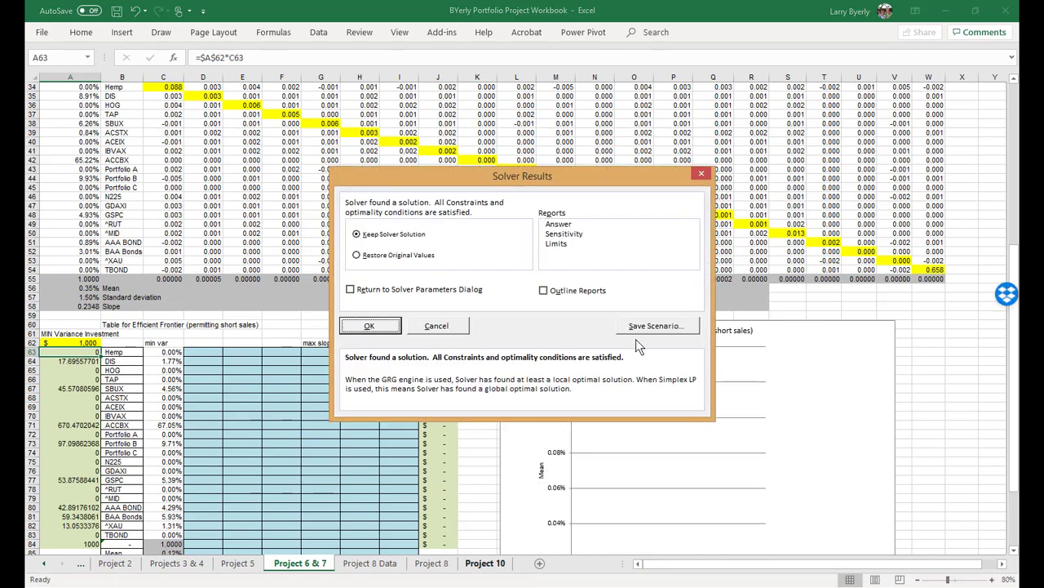
left_click(370, 325)
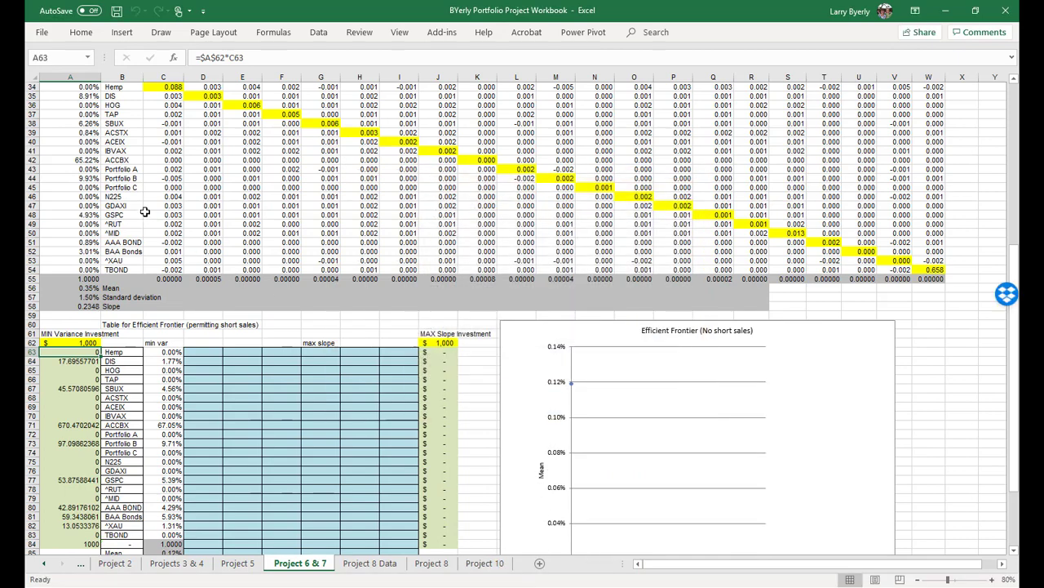
Copy the solved weights and statistics in A34:A58 and paste them as values only into the min var column starting at C63
left_click(88, 163)
scroll(87, 162, "up", 2)
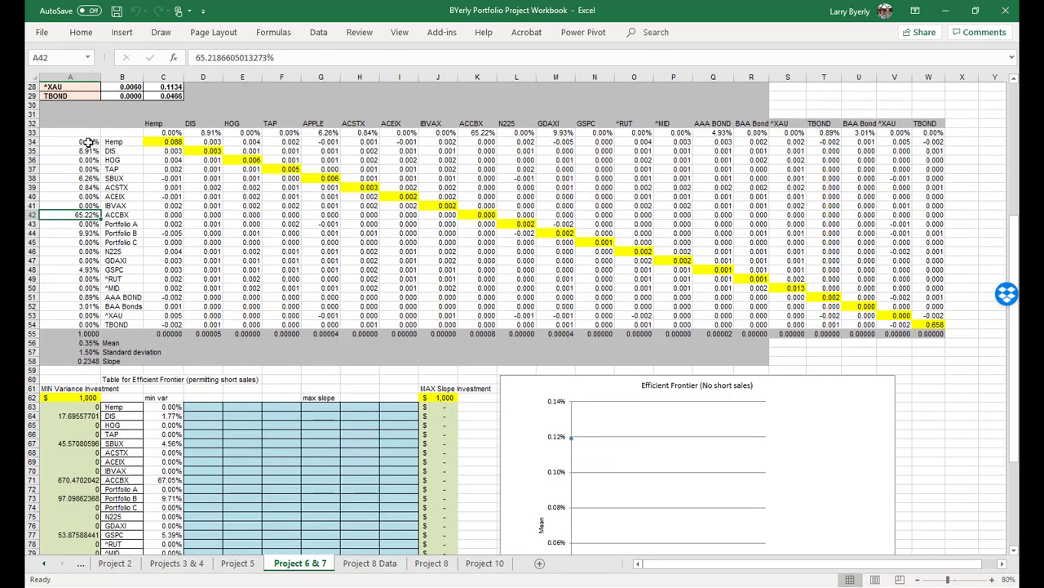
left_click(88, 141)
key("shift+Down")
key("shift+Down")
key("shift+Down")
key("shift+Down")
key("shift+Down")
key("shift+Down")
key("shift+Down")
key("shift+Down")
key("shift+Down")
key("shift+Down")
key("shift+Down")
key("shift+Down")
key("shift+Down")
key("shift+Down")
key("shift+Down")
key("shift+Down")
key("shift+Down")
key("shift+Down")
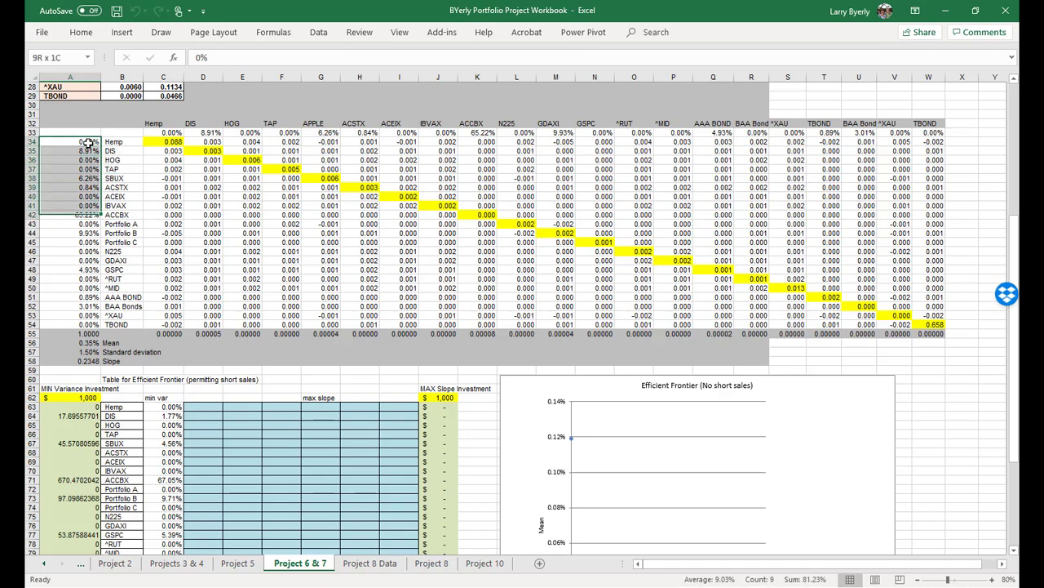
key("shift+Down")
key("shift+Down")
key("shift+Down")
key("shift+Down")
key("shift+Down")
key("shift+Down")
key("shift+Down")
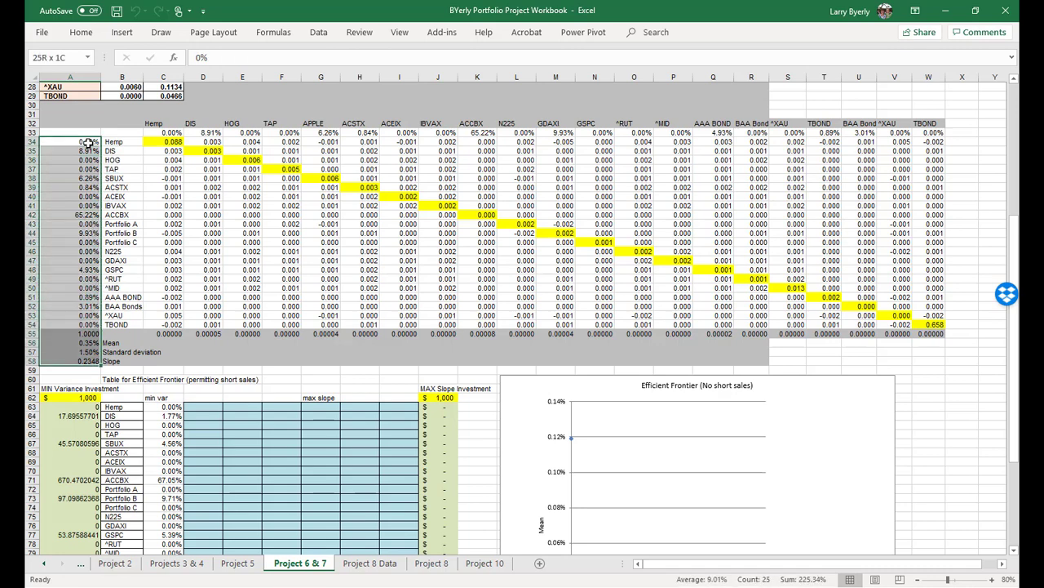
key("ctrl+c")
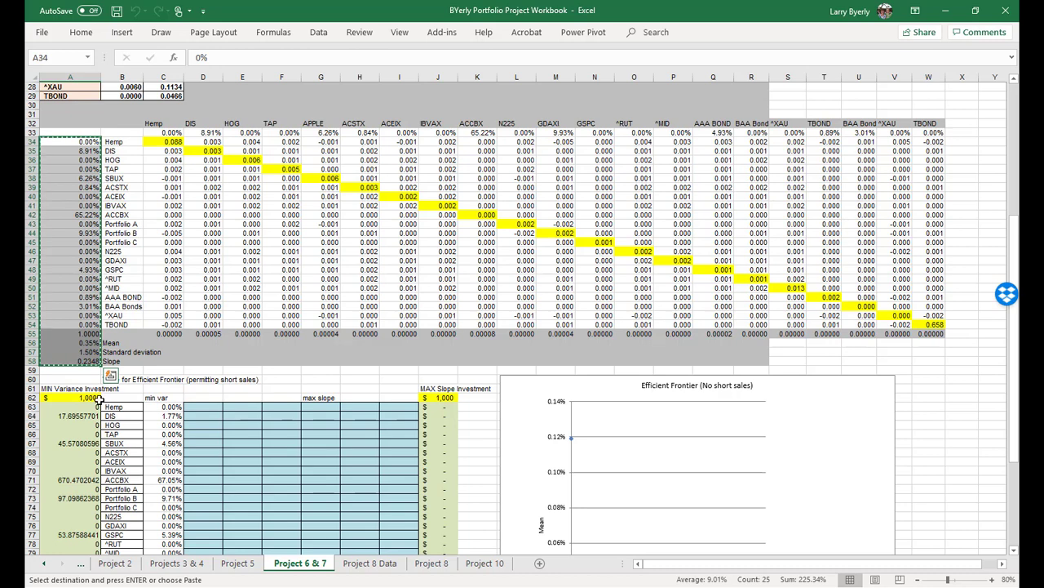
left_click(171, 406)
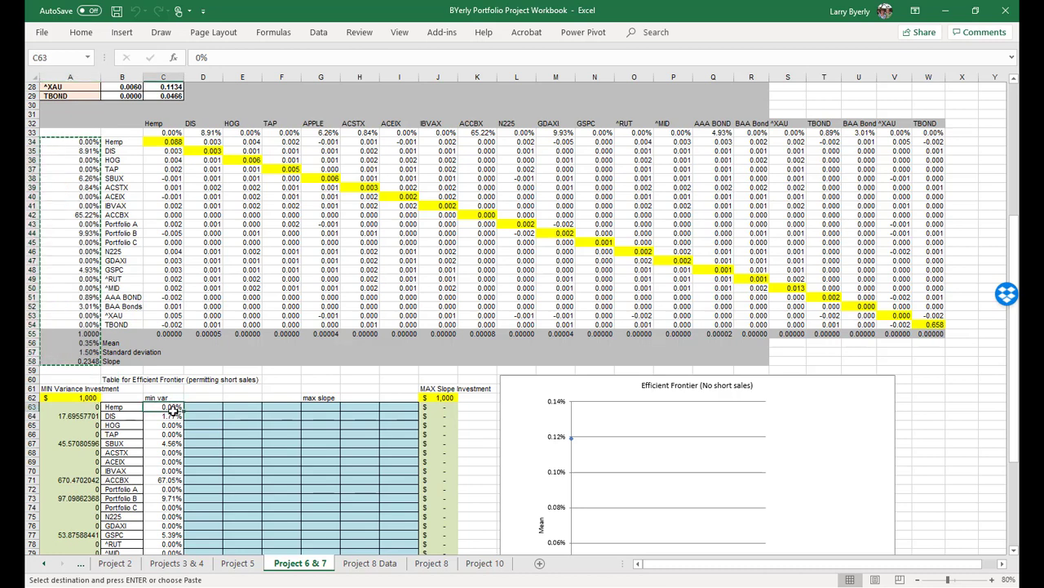
right_click(173, 412)
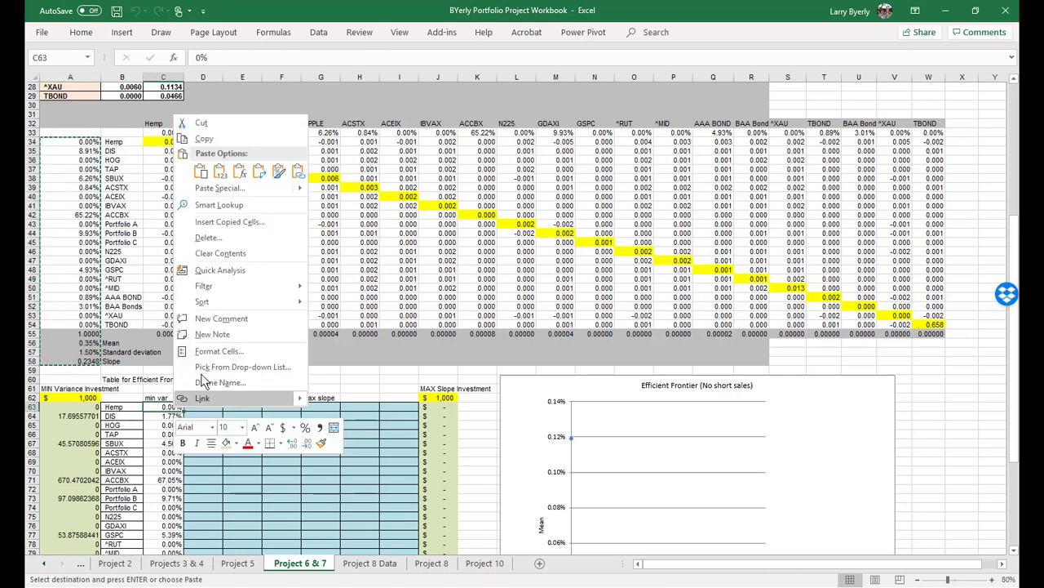
left_click(231, 188)
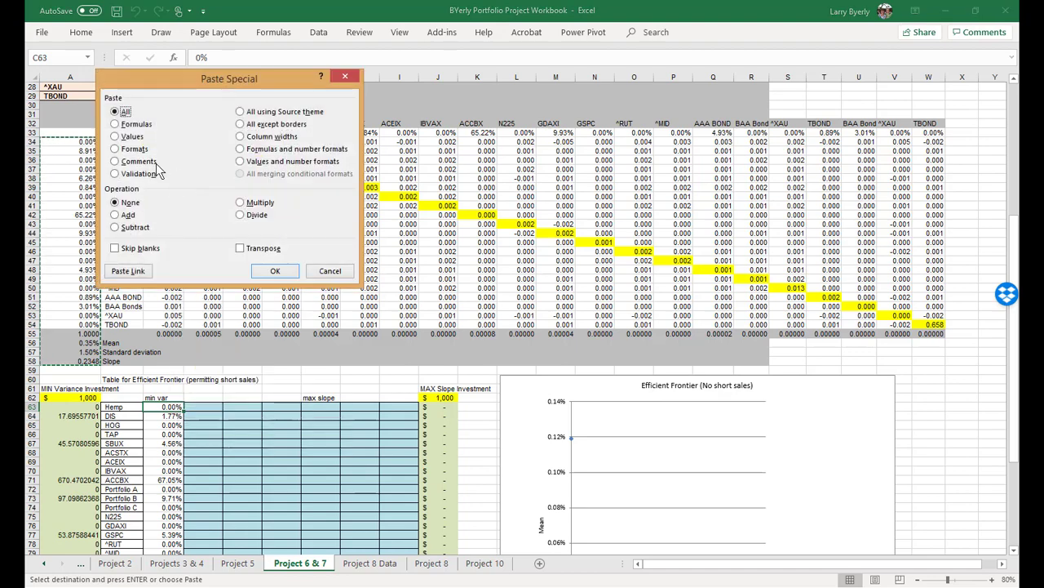
left_click(116, 137)
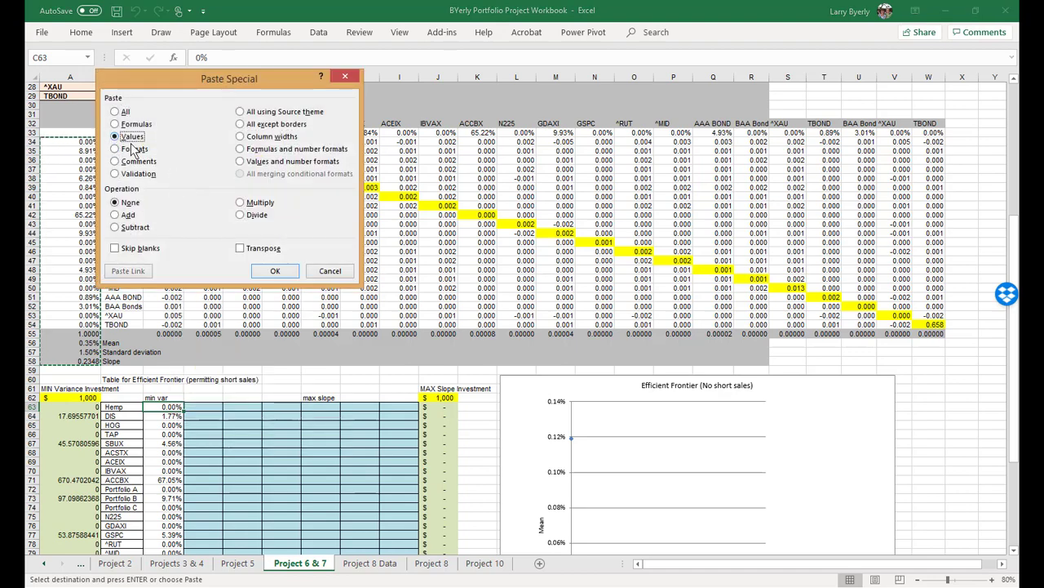
left_click(275, 271)
scroll(252, 517, "down", 4)
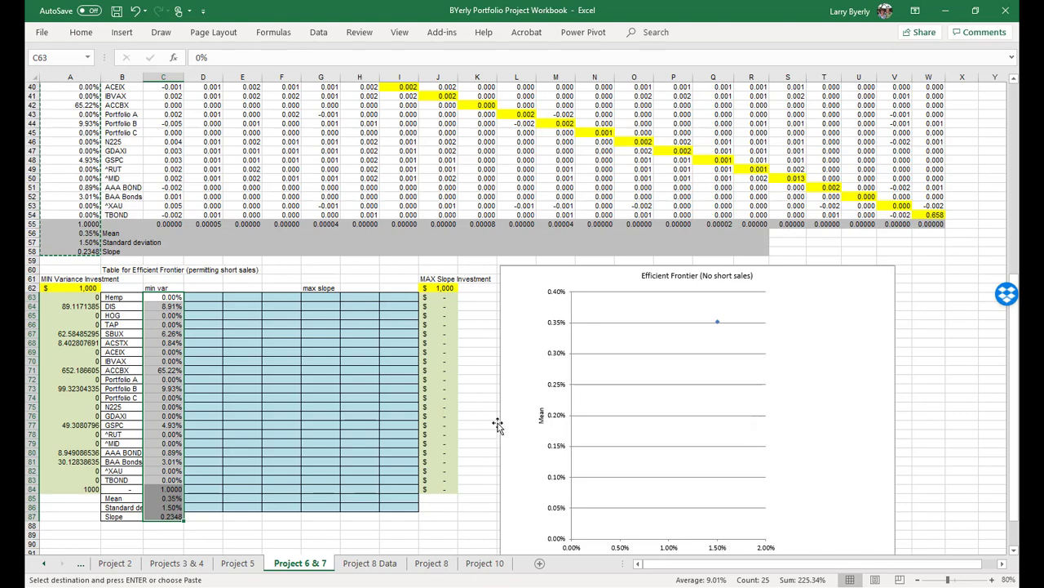
scroll(497, 422, "up", 1)
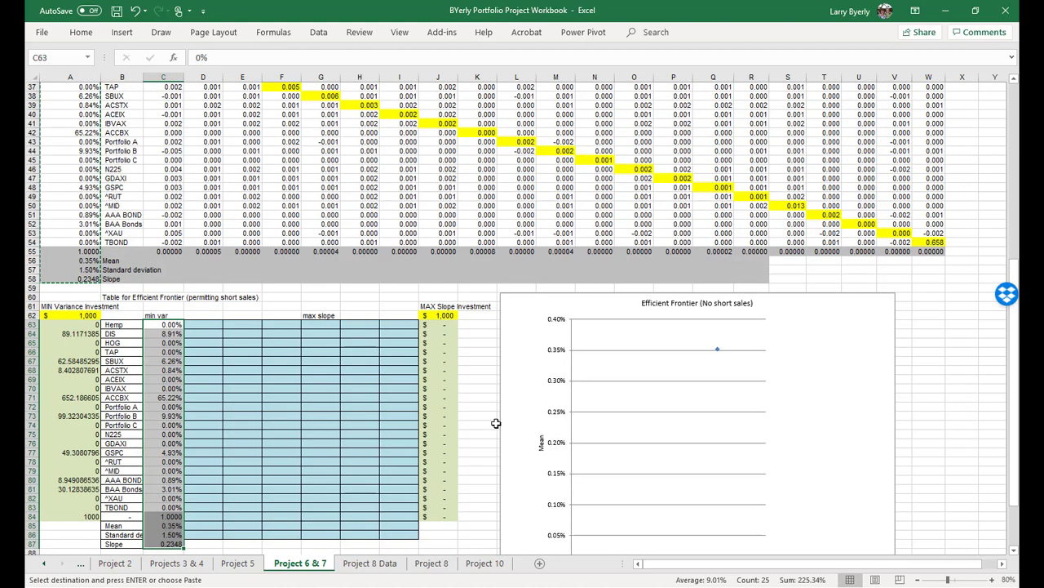
scroll(496, 422, "down", 1)
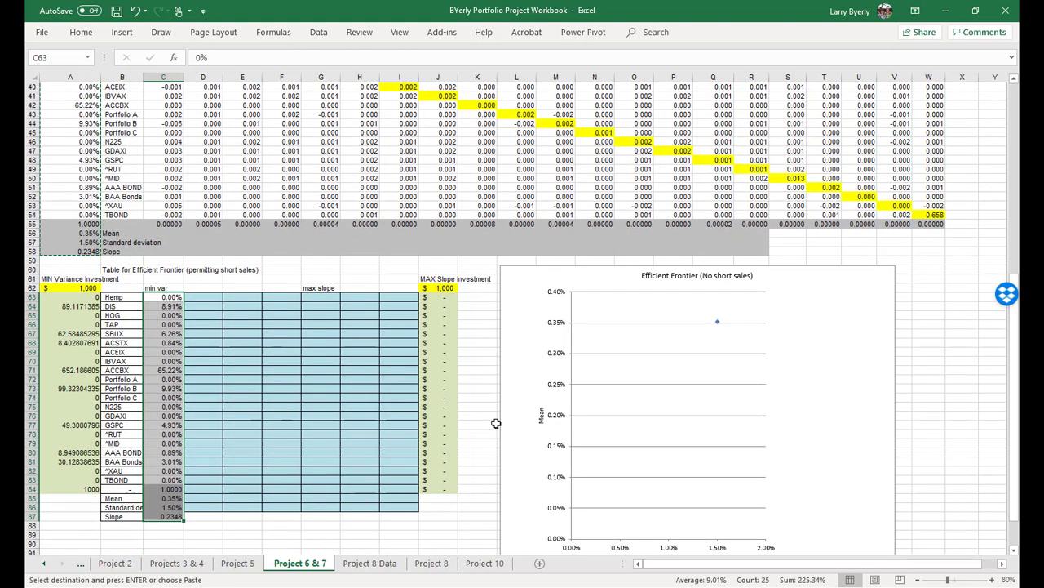
mouse_move(209, 528)
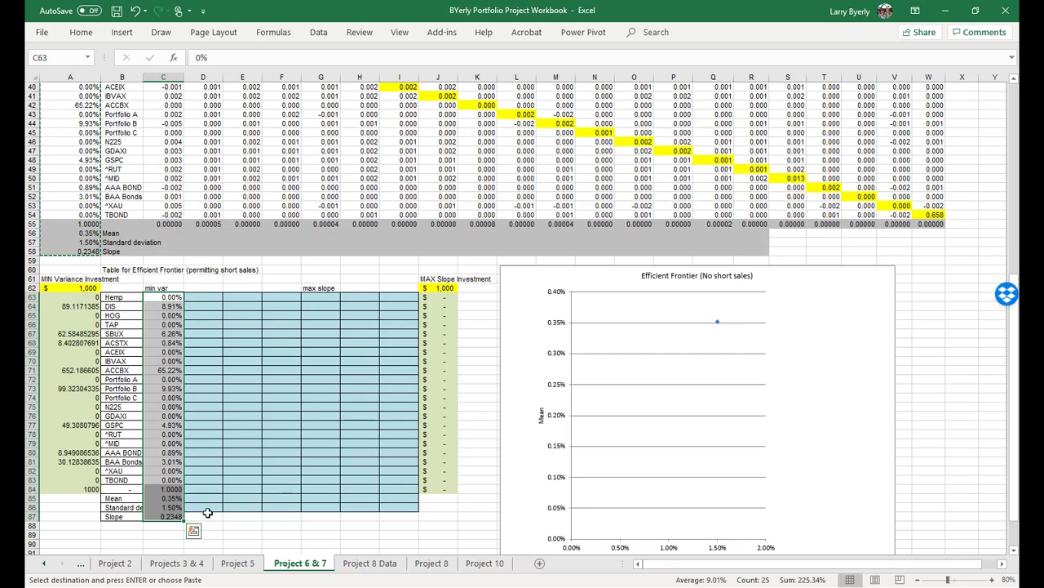
left_click(166, 518)
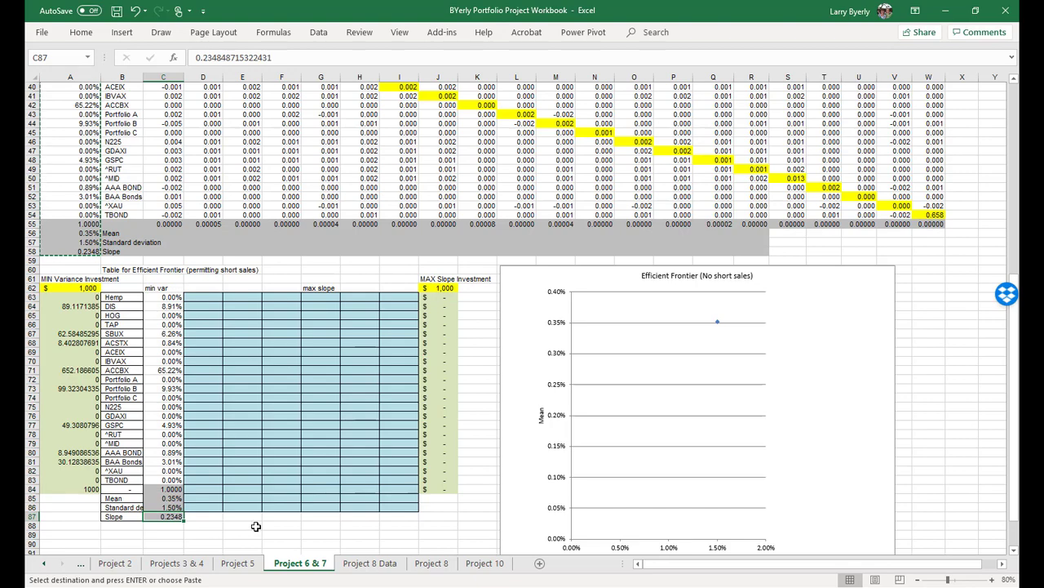
Run Solver with the slope in A58 as the objective and a target value of 0.35, and keep the solution
scroll(461, 426, "up", 2)
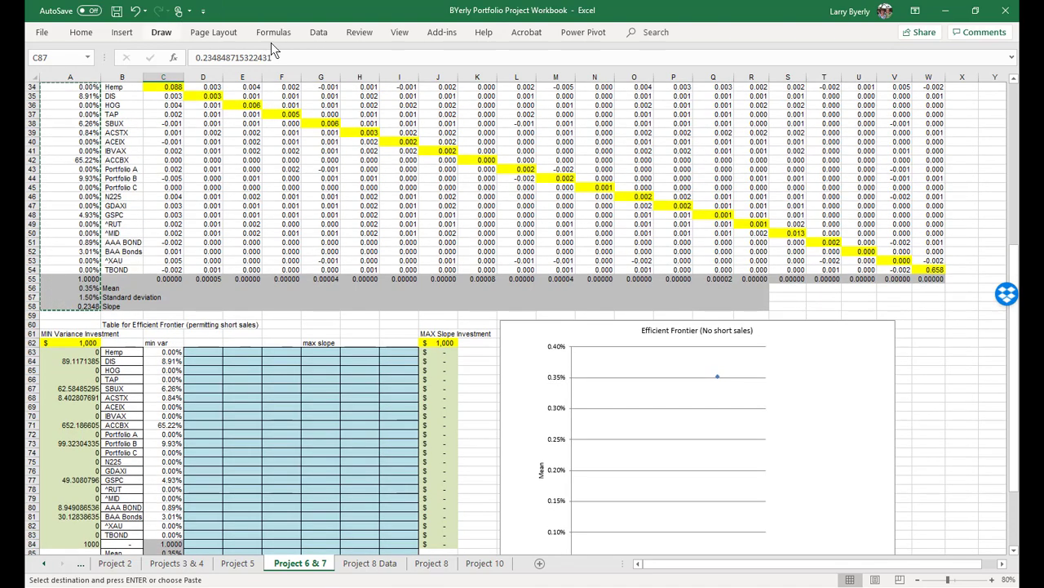
left_click(320, 35)
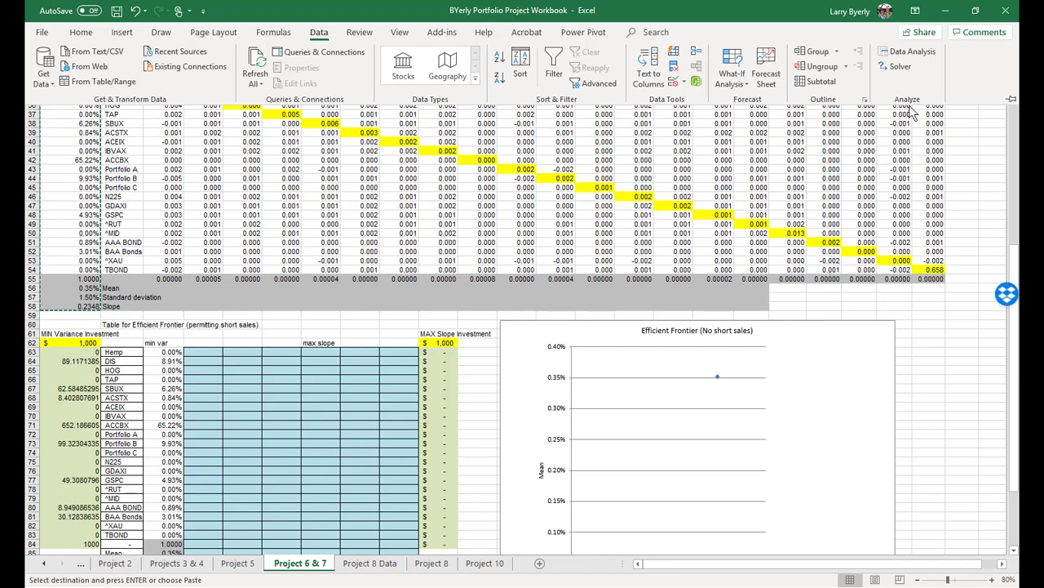
left_click(897, 66)
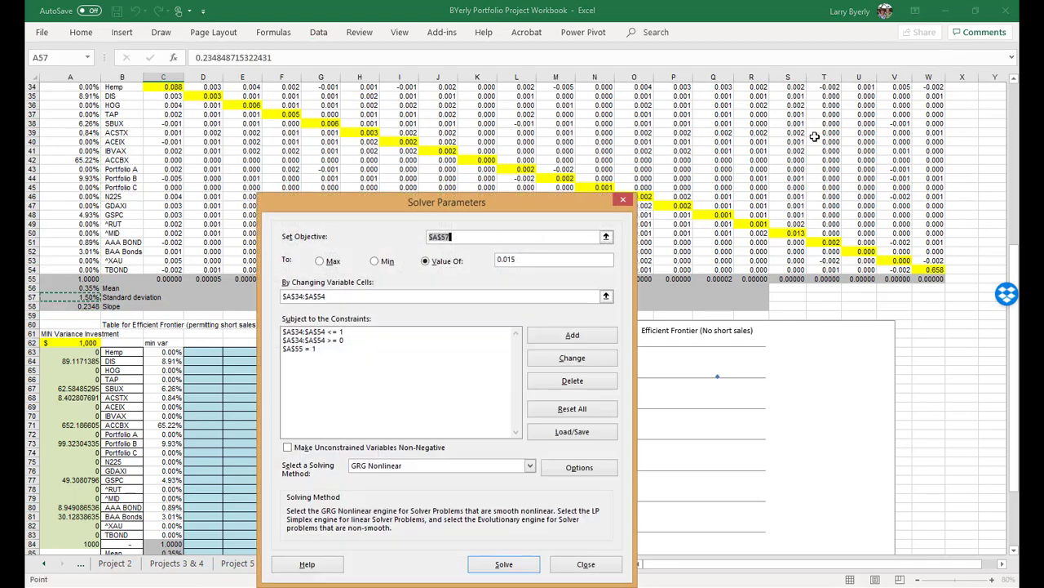
left_click(454, 237)
key("BackSpace")
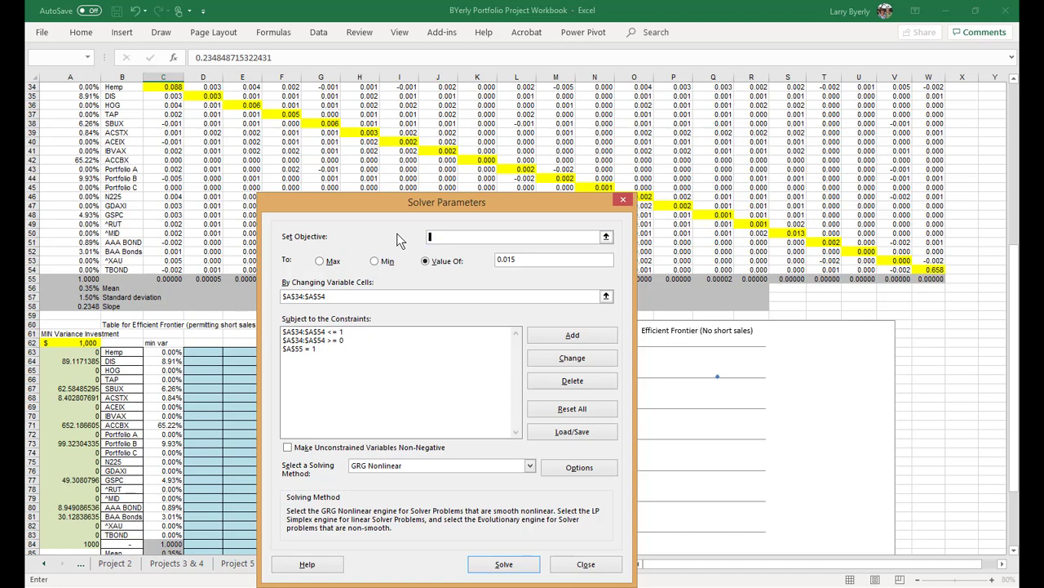
left_click(92, 304)
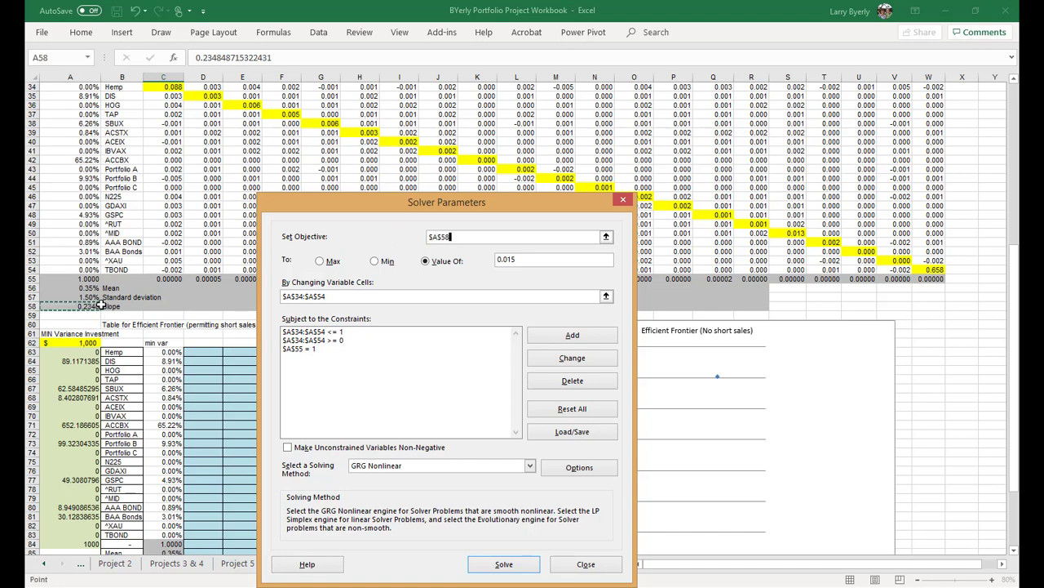
left_click(530, 259)
left_click(506, 564)
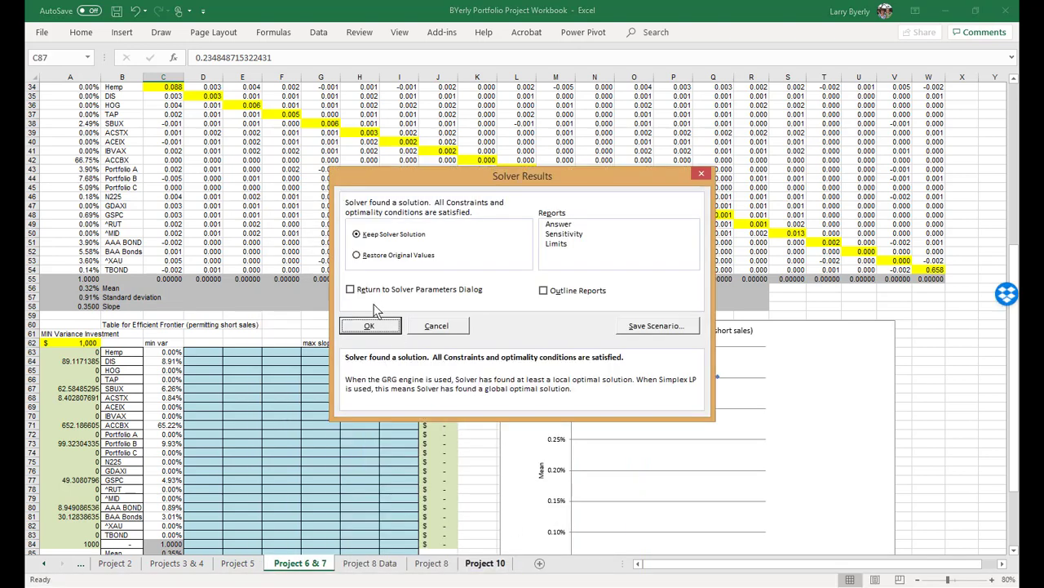
left_click(371, 325)
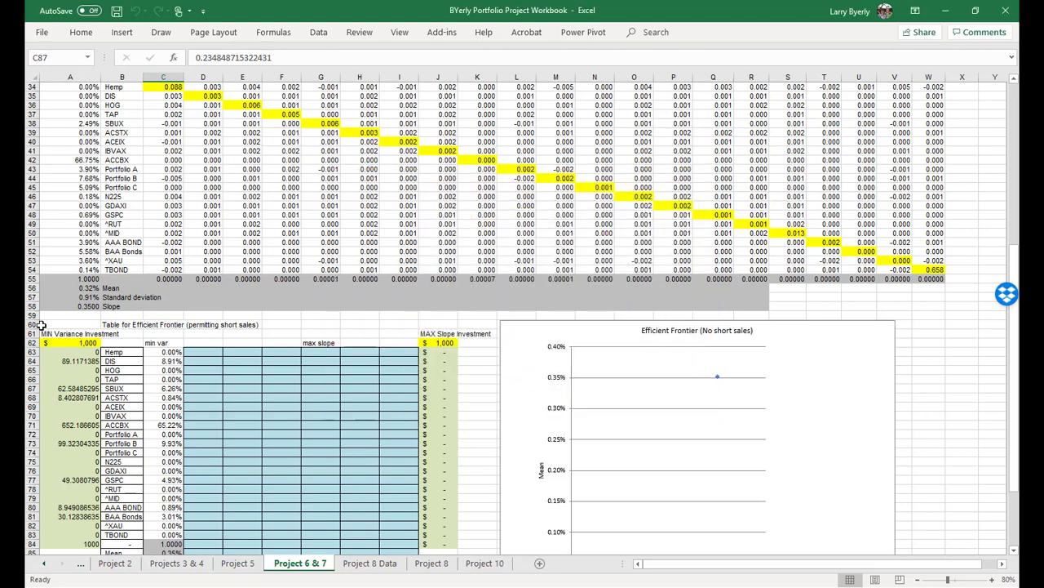
Copy the solved weights and statistics in A34:A58 and paste them as values only into the table column starting at D63
scroll(107, 145, "up", 2)
left_click(86, 142)
key("shift+Down")
key("shift+Down")
key("shift+Down")
key("shift+Down")
key("shift+Down")
key("shift+Down")
key("shift+Down")
key("shift+Down")
key("shift+Down")
key("shift+Down")
key("shift+Down")
key("shift+Down")
key("shift+Down")
key("shift+Down")
key("shift+Down")
key("shift+Down")
key("shift+Down")
key("shift+Down")
key("shift+Down")
key("shift+Down")
key("shift+Down")
key("ctrl+c")
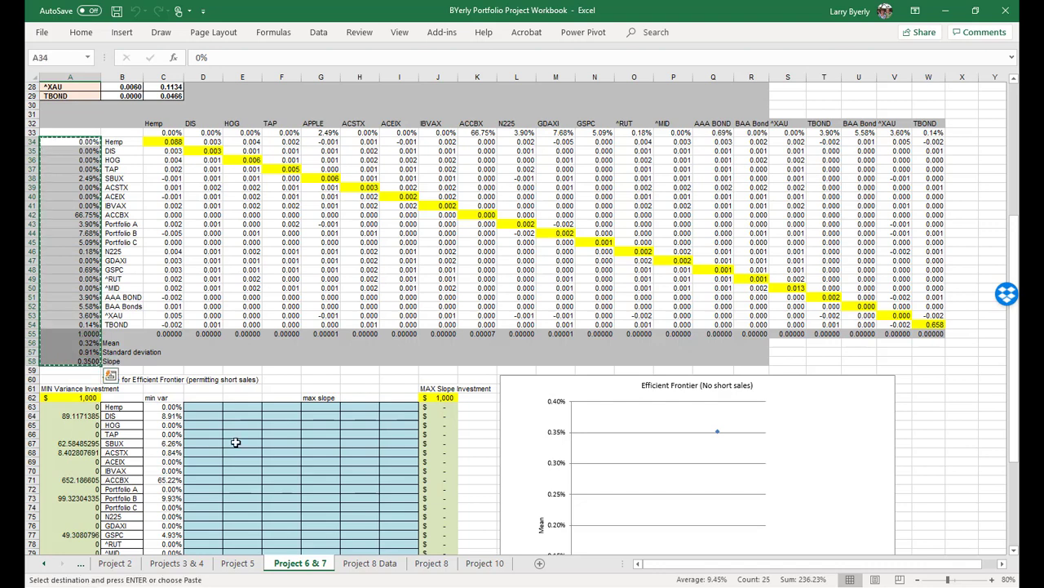
left_click(211, 405)
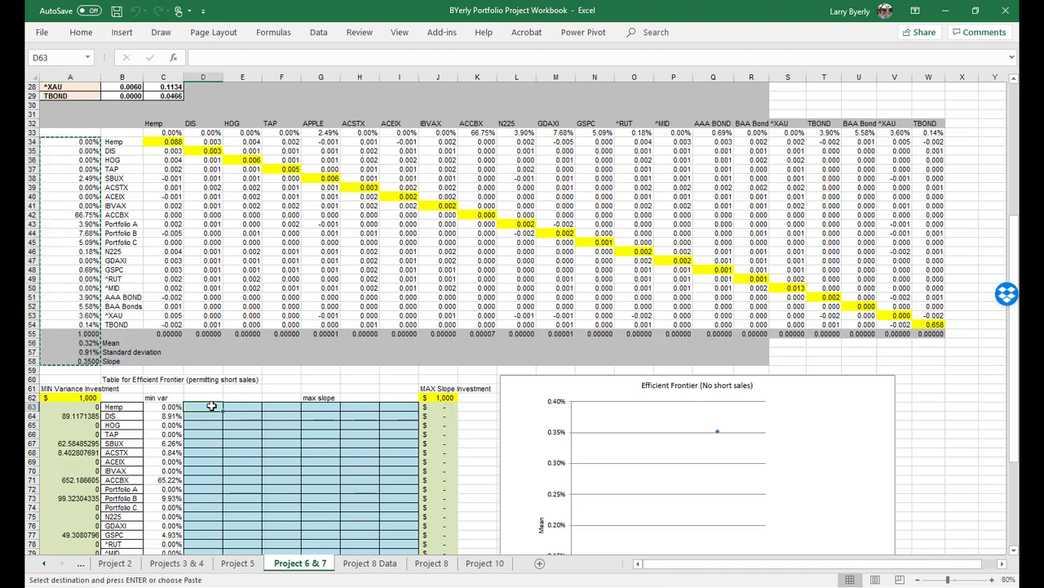
right_click(211, 405)
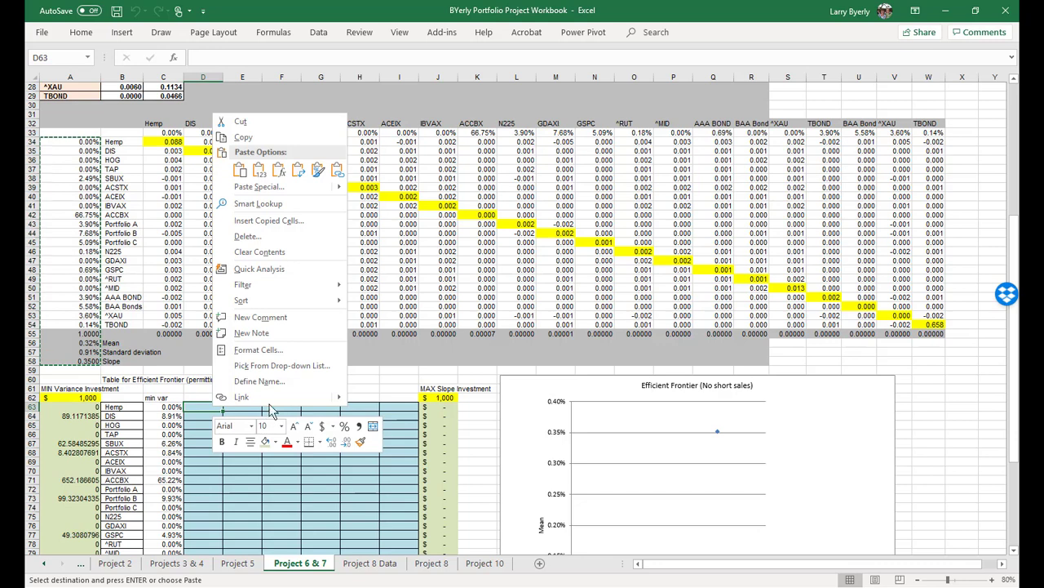
left_click(288, 208)
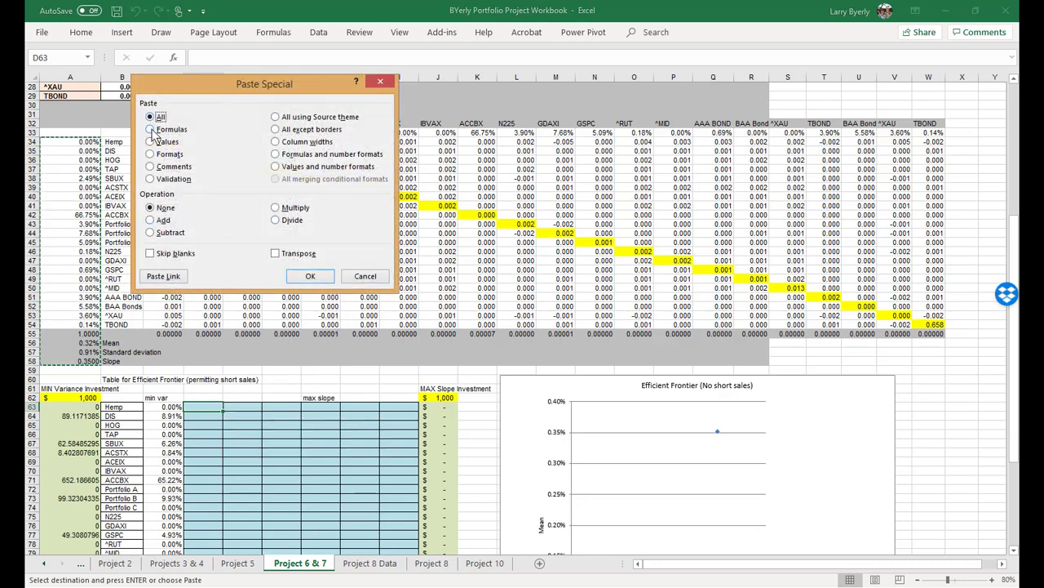
left_click(150, 142)
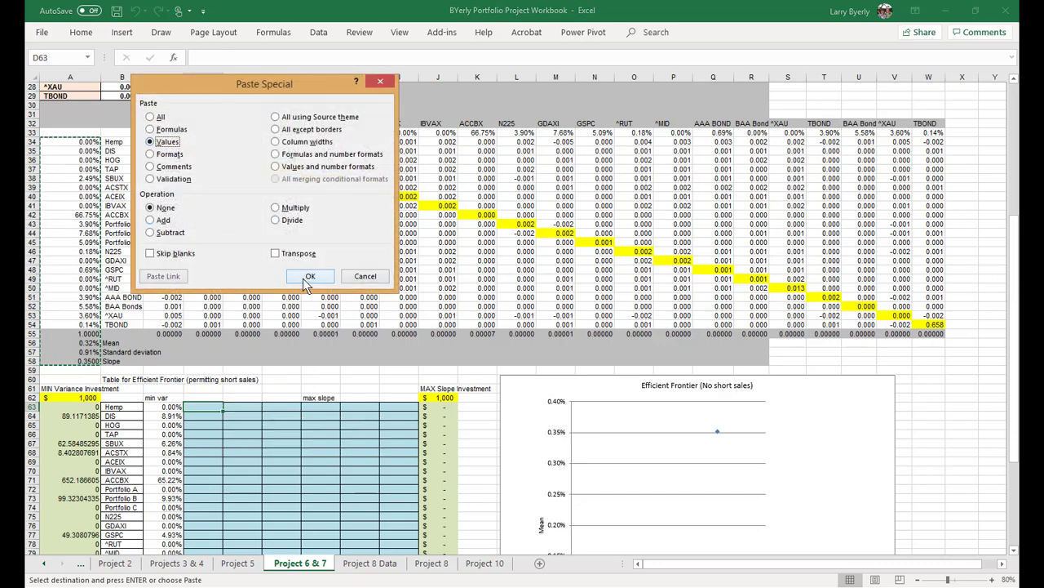
left_click(305, 277)
scroll(285, 448, "down", 6)
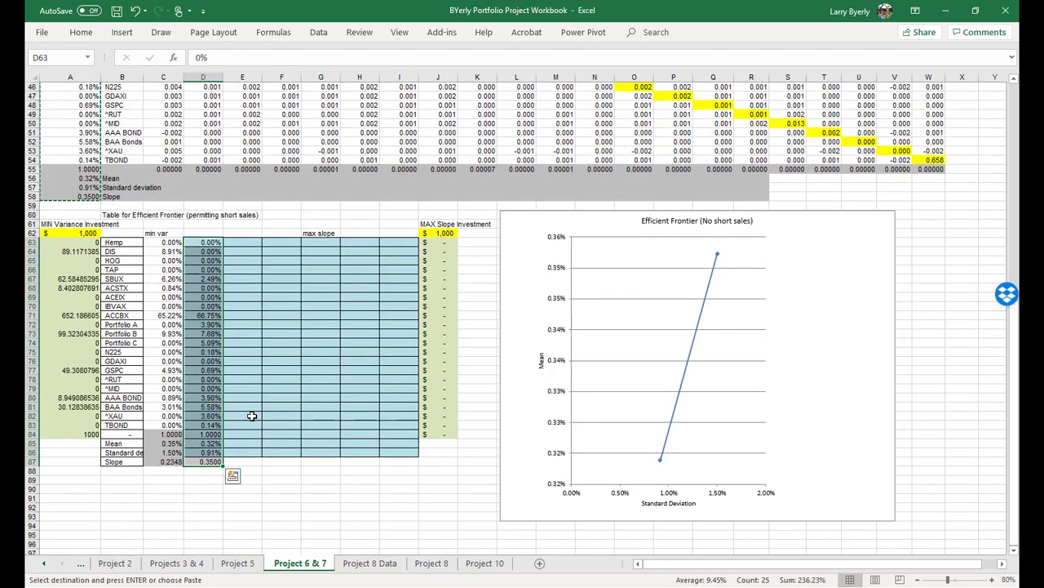
Run Solver with the slope in A58 as the objective and a target value of 0.5, and keep the solution
scroll(252, 416, "up", 6)
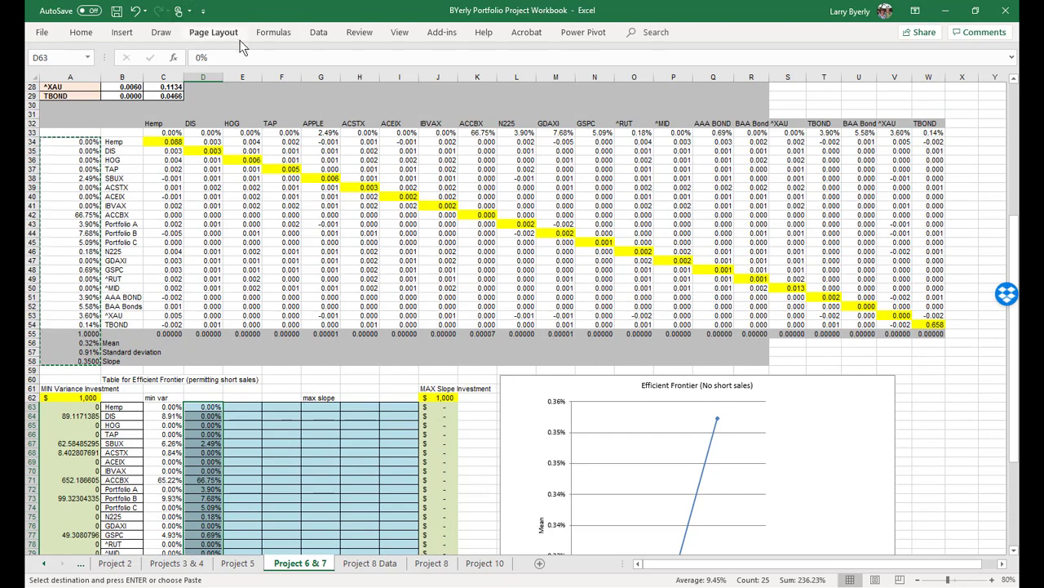
left_click(318, 32)
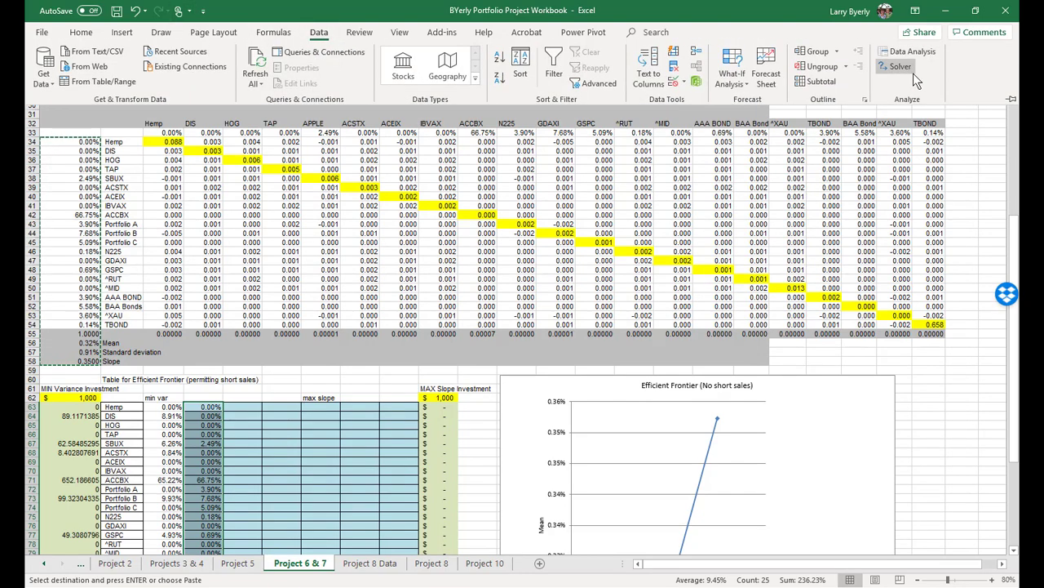
left_click(902, 67)
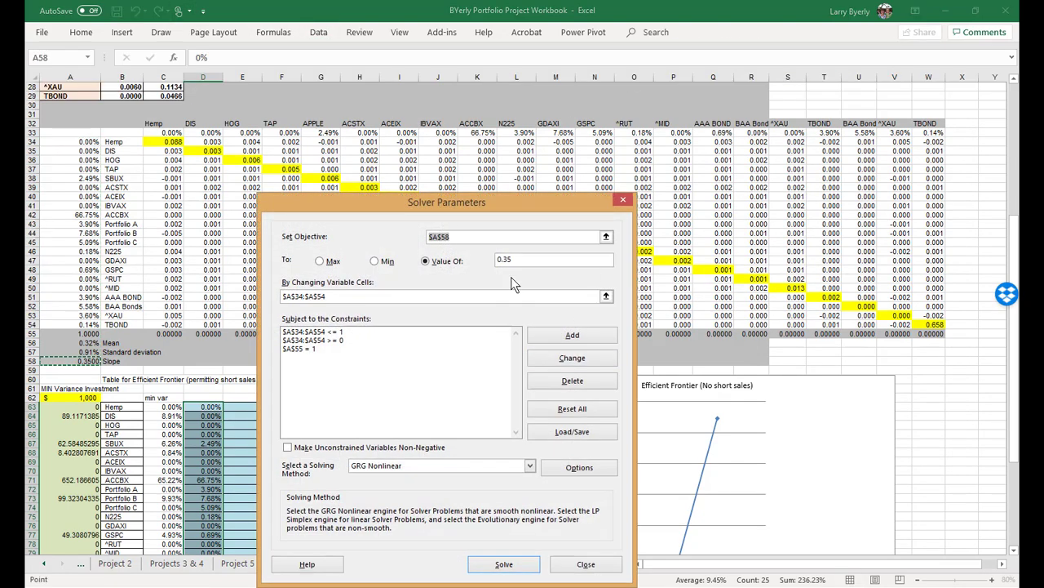
left_click(515, 261)
key("BackSpace")
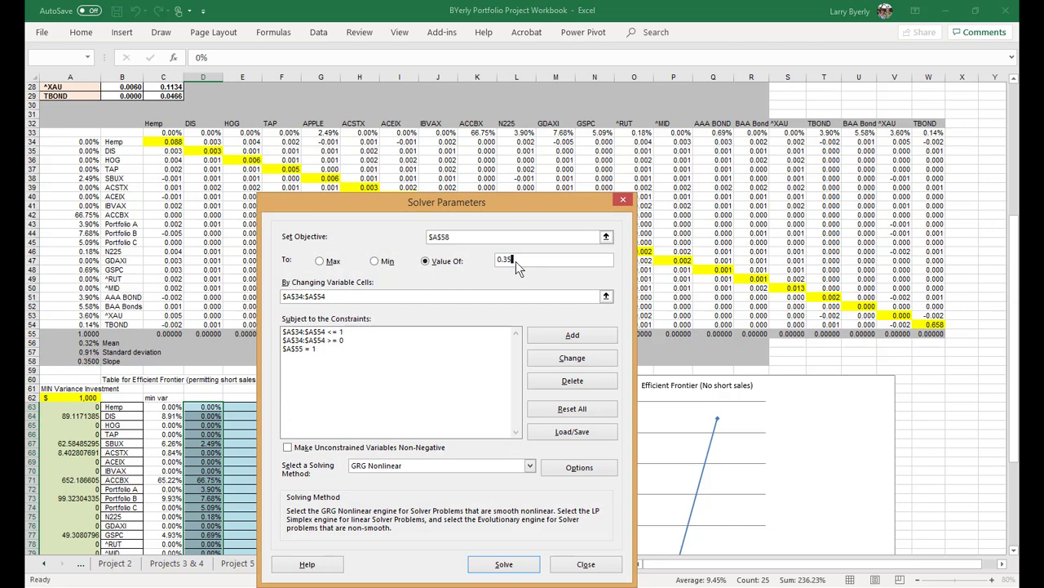
key("BackSpace")
left_click(511, 570)
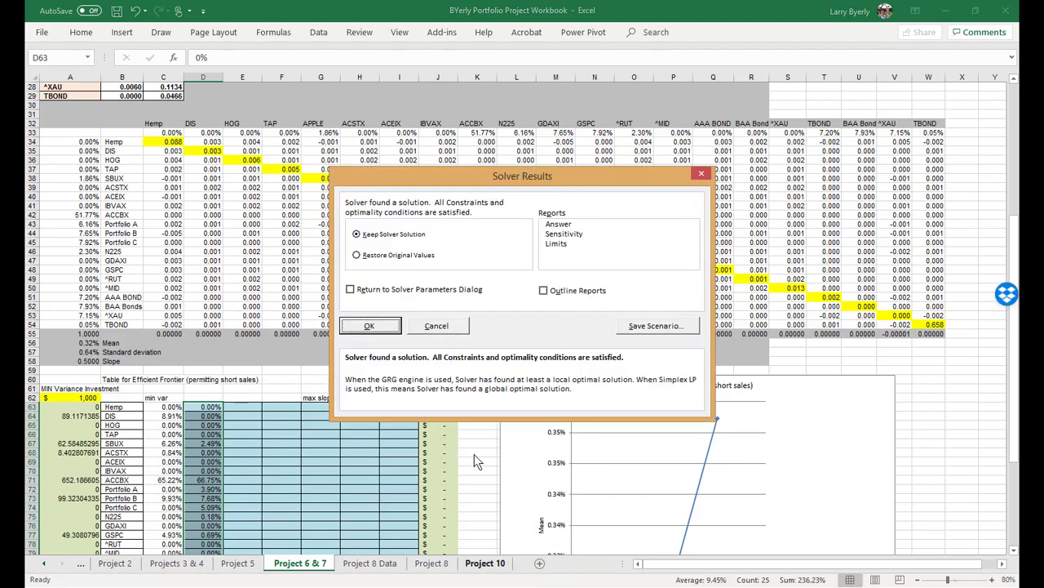
left_click(382, 331)
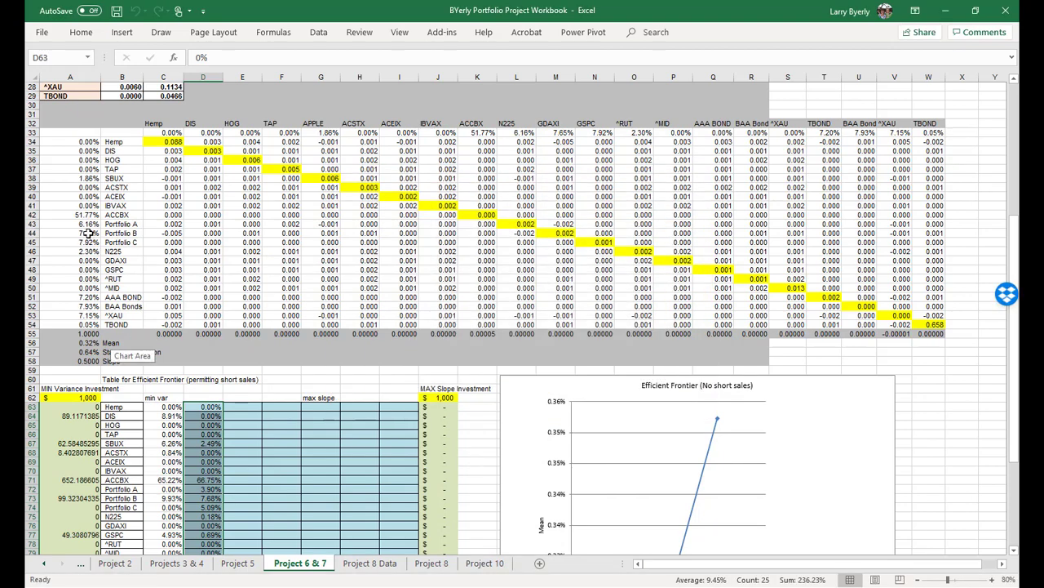
Copy the solved weights and statistics in A34:A58 and paste them as values only into the table column starting at E63
left_click(75, 145)
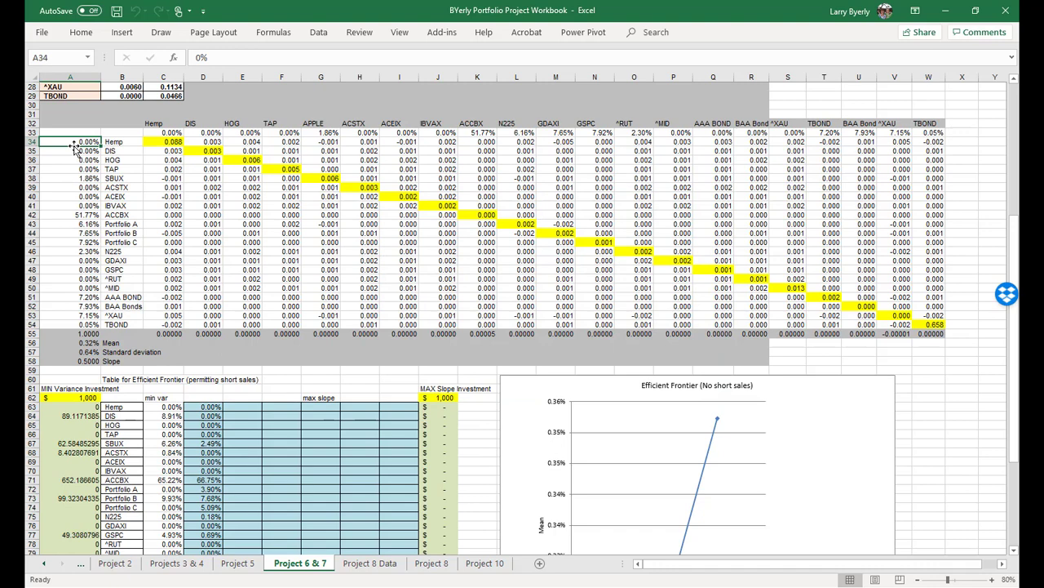
key("shift+Down")
key("shift+Down")
key("shift+Down")
key("shift+Down")
key("shift+Down")
key("shift+Down")
key("shift+Down")
key("shift+Down")
key("shift+Down")
key("shift+Down")
key("shift+Down")
key("shift+Down")
key("shift+Down")
key("shift+Down")
key("shift+Down")
key("shift+Down")
key("shift+Down")
key("shift+Down")
key("shift+Down")
key("shift+Down")
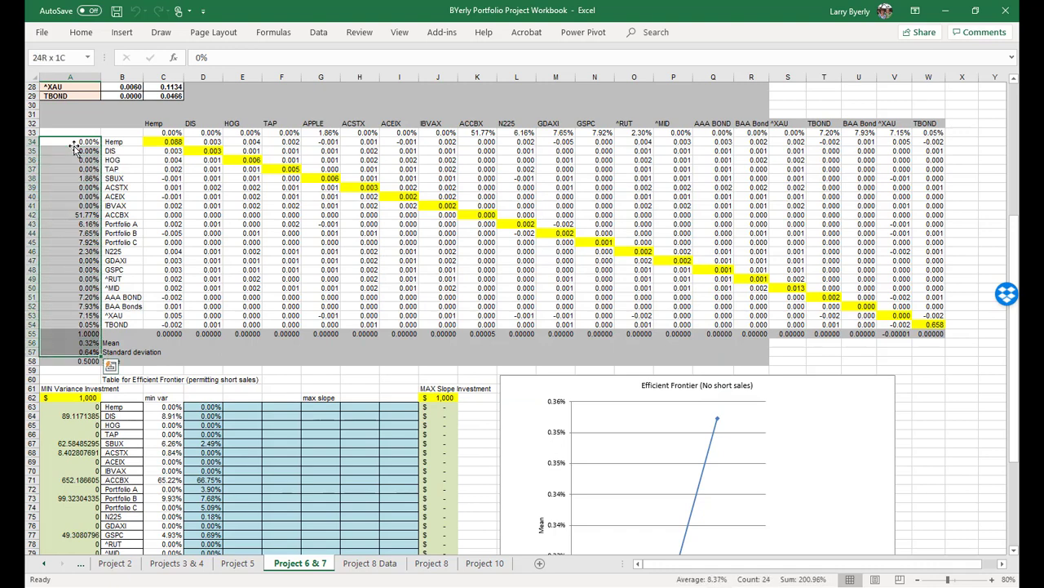
key("shift+Down")
key("ctrl+c")
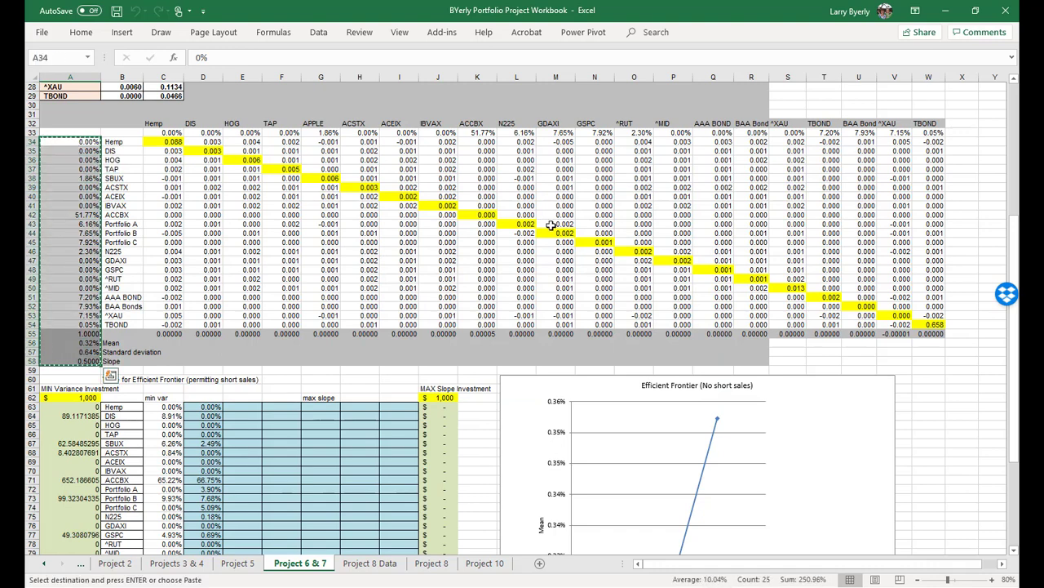
left_click(254, 415)
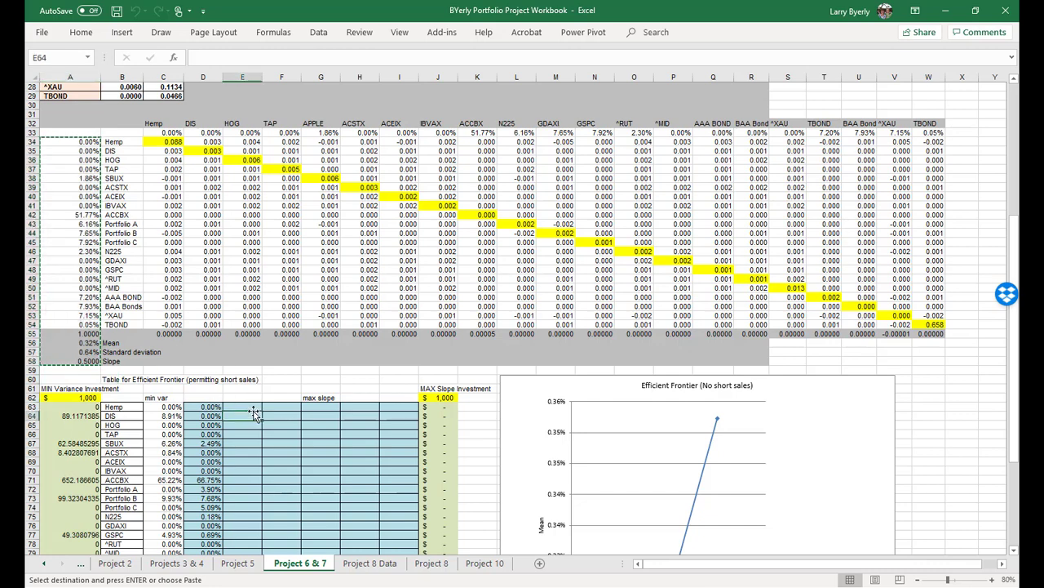
right_click(249, 406)
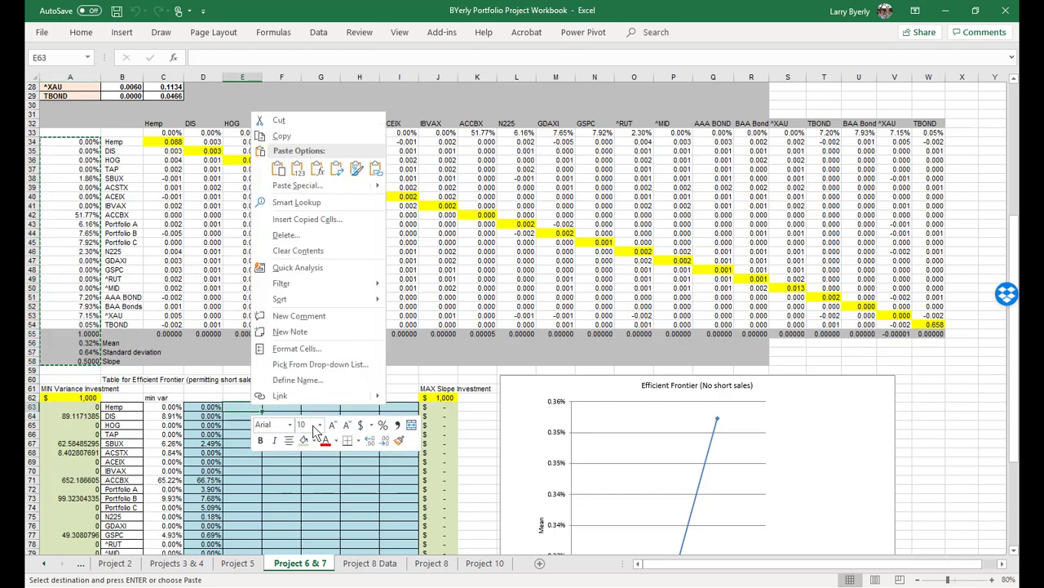
key("Escape")
right_click(249, 406)
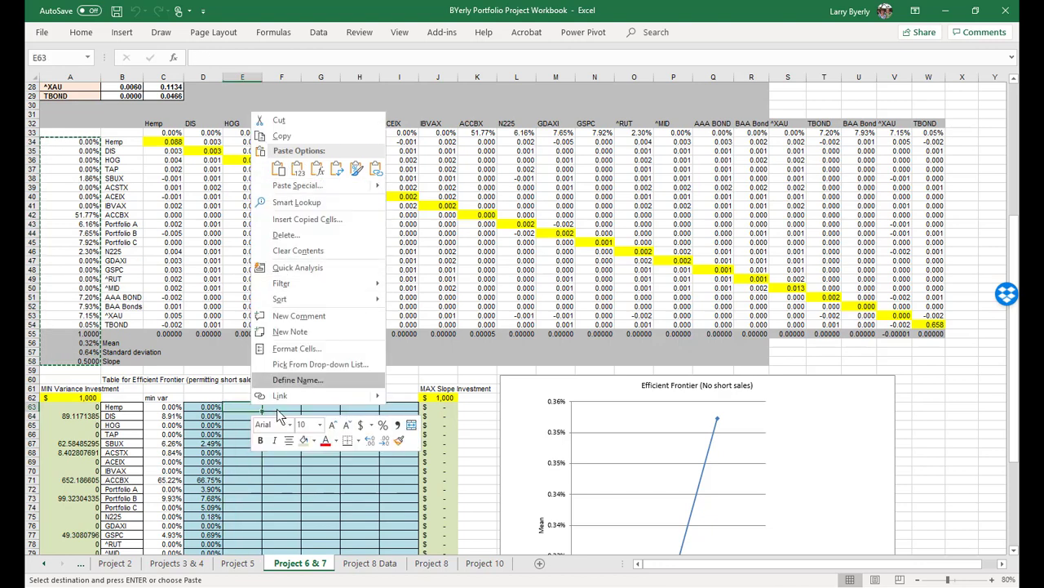
left_click(306, 185)
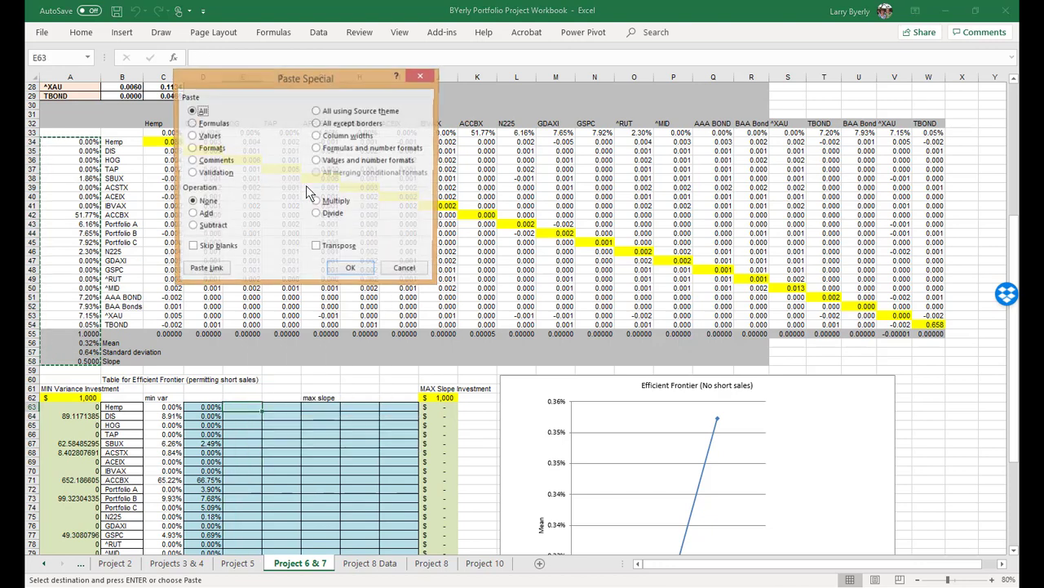
left_click(192, 137)
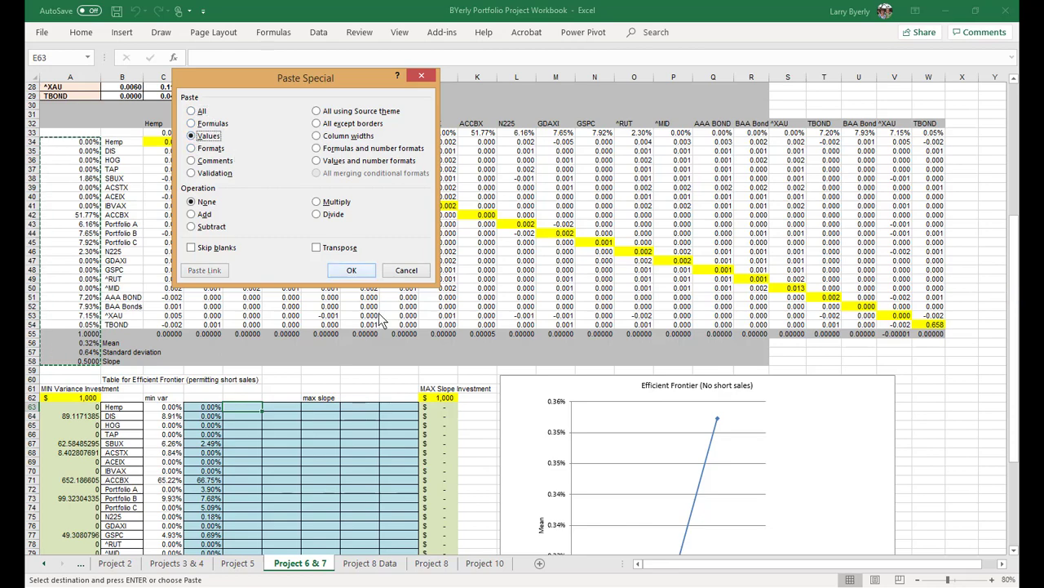
left_click(351, 271)
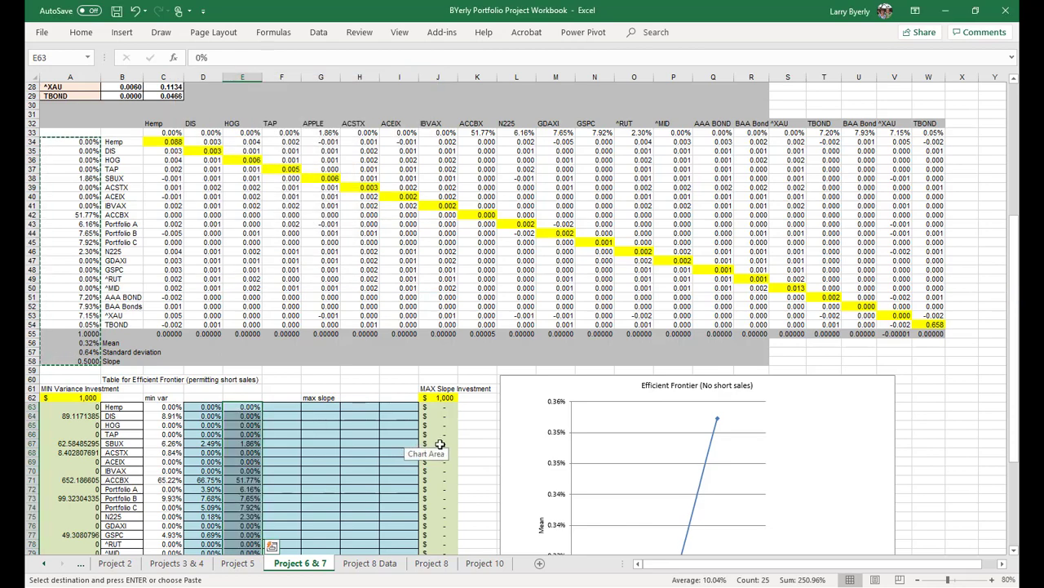
scroll(491, 511, "down", 3)
scroll(491, 511, "down", 1)
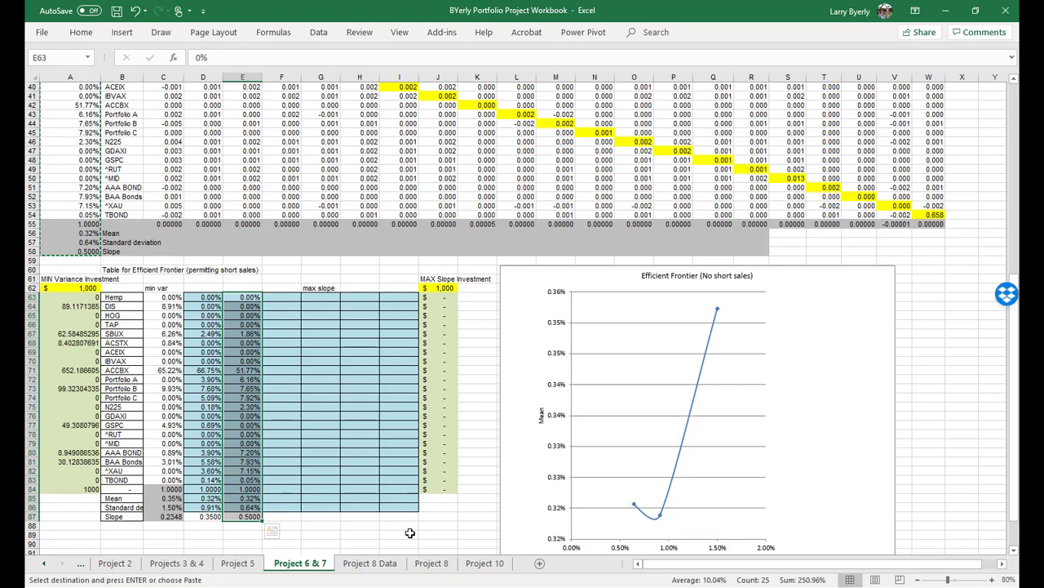
left_click(379, 526)
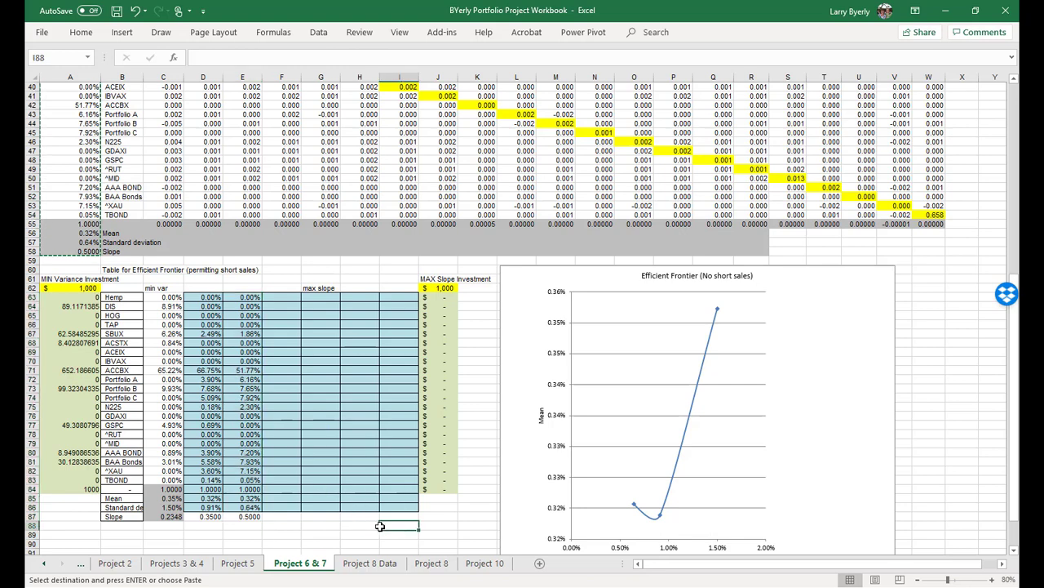
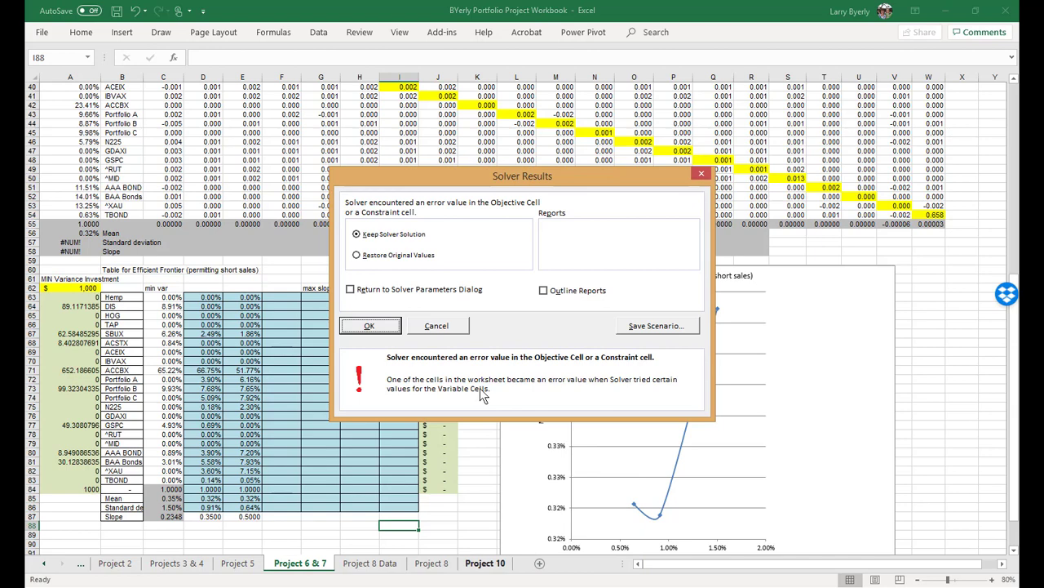
Discard the current Solver result, rerun Solver on the slope in A58 with a target value of 0.75, and keep the solution
left_click(437, 326)
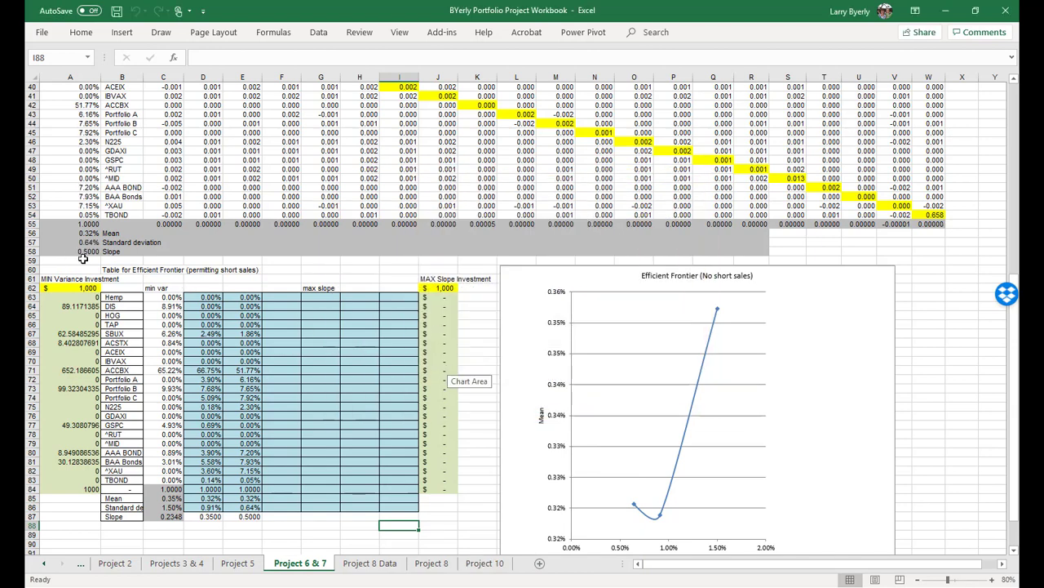
left_click(323, 30)
left_click(903, 62)
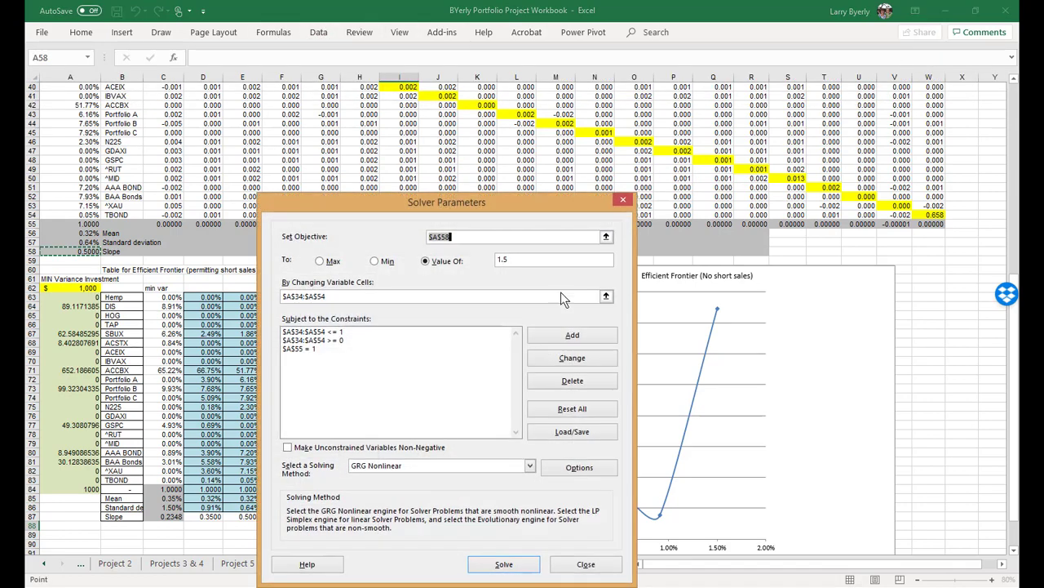
left_click(510, 258)
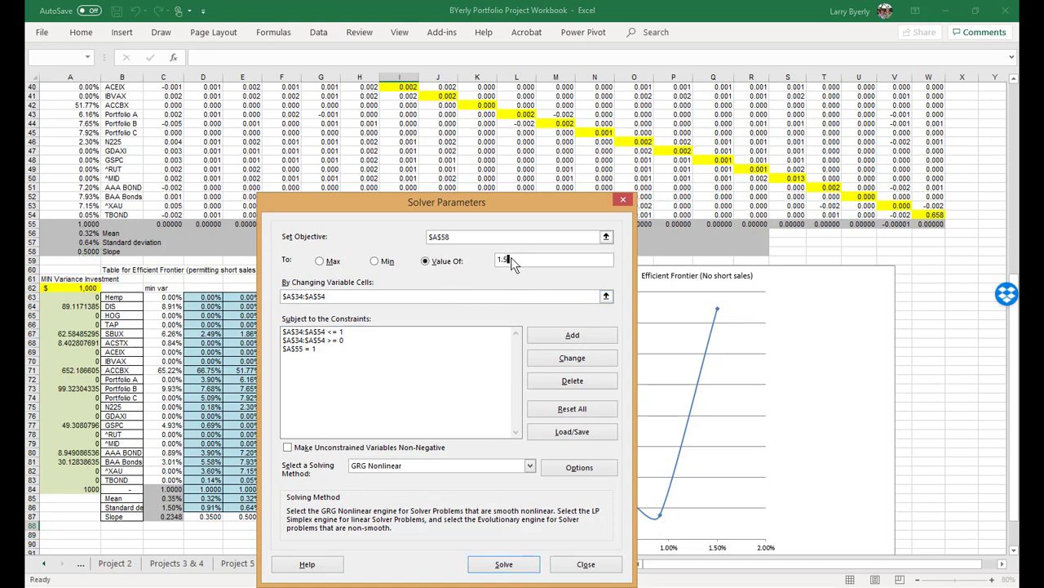
key("BackSpace")
key("BackSpace")
key("BackSpace")
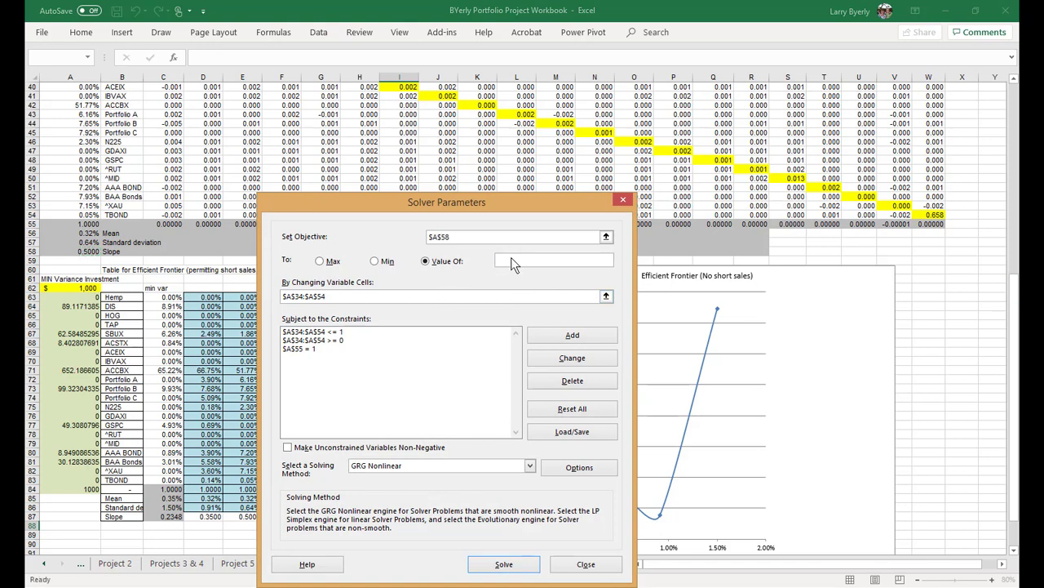
type(".75")
left_click(505, 565)
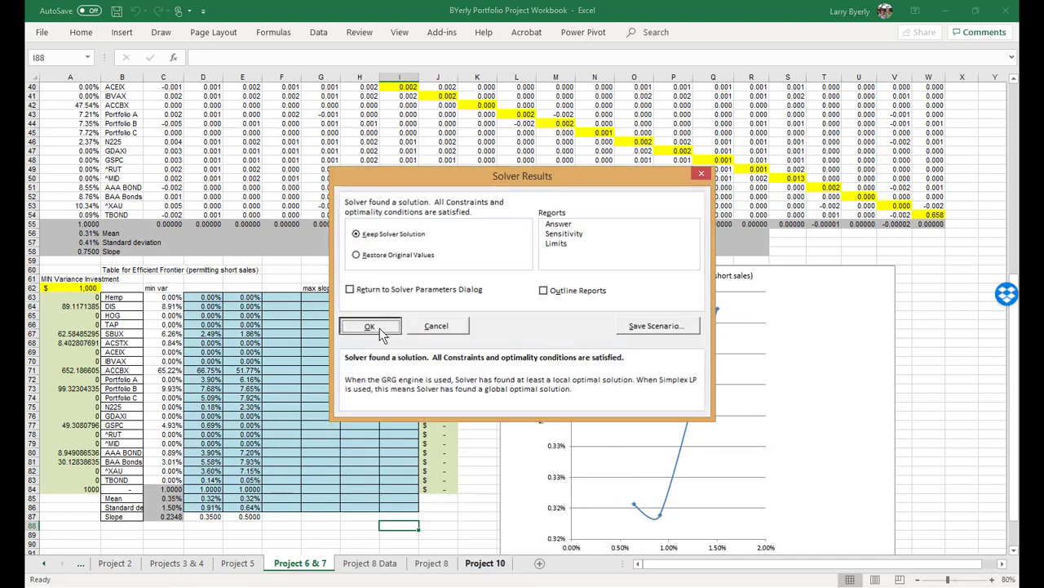
left_click(369, 325)
Copy the solved weights and statistics in A34:A58 and paste them as values only into the table column starting at F63
scroll(114, 390, "up", 1)
scroll(114, 390, "up", 2)
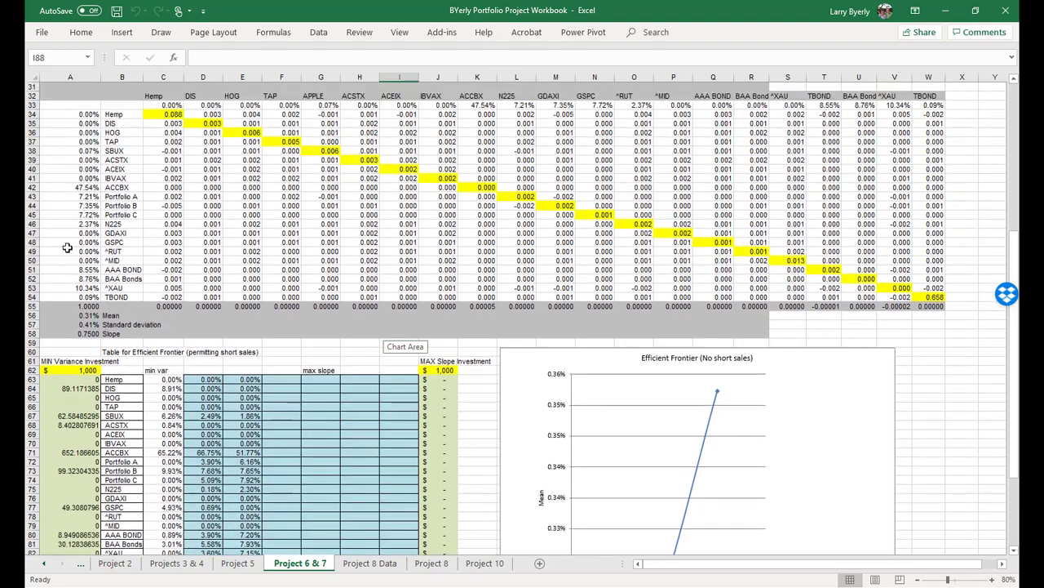
left_click(82, 117)
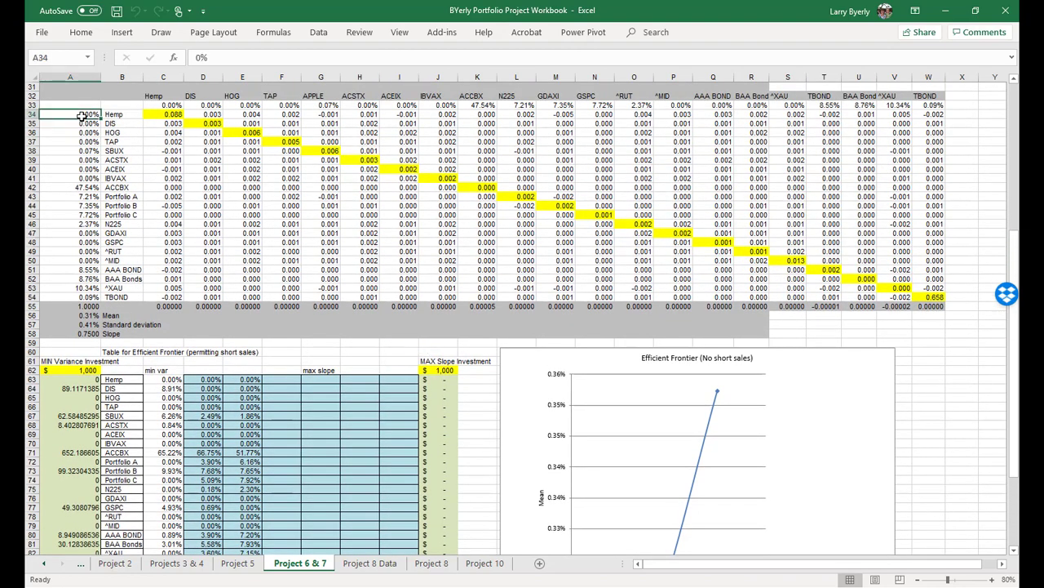
key("shift+Down")
key("shift+Down")
key("shift+Down")
key("shift+Down")
key("shift+Down")
key("shift+Down")
key("shift+Down")
key("shift+Down")
key("shift+Down")
key("shift+Down")
key("shift+Down")
key("shift+Down")
key("shift+Down")
key("shift+Down")
key("shift+Down")
key("shift+Down")
key("shift+Down")
key("shift+Down")
key("shift+Down")
key("shift+Down")
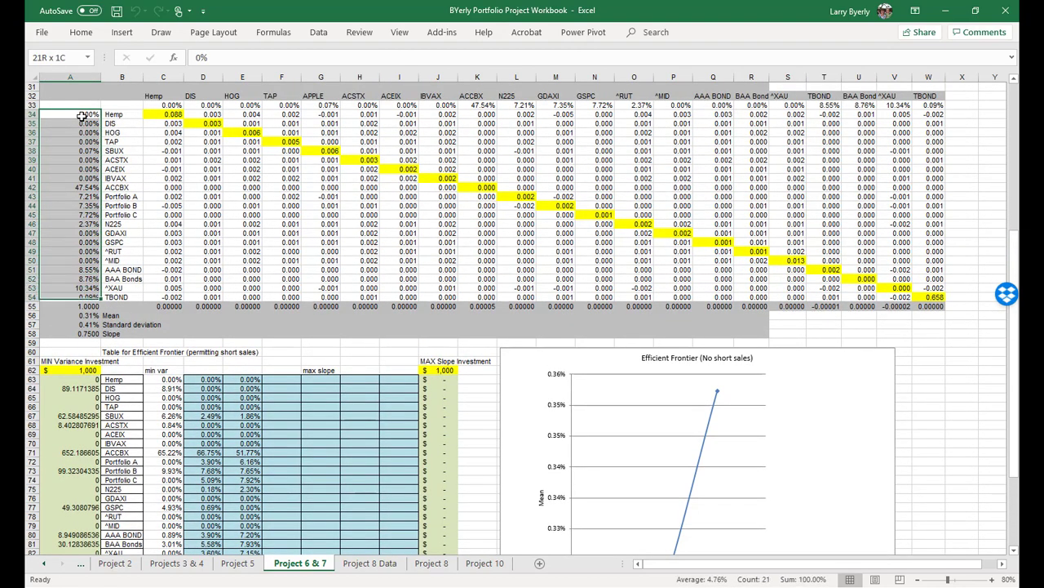
key("shift+Down")
key("shift+Down")
key("shift+Down")
key("shift+Down")
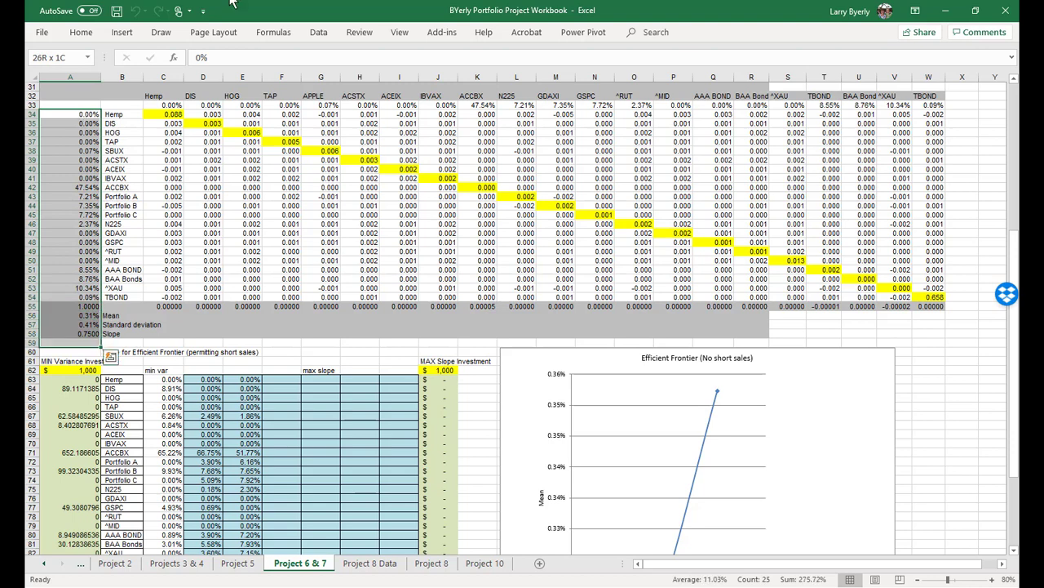
key("shift+Up")
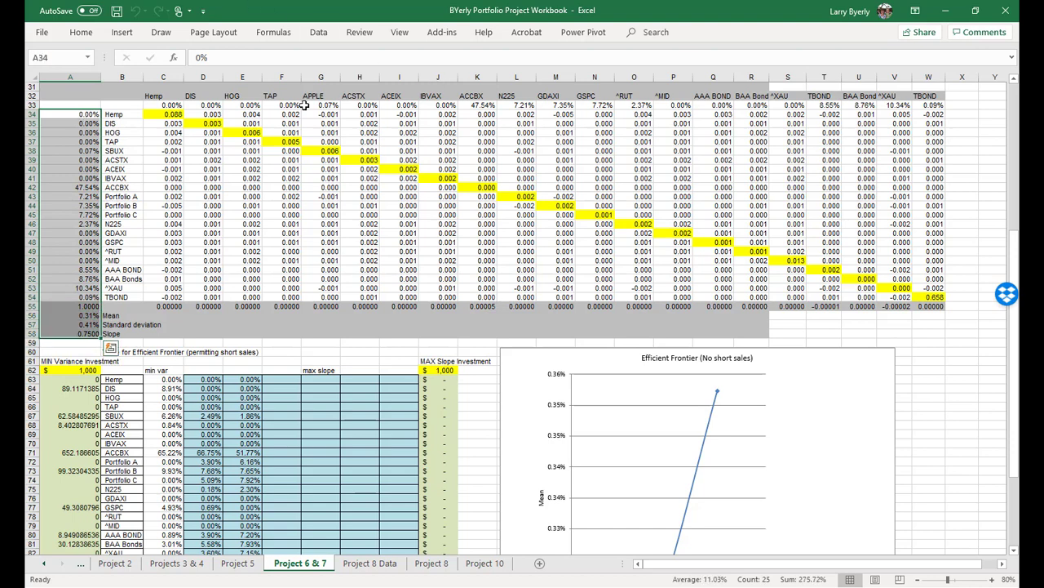
right_click(65, 204)
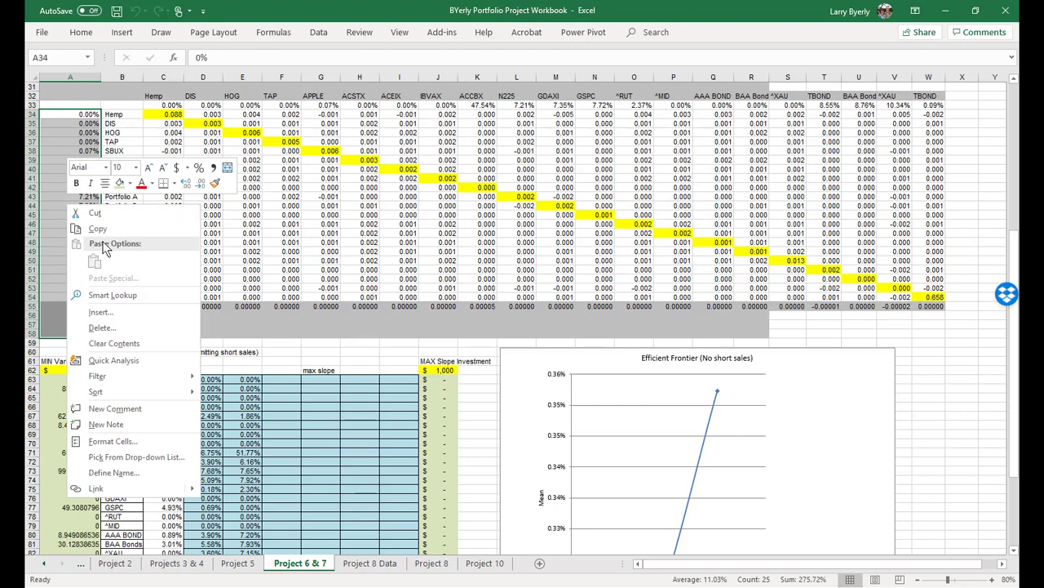
left_click(98, 229)
left_click(288, 379)
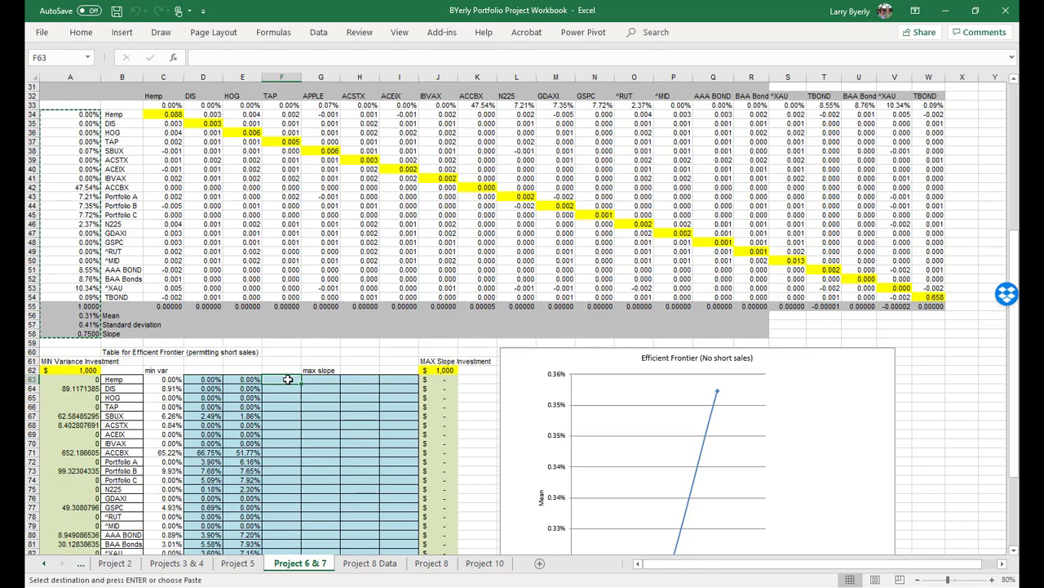
right_click(288, 379)
left_click(355, 166)
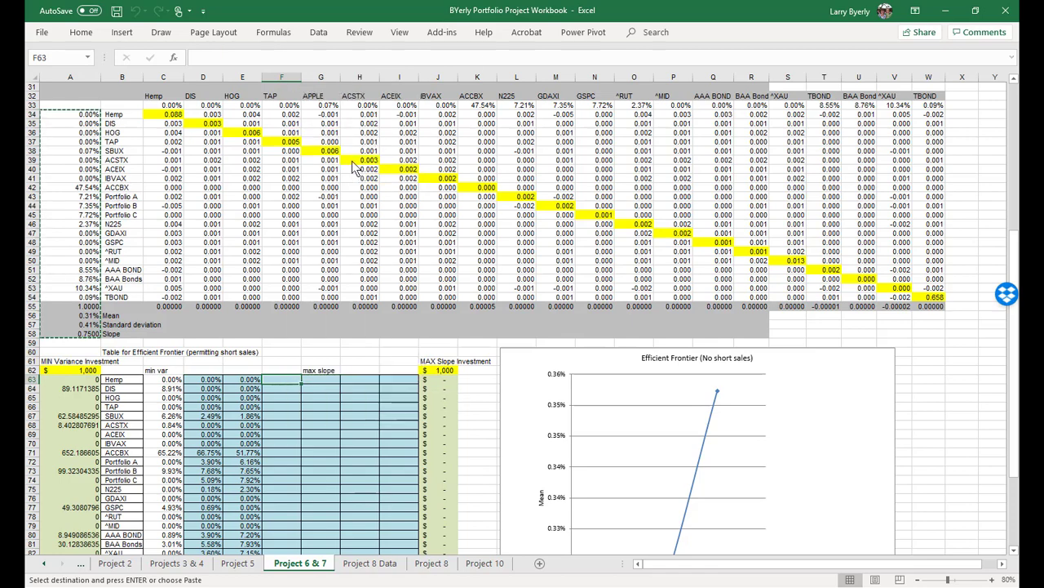
left_click(249, 124)
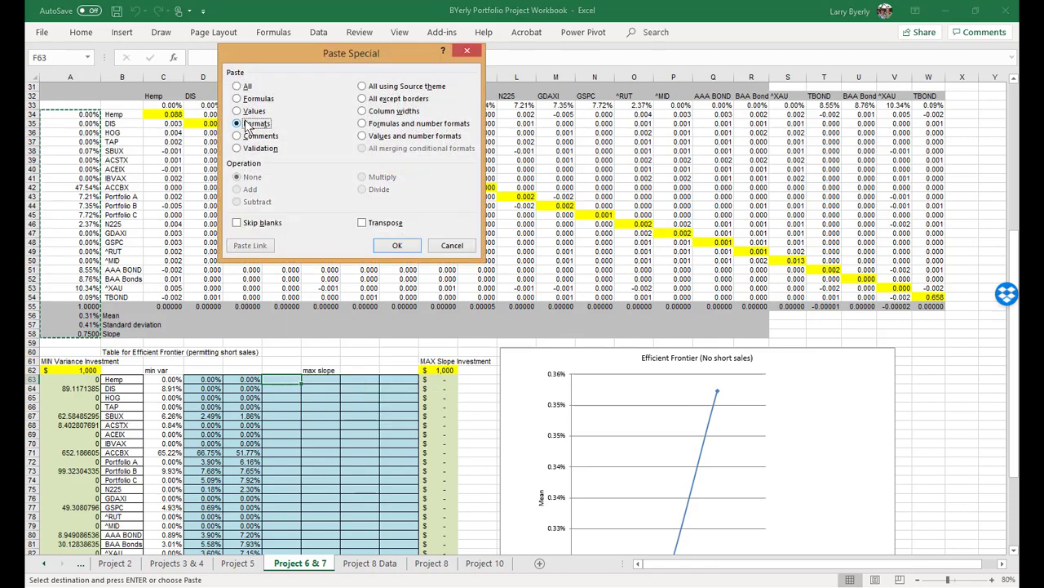
left_click(245, 111)
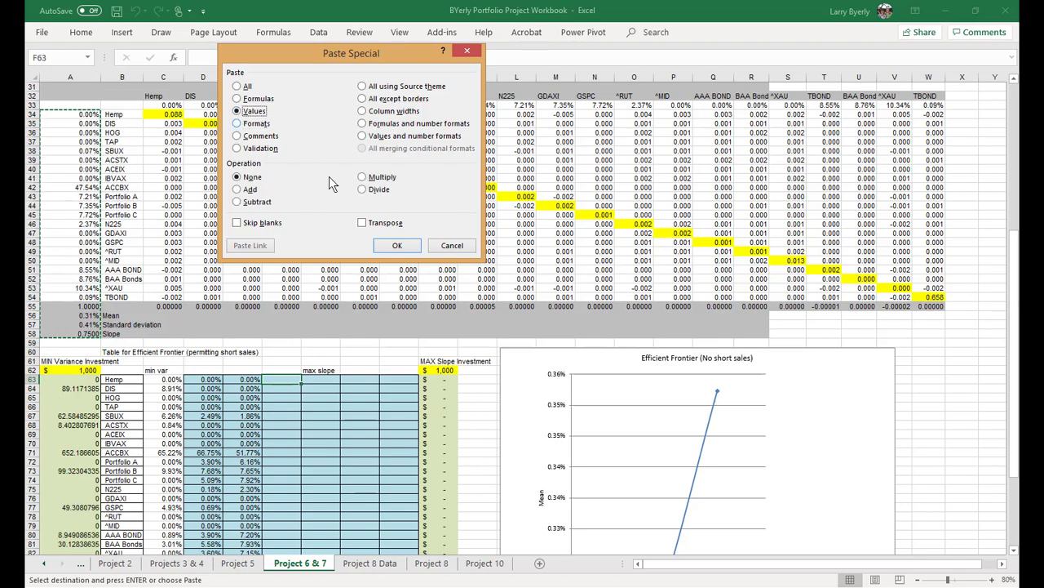
left_click(397, 246)
scroll(491, 395, "down", 10)
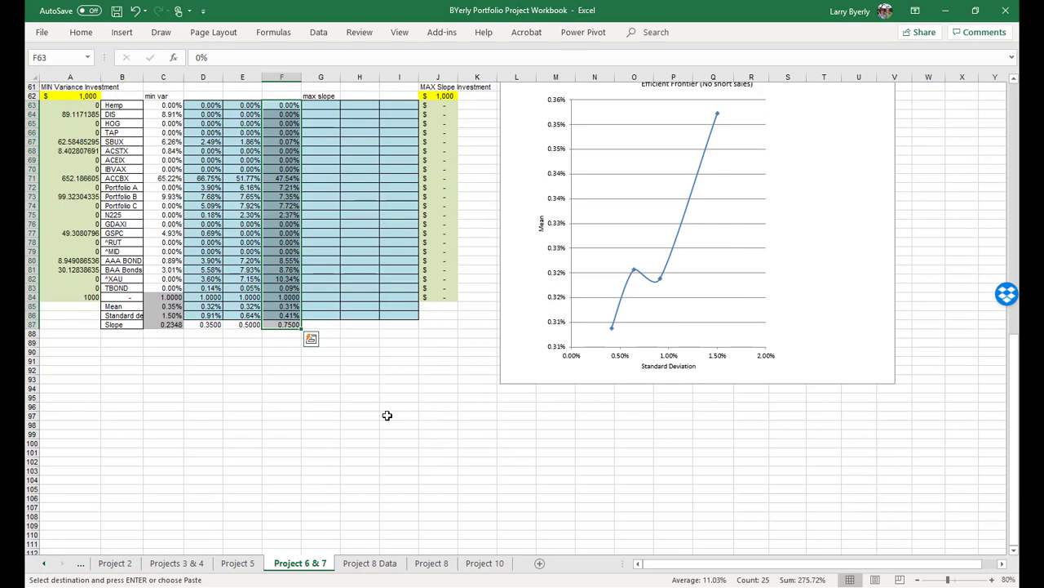
scroll(387, 415, "up", 2)
left_click(466, 436)
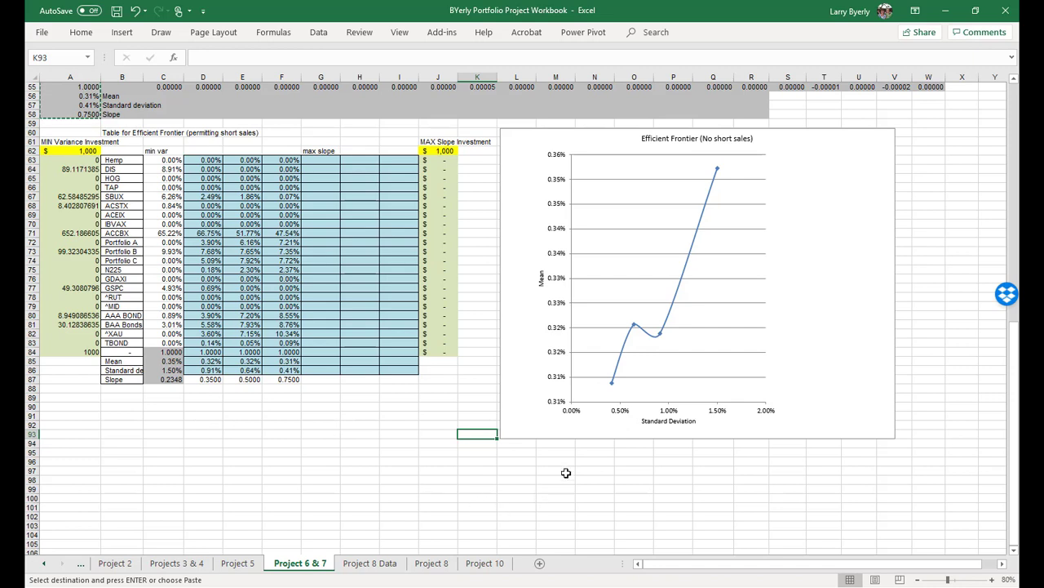
Try Solver on the slope in A58 with a target value of 1.0, and restore the original values
left_click(288, 372)
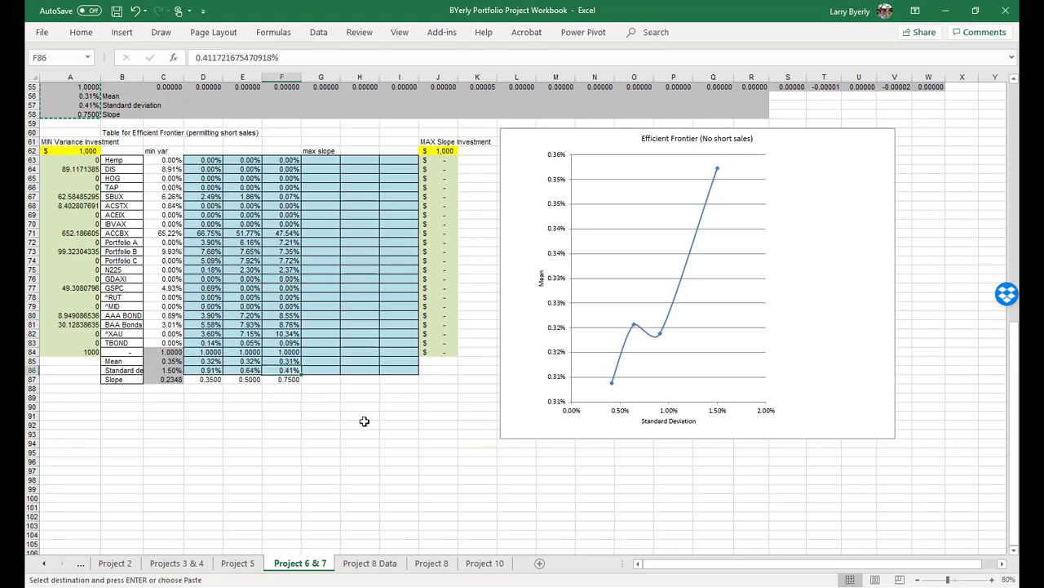
scroll(387, 426, "up", 5)
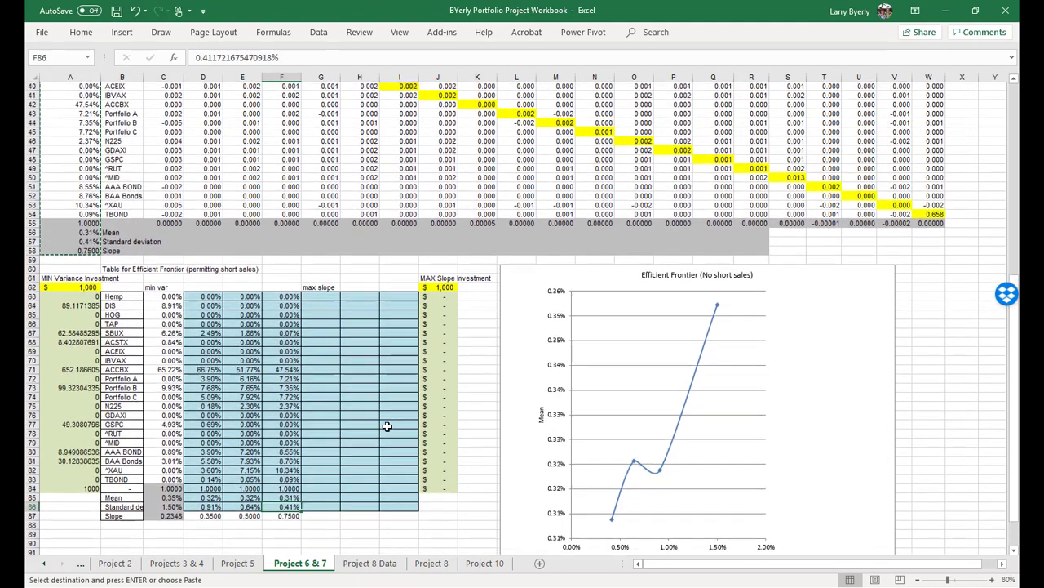
scroll(387, 426, "down", 3)
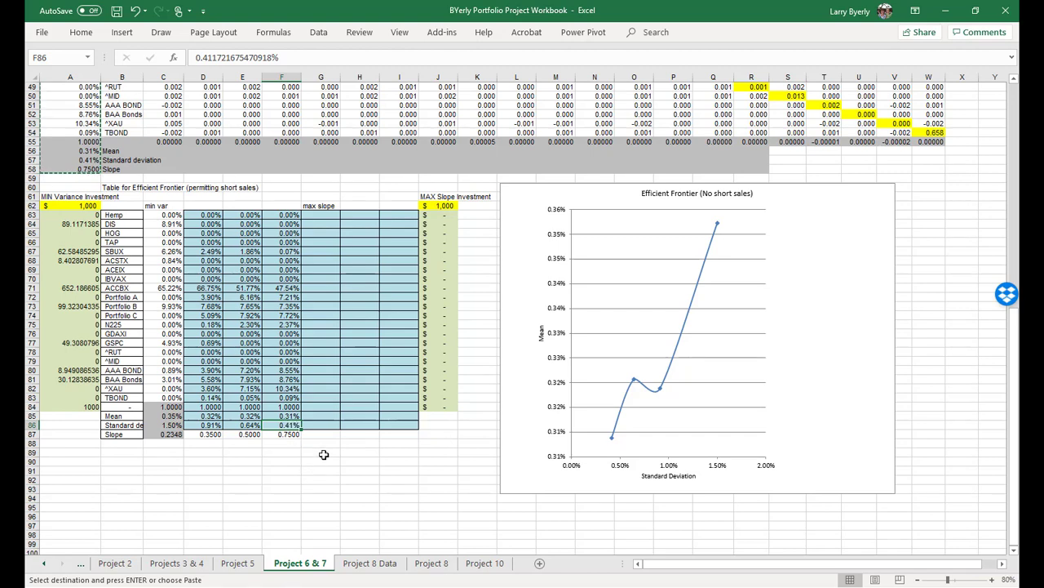
left_click(319, 32)
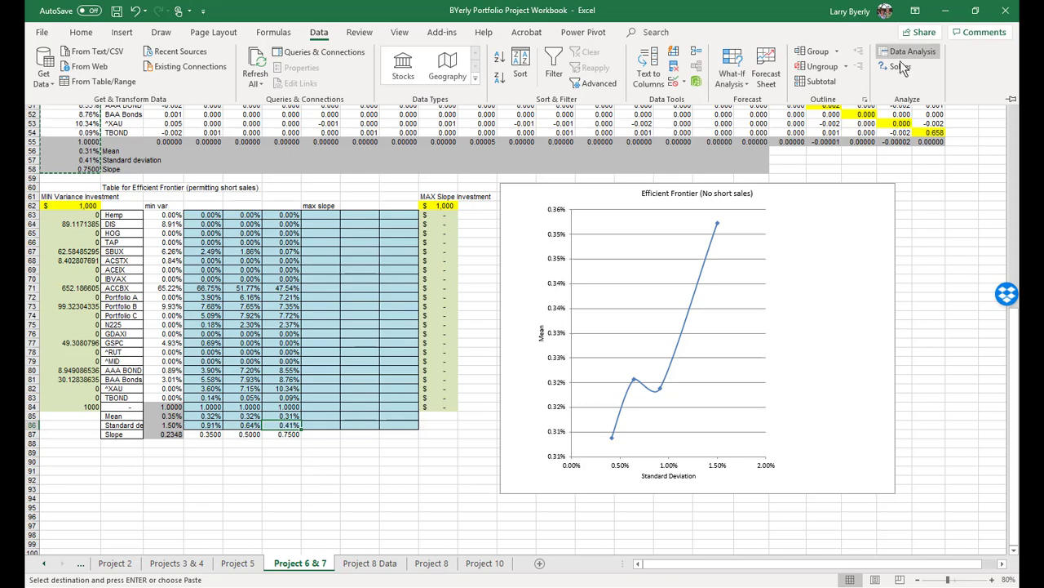
left_click(901, 61)
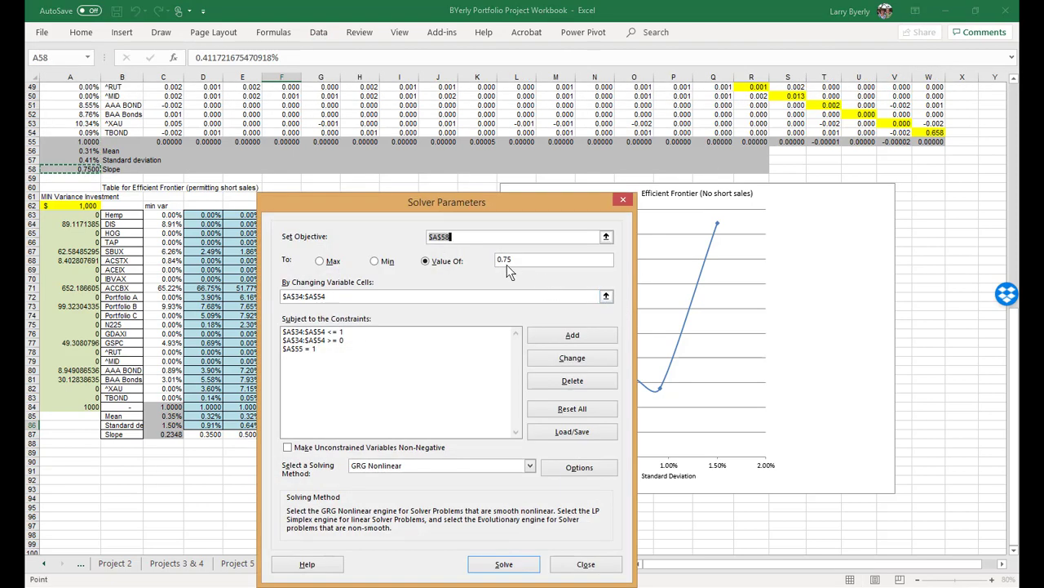
left_click(497, 261)
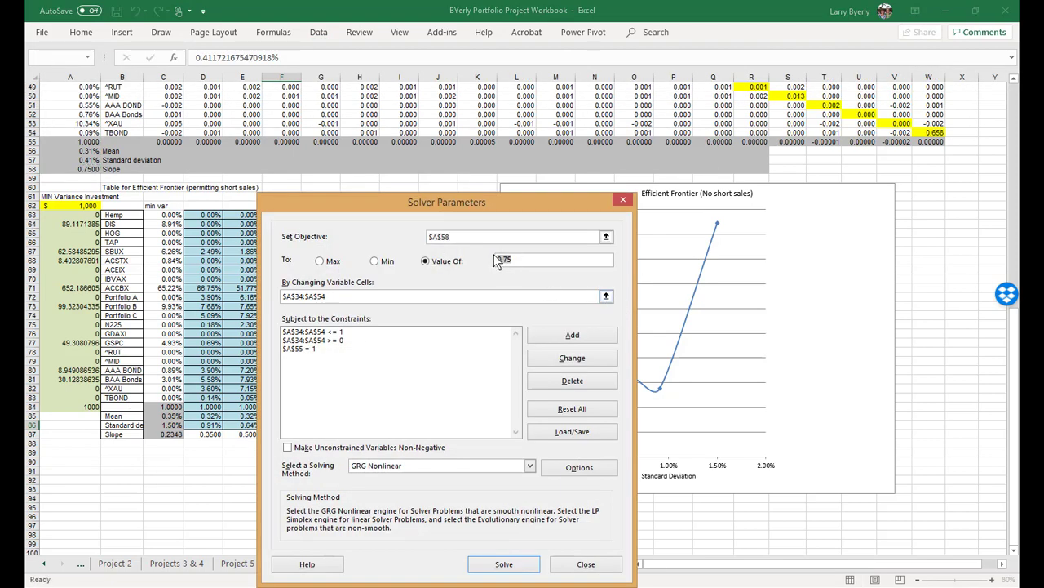
type("1.0")
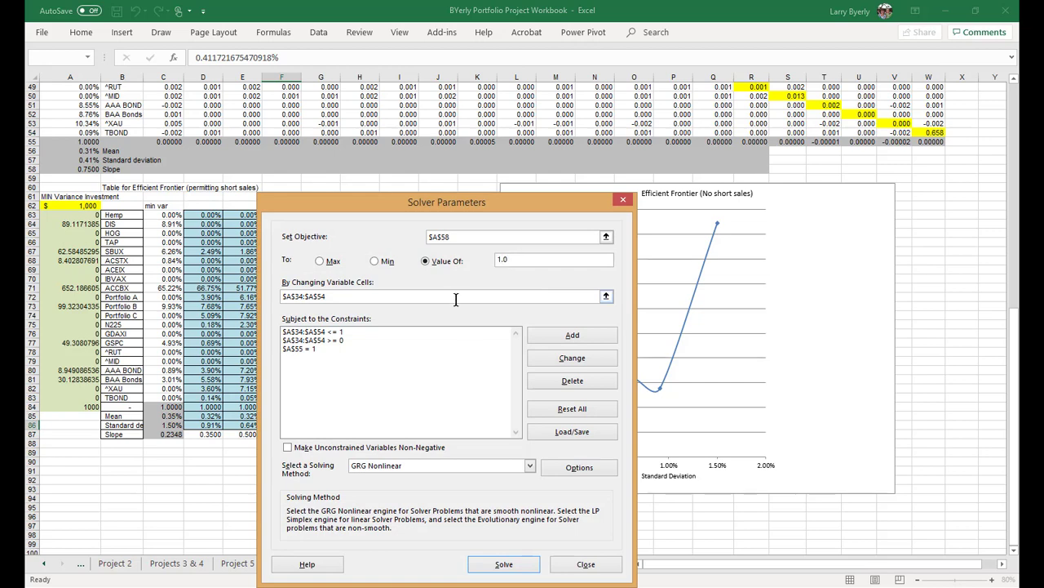
left_click(507, 562)
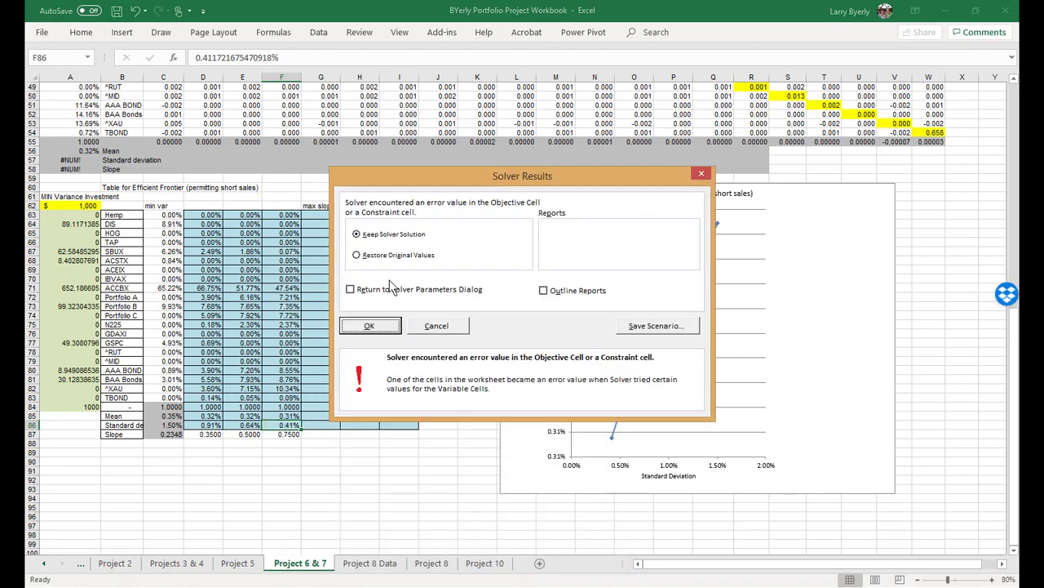
left_click(356, 255)
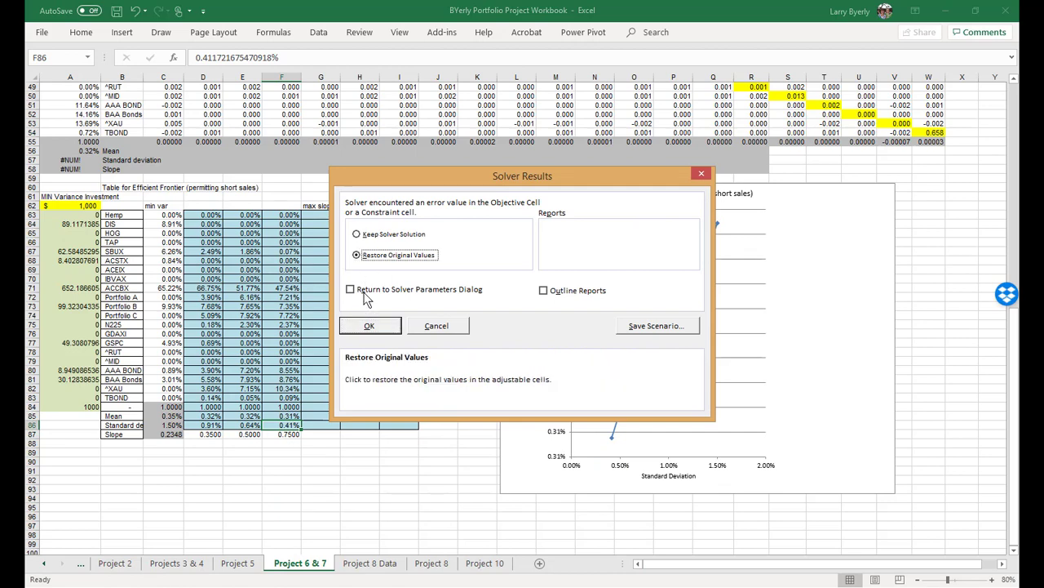
left_click(383, 325)
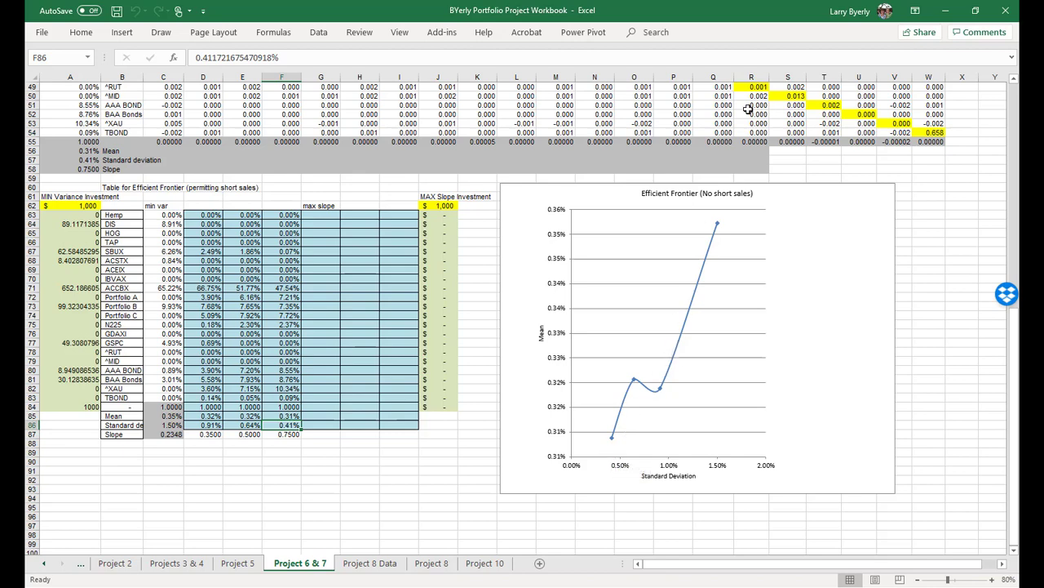
Switch to File Explorer, open BUA350 project 5- 7 workbook from the projects folder, and examine its efficient frontier table and chart
mouse_move(653, 398)
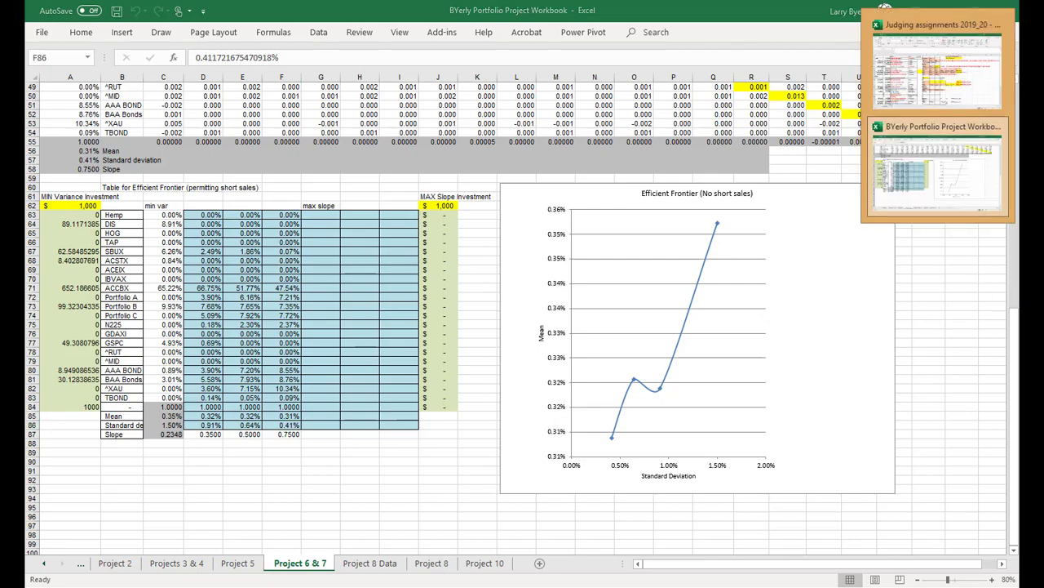
left_click(1041, 130)
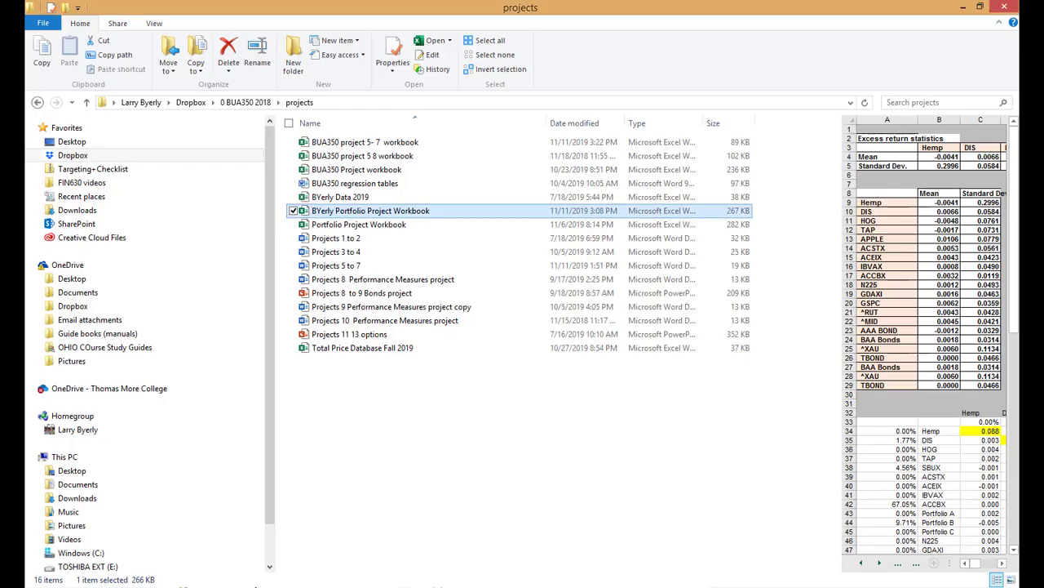
left_click(377, 144)
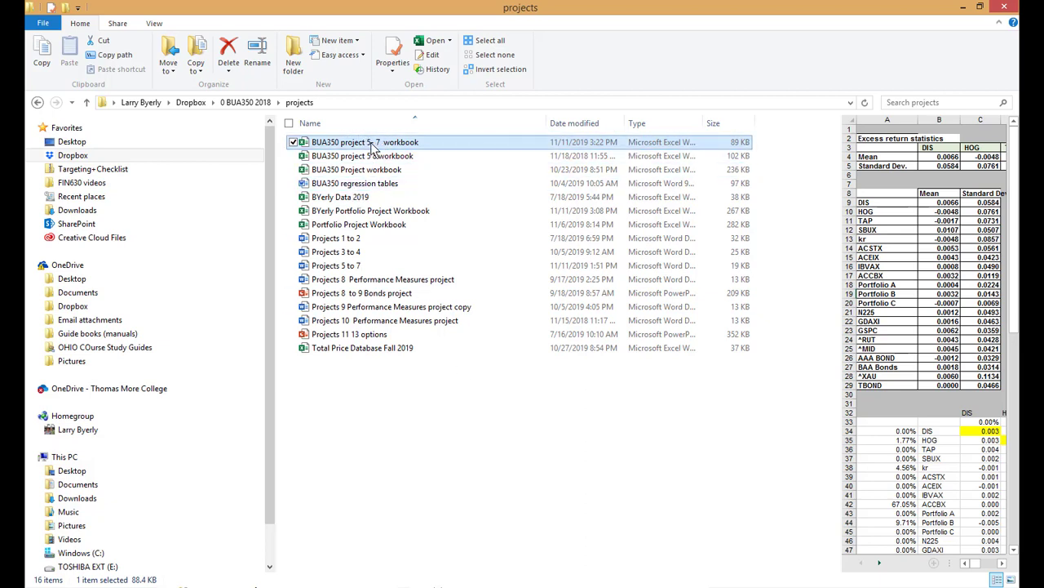
double_click(372, 146)
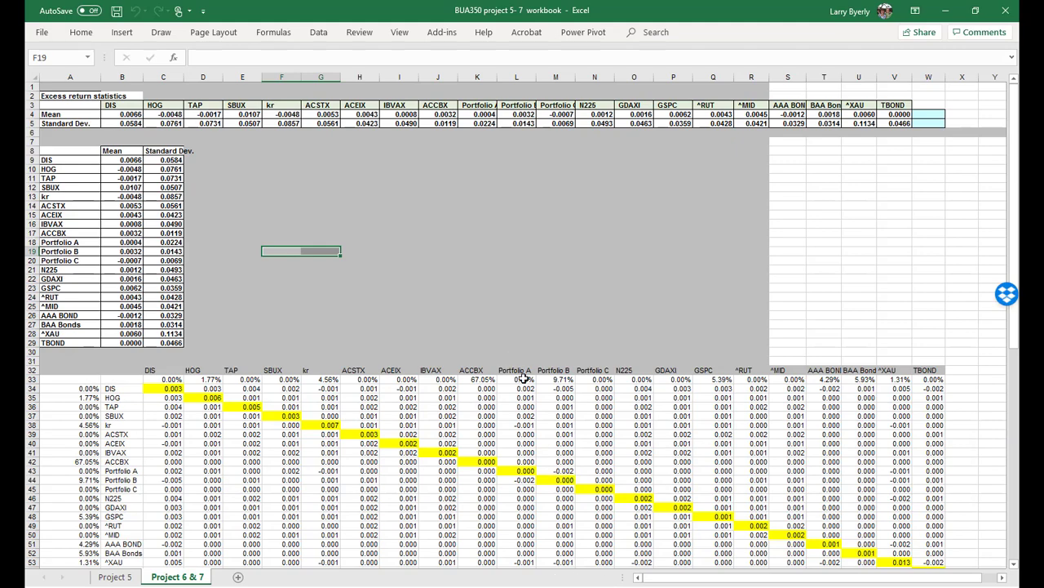
scroll(523, 378, "down", 14)
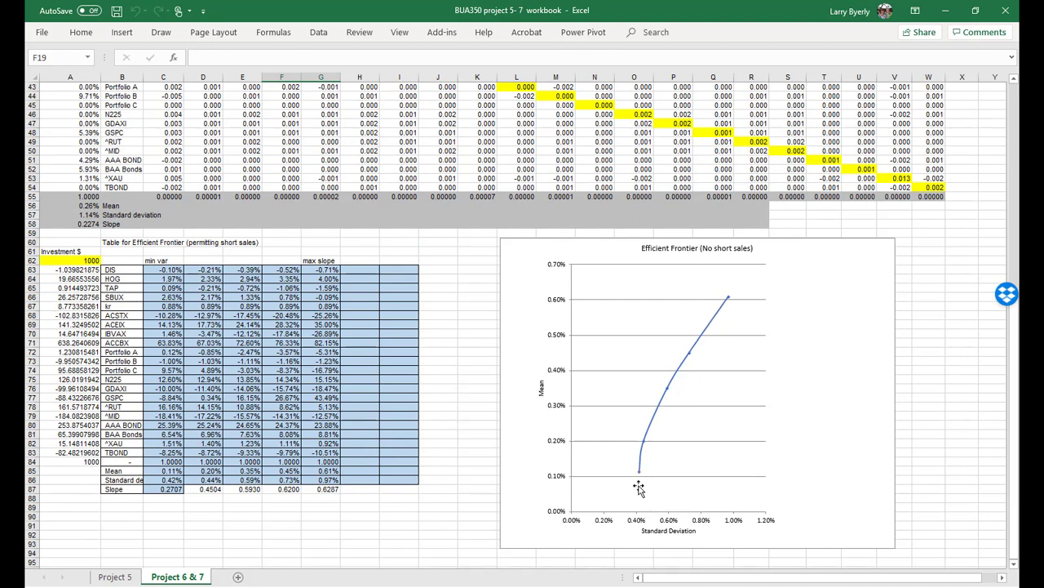
mouse_move(718, 323)
scroll(451, 512, "up", 1)
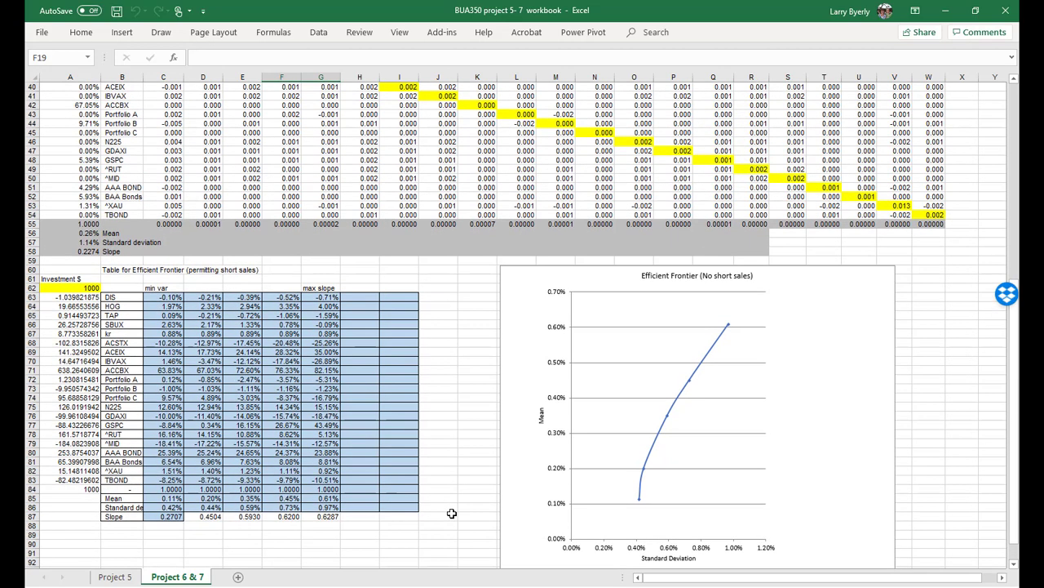
scroll(451, 512, "down", 1)
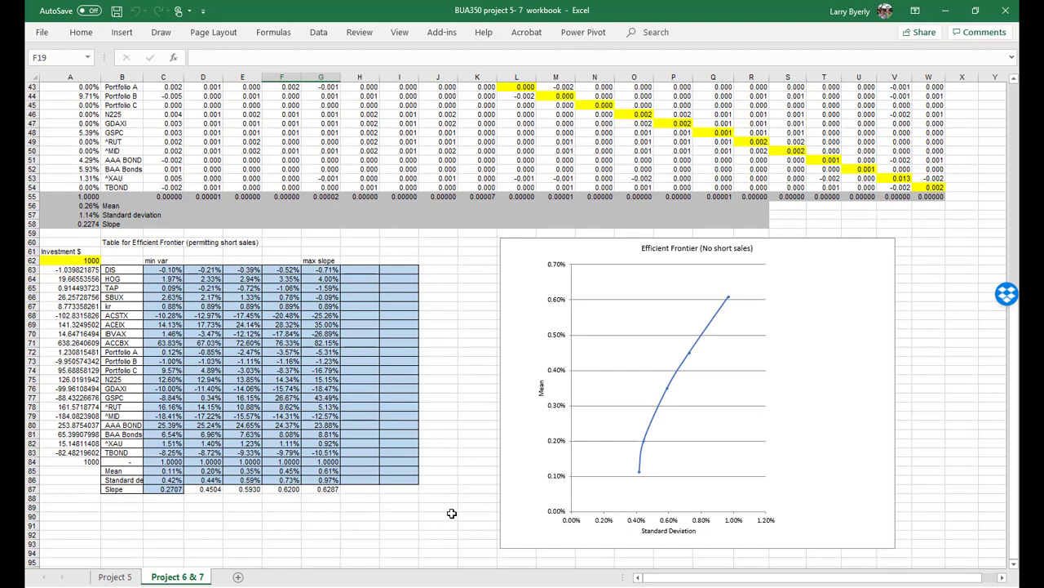
scroll(453, 513, "up", 1)
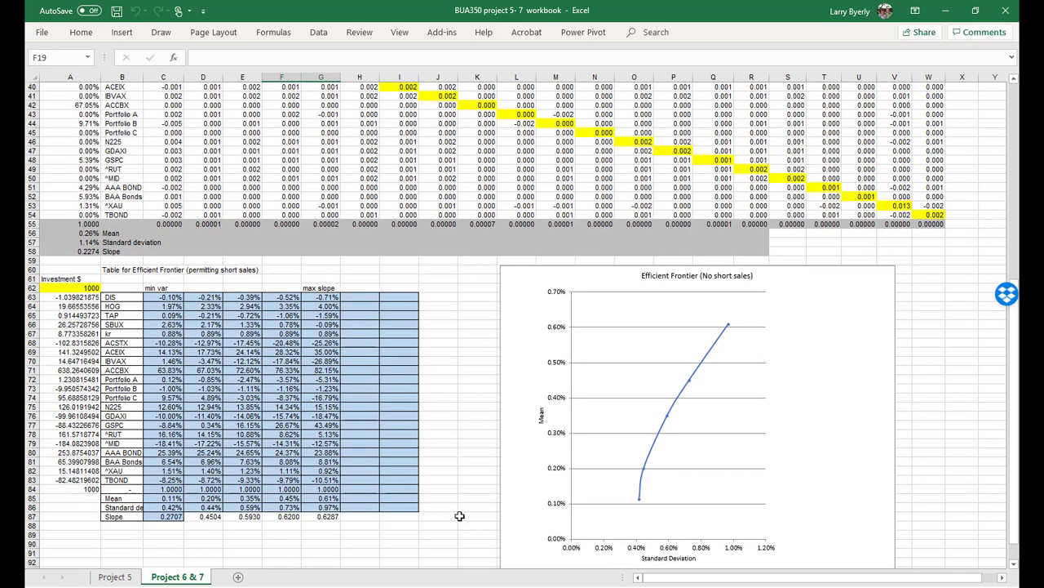
Open Solver in the example workbook and change the mean constraint on A56 to equal 0.01
left_click(89, 235)
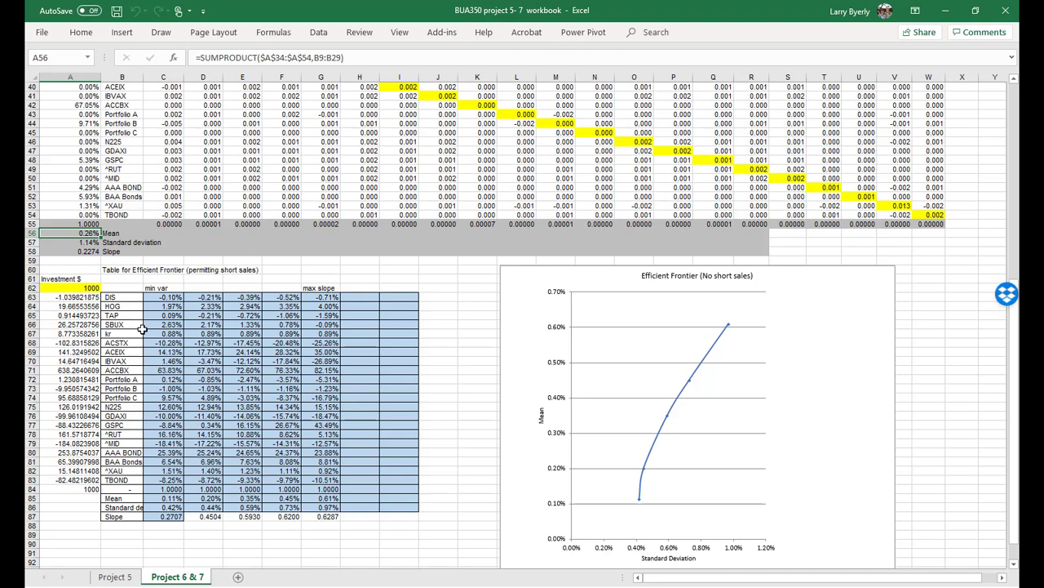
left_click(320, 33)
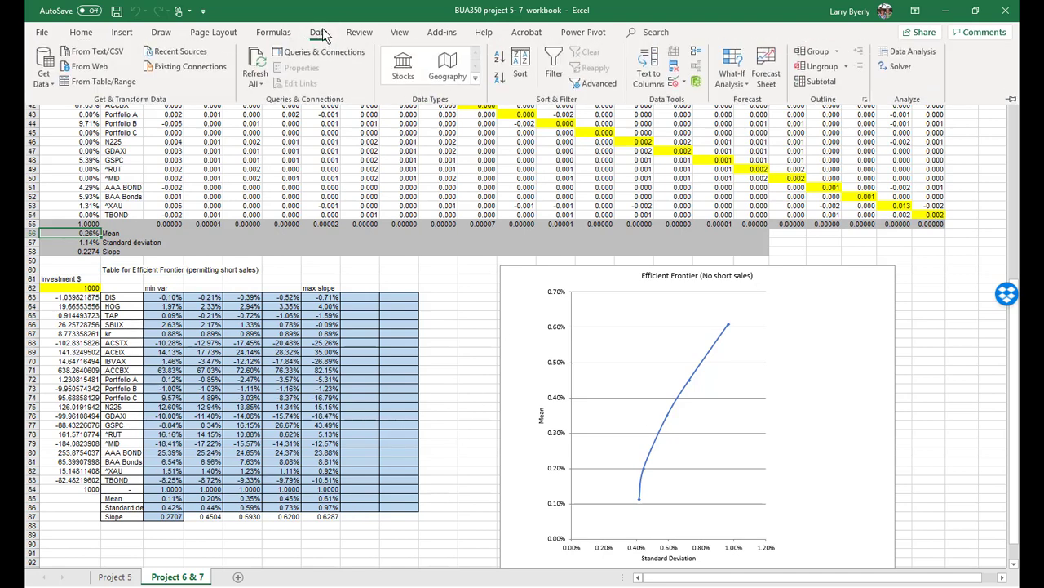
left_click(898, 68)
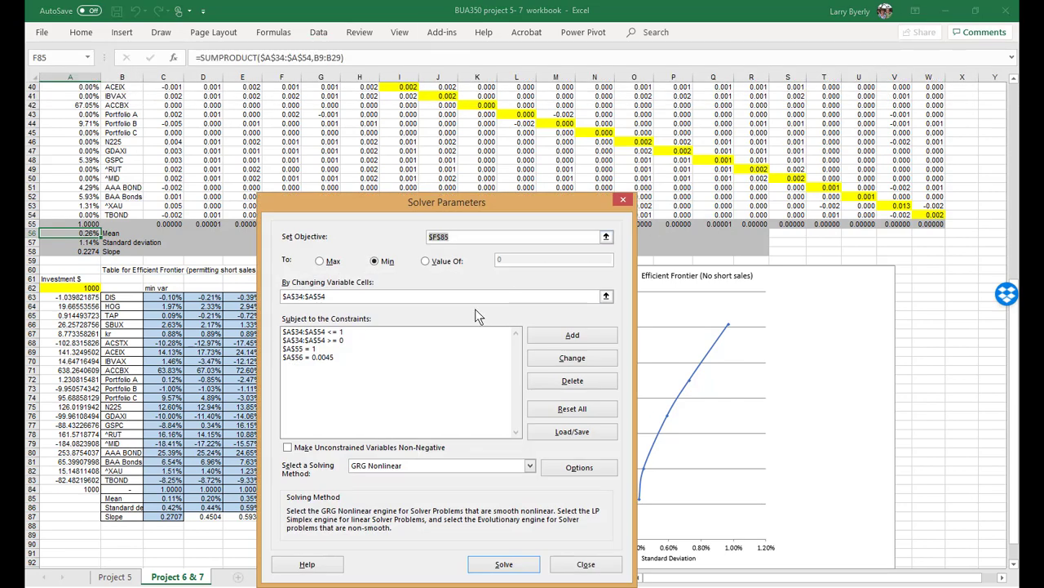
left_click(318, 357)
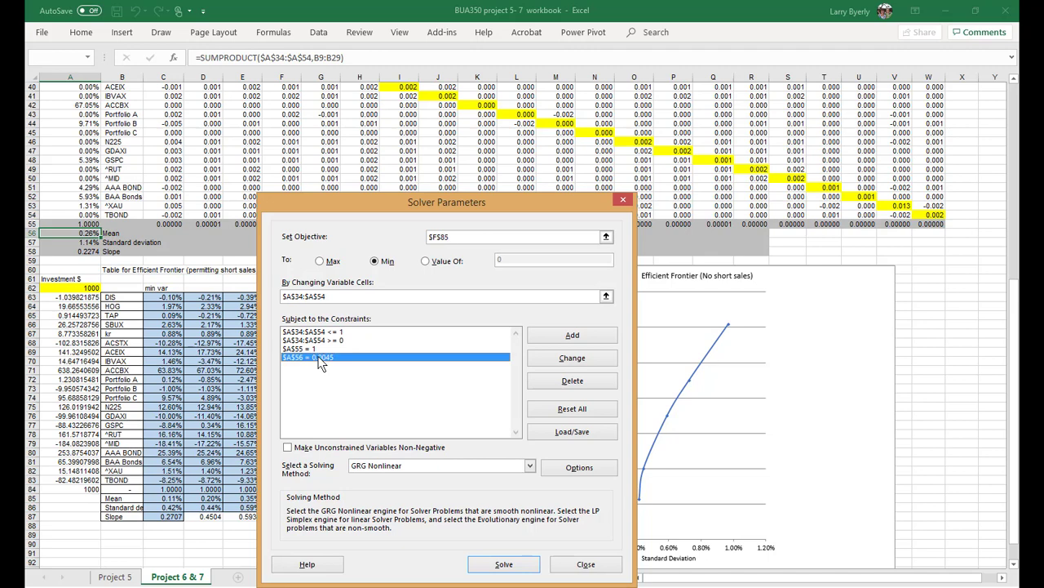
left_click(572, 362)
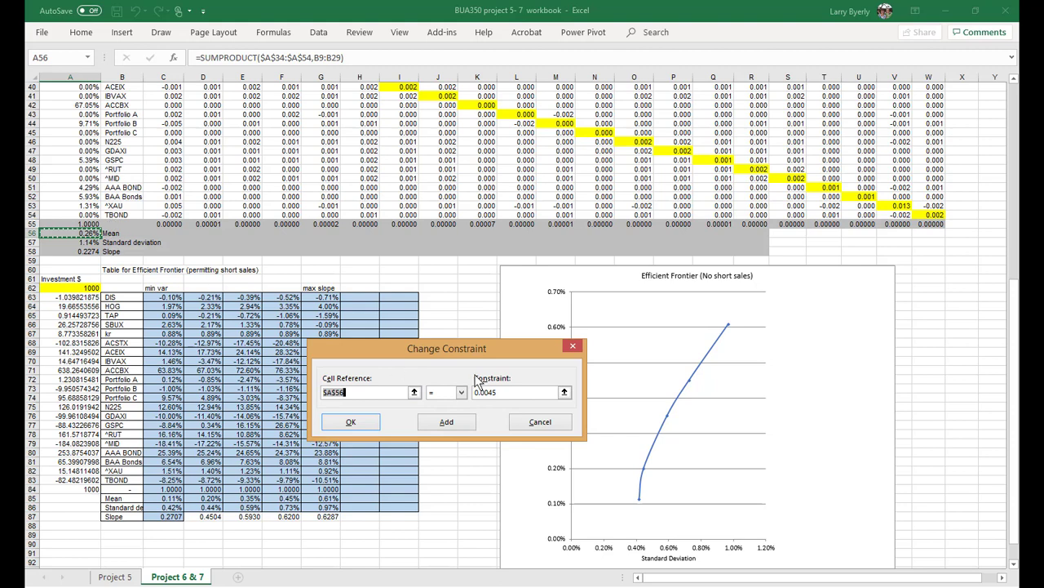
left_click(504, 393)
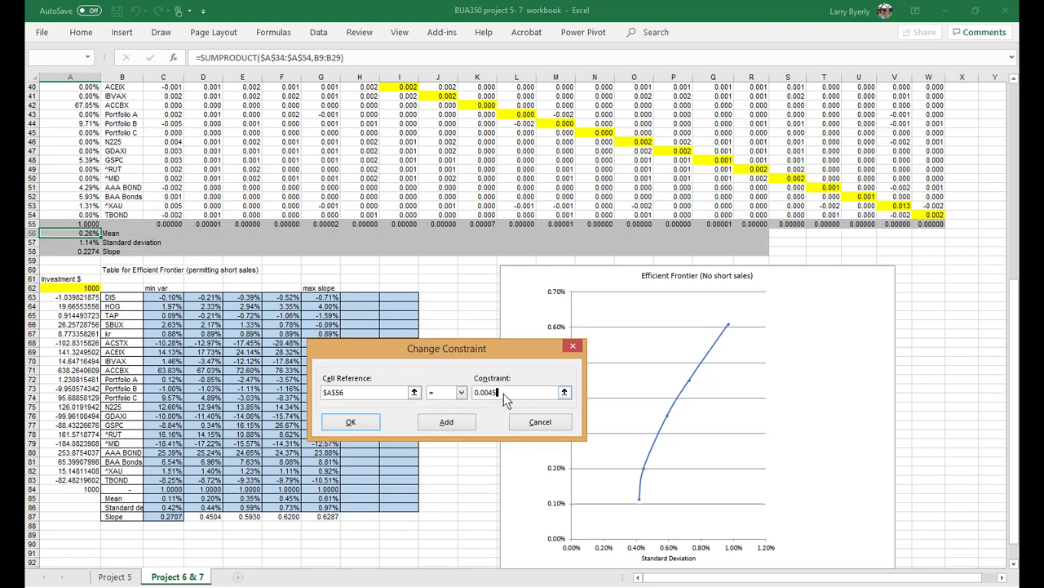
key("BackSpace")
key("BackSpace")
left_click(359, 422)
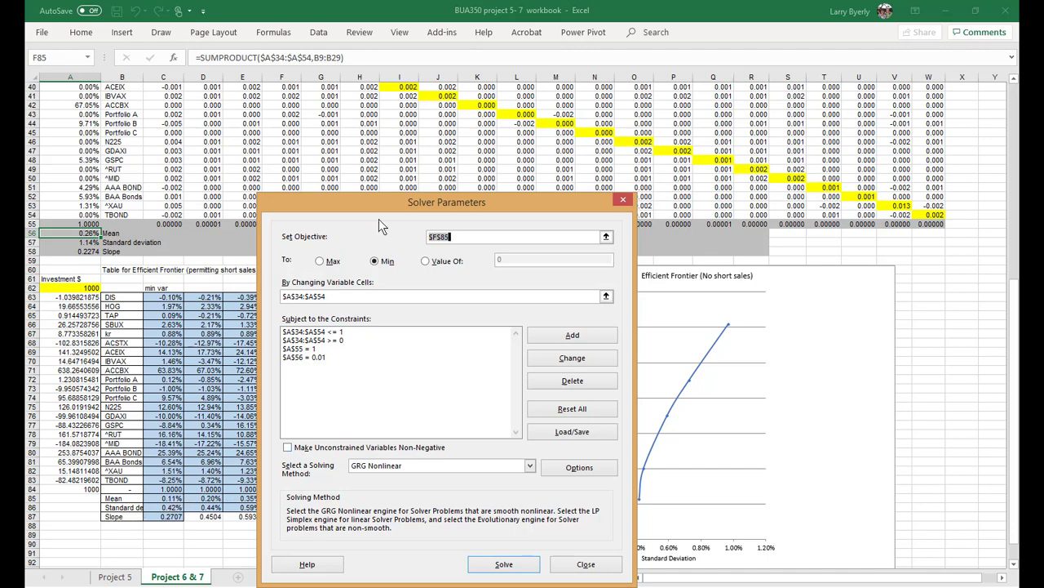
Set the Solver objective to minimize the standard deviation in A57, solve, and keep the Solver solution back in the main portfolio project workbook
left_click_drag(367, 207, 455, 218)
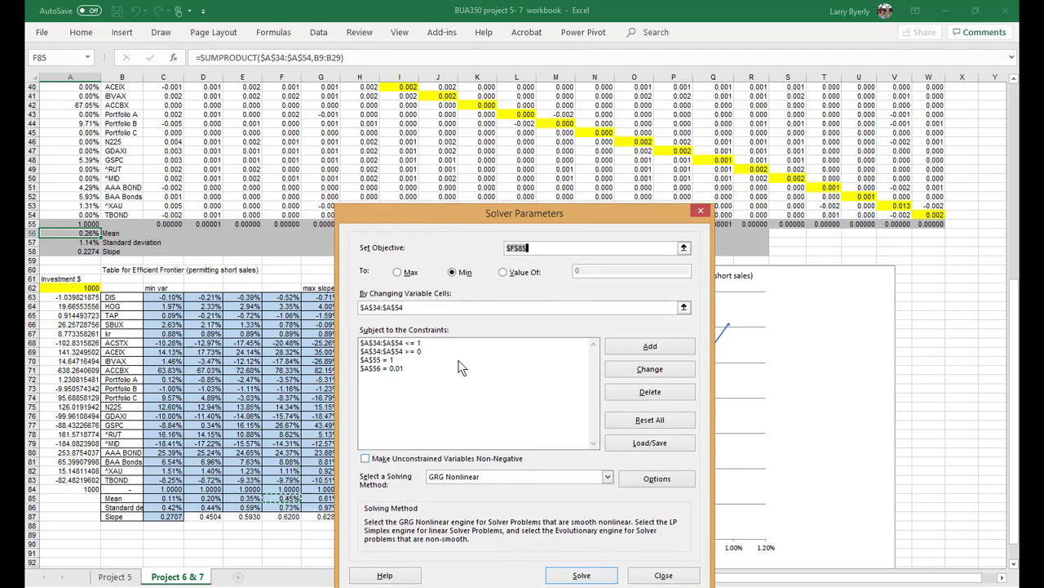
left_click(528, 248)
left_click(83, 243)
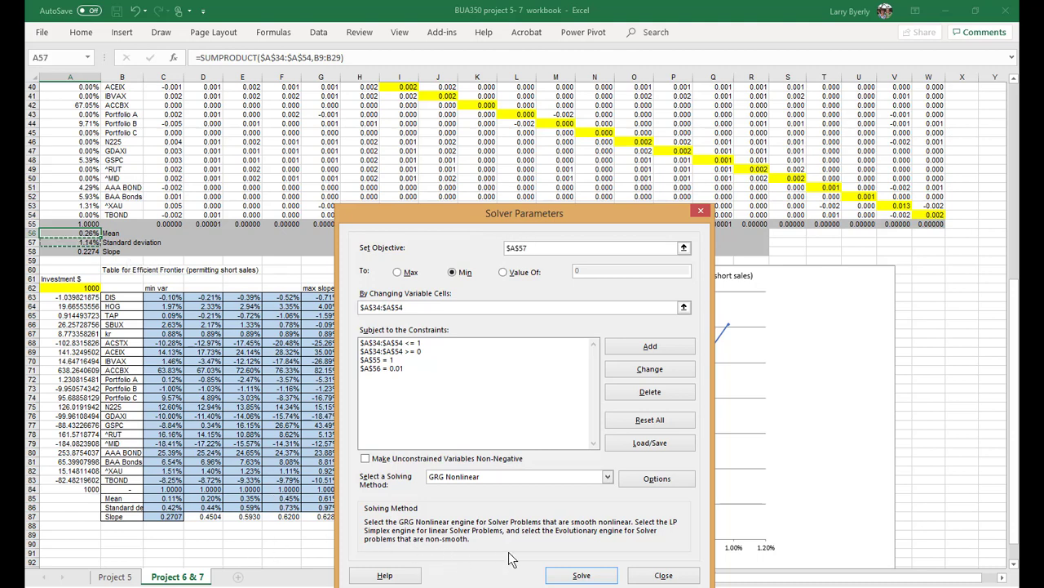
left_click(596, 576)
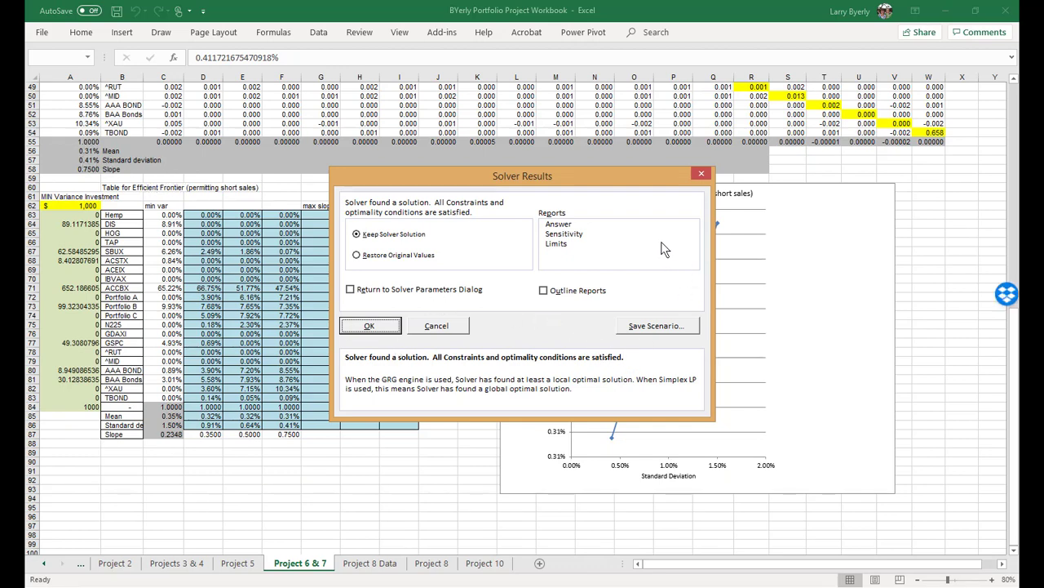
left_click(370, 327)
Copy the weights and statistics in A34:A58 and paste them into the max slope column starting at G63
scroll(315, 326, "up", 5)
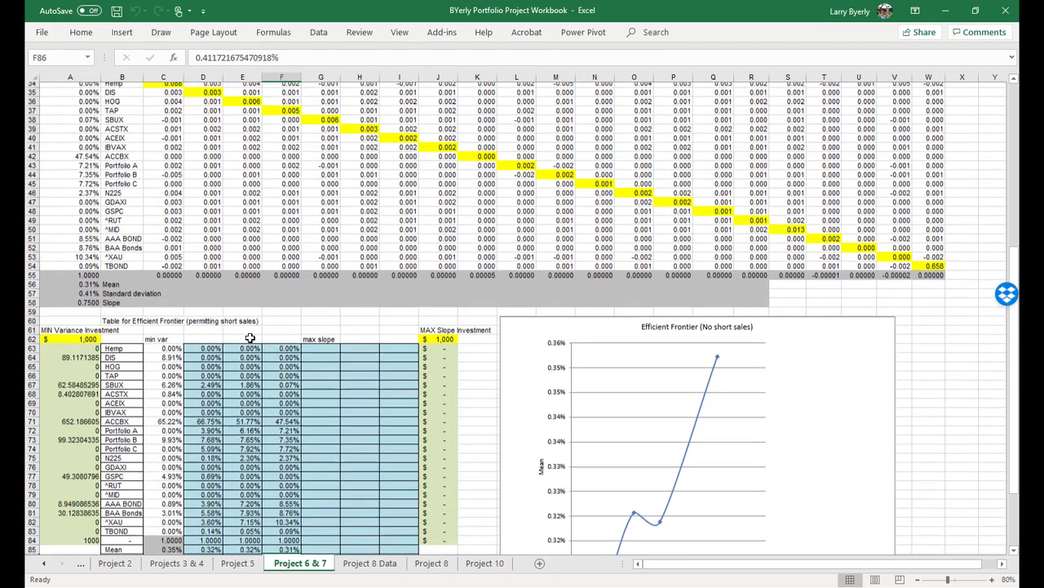
scroll(250, 337, "up", 1)
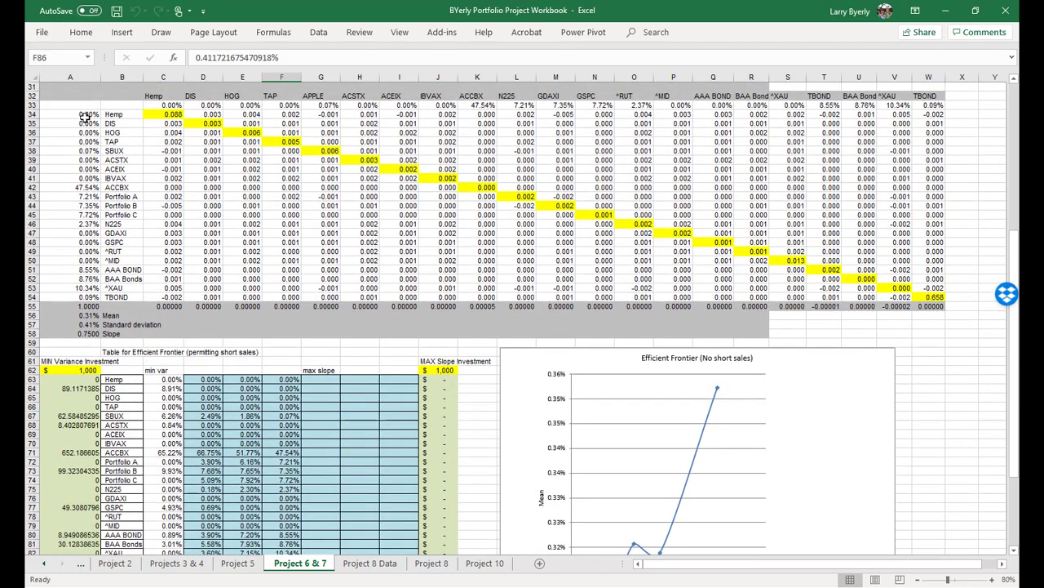
left_click(85, 116)
key("shift+Down")
key("shift+Down")
key("shift+Down")
key("shift+Down")
key("shift+Down")
key("shift+Down")
key("shift+Down")
key("shift+Down")
key("shift+Down")
key("shift+Down")
key("shift+Down")
key("shift+Down")
key("shift+Down")
key("shift+Down")
key("shift+Down")
key("shift+Down")
key("shift+Down")
key("shift+Down")
key("shift+Down")
key("shift+Down")
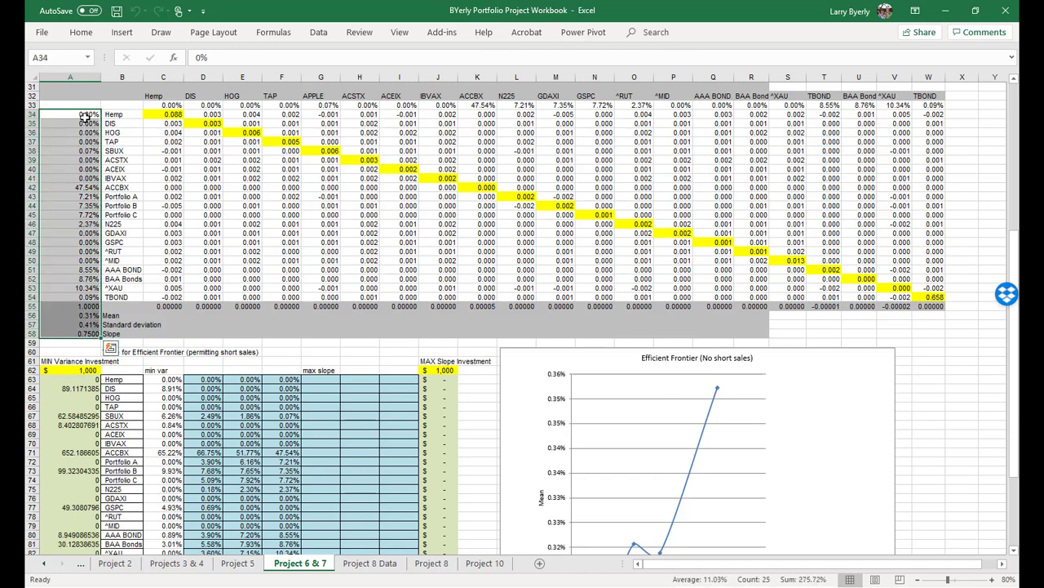
key("ctrl+c")
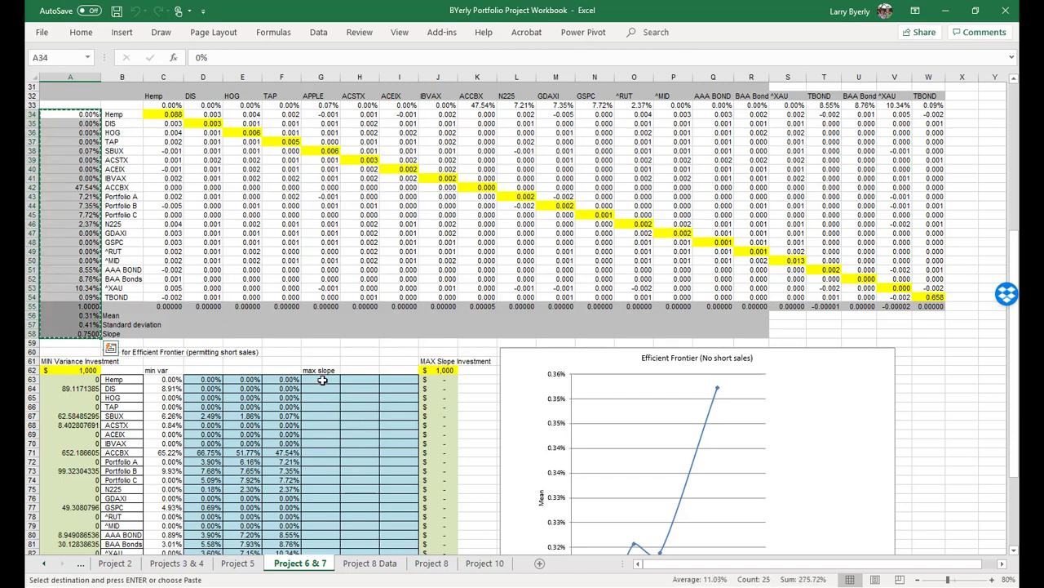
left_click(324, 379)
key("ctrl+v")
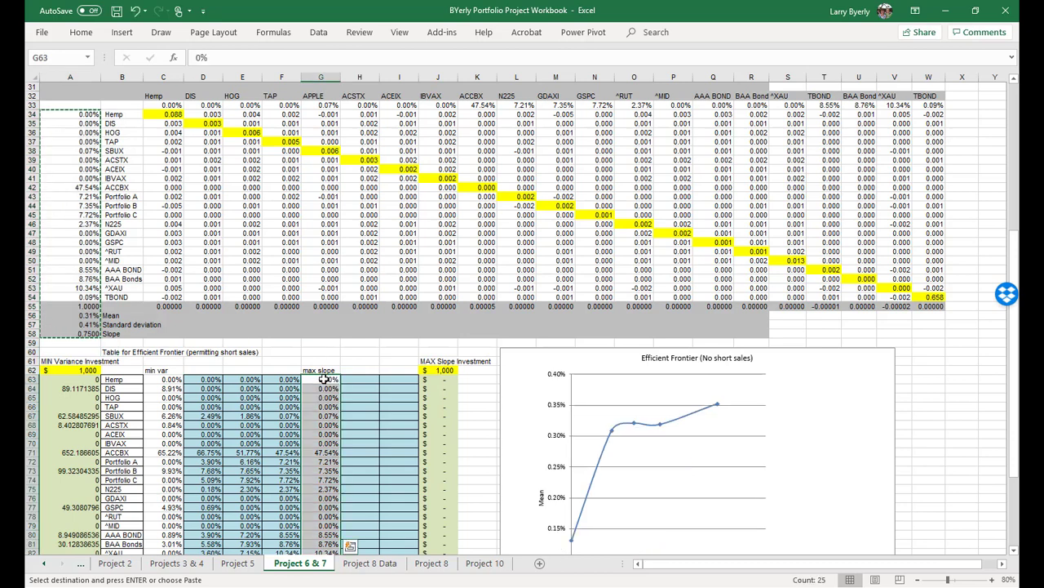
Check the formulas in the first MAX Slope Investment cell J63 and the max slope cell G87
left_click(451, 379)
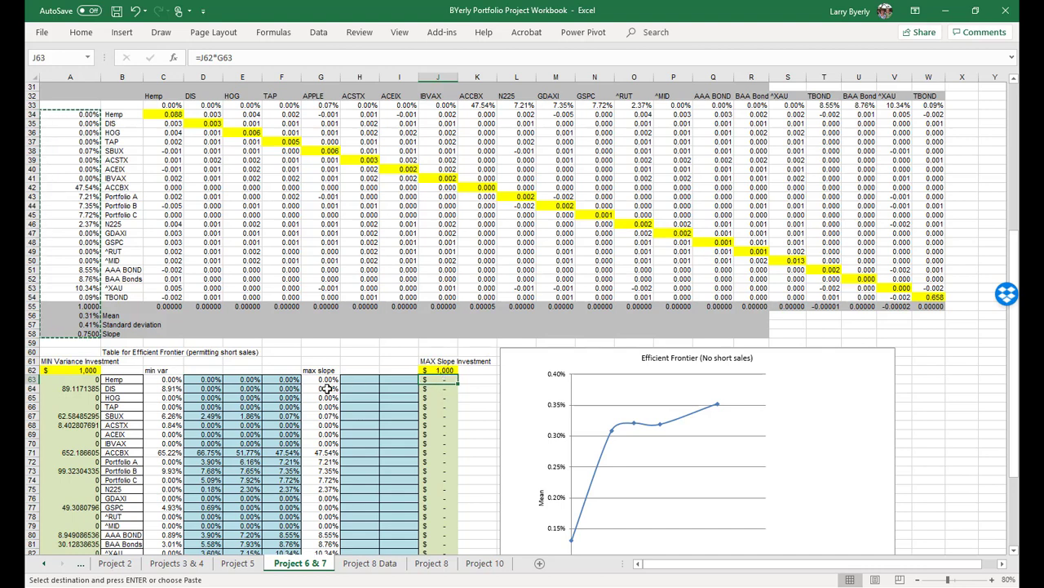
scroll(326, 381, "down", 12)
left_click(327, 291)
scroll(357, 247, "up", 5)
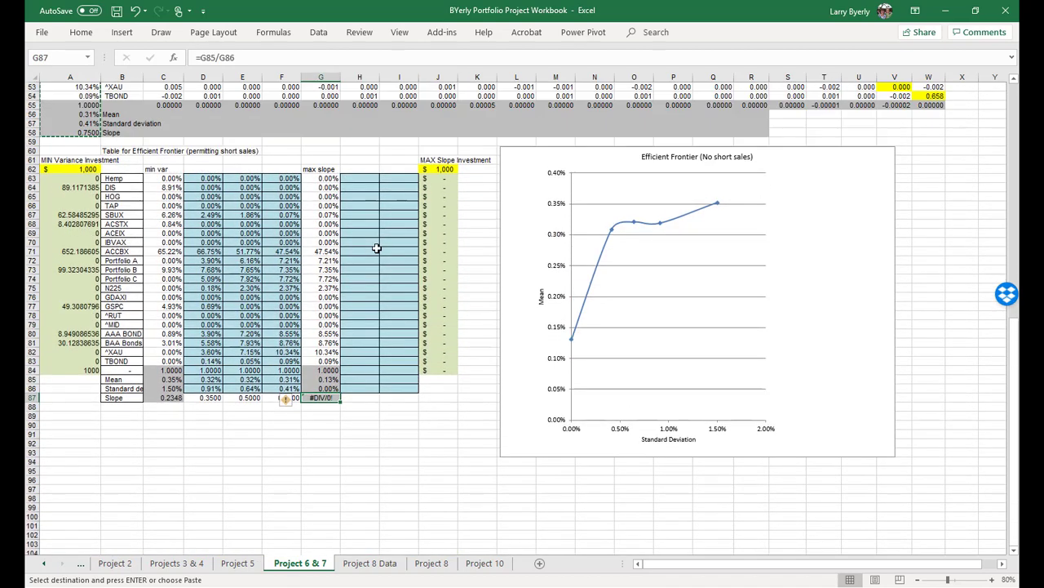
left_click(448, 179)
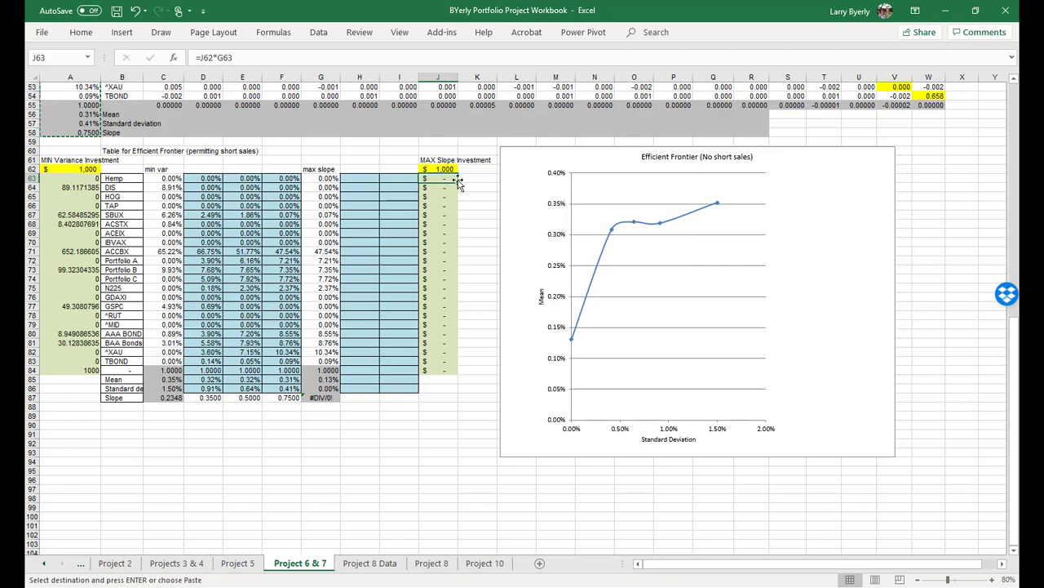
Fill the existing J63 formula down the MAX Slope Investment column and inspect the copied formula in J64
mouse_move(458, 183)
left_mouse_down()
mouse_move(441, 226)
mouse_move(441, 347)
mouse_move(445, 179)
left_mouse_up()
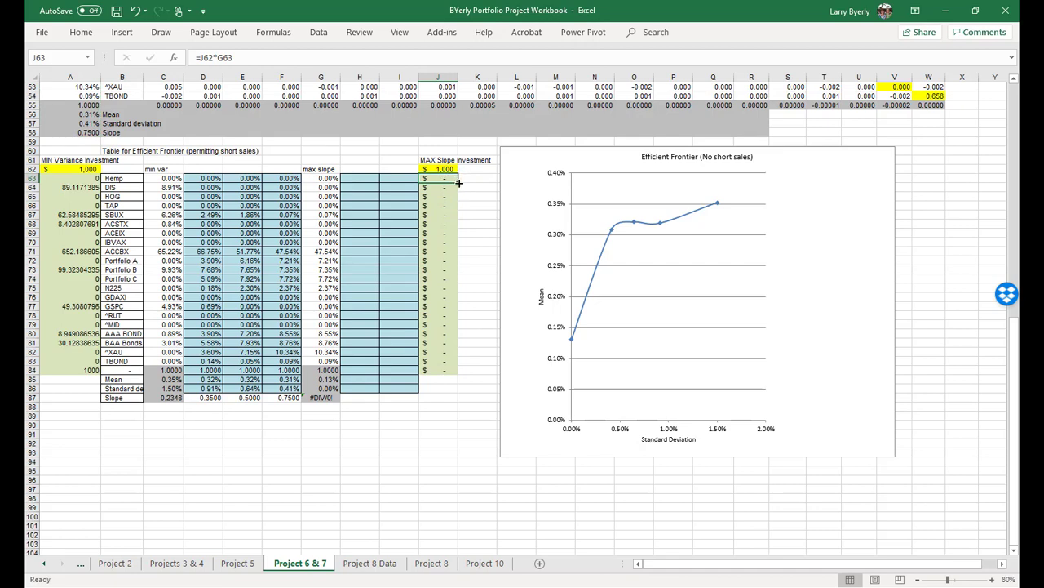
left_click_drag(459, 183, 461, 371)
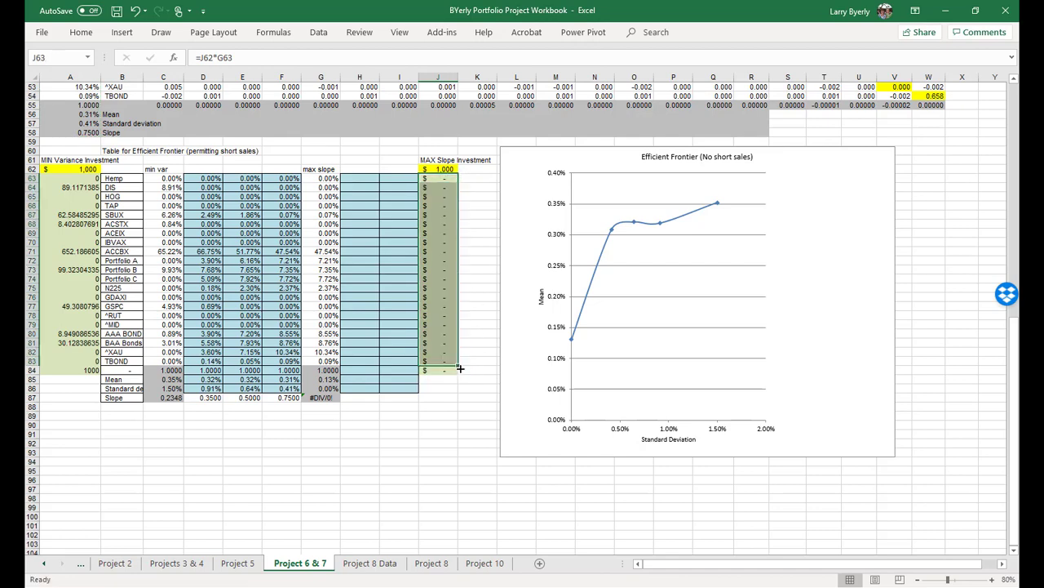
left_click(442, 189)
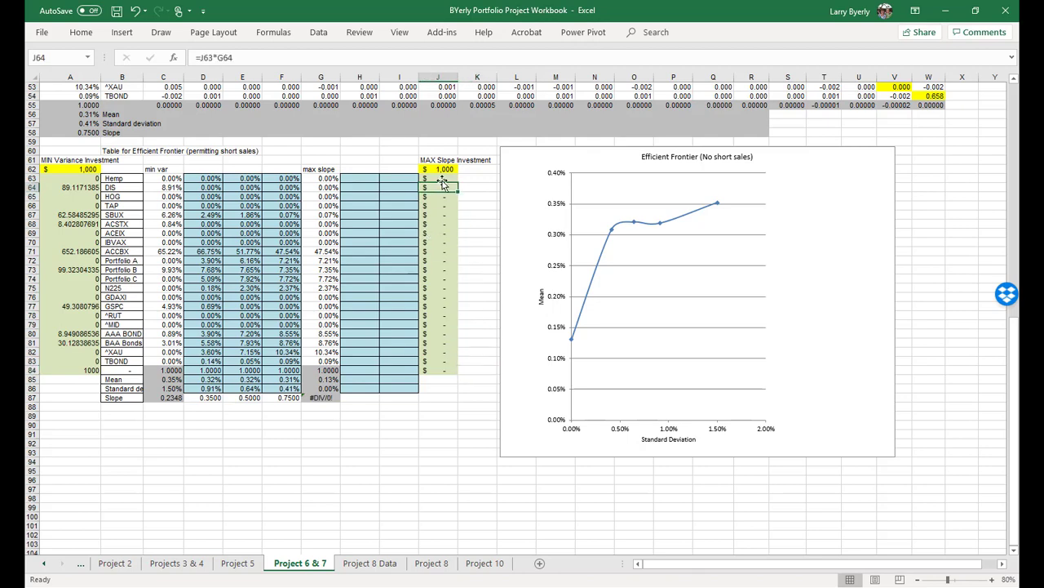
Enter =J62*G63 in J63 and fill the formula down the MAX Slope Investment column to J84
left_click(441, 179)
type("=")
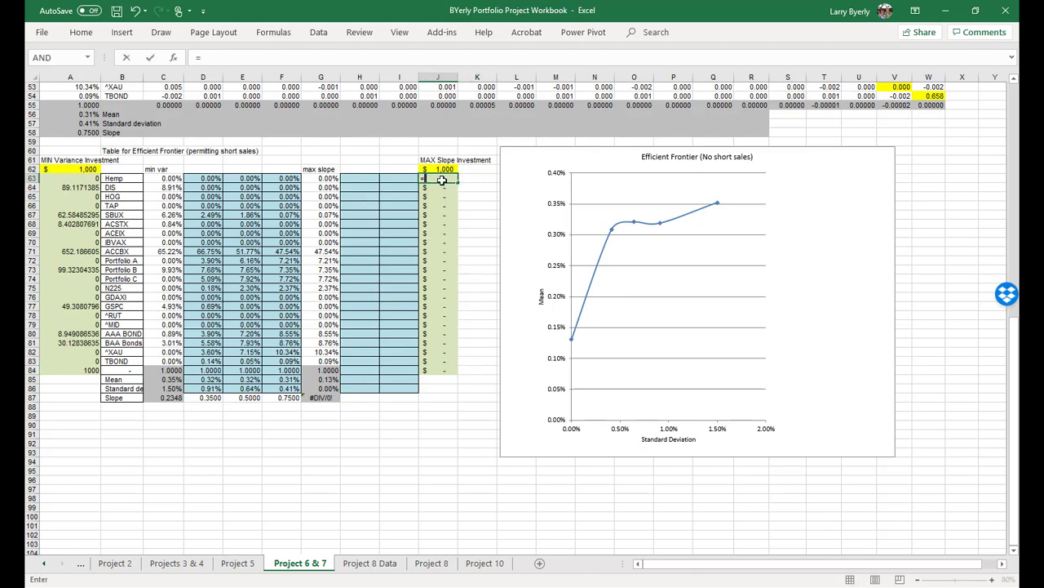
key("Up")
type("*")
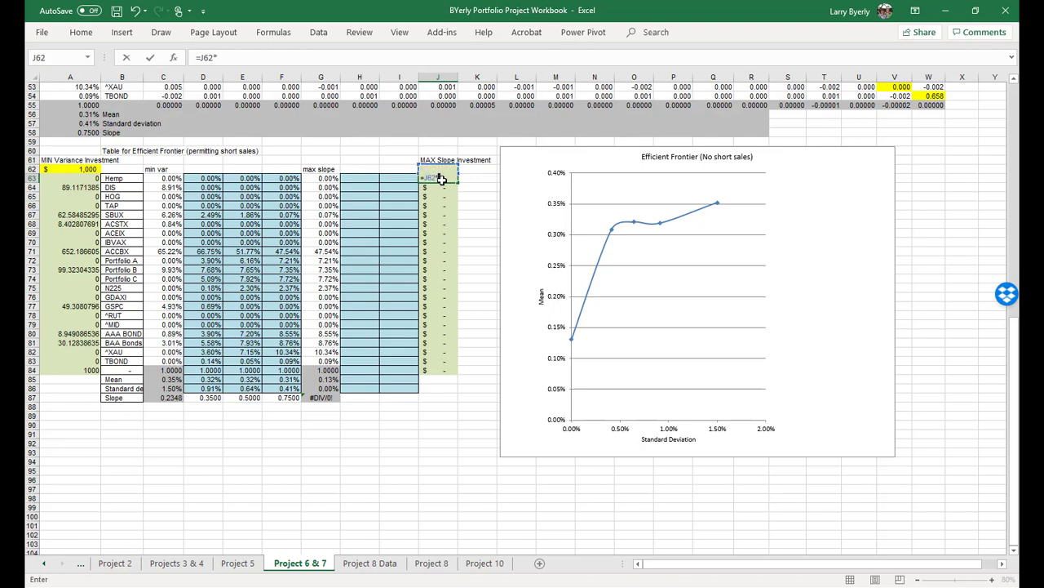
left_click(331, 180)
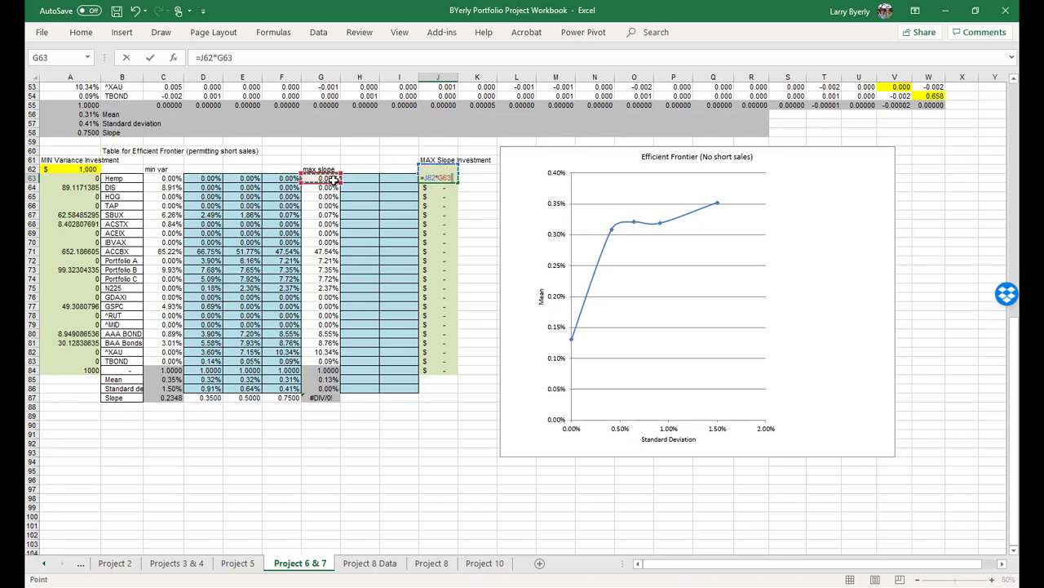
key("Return")
key("Up")
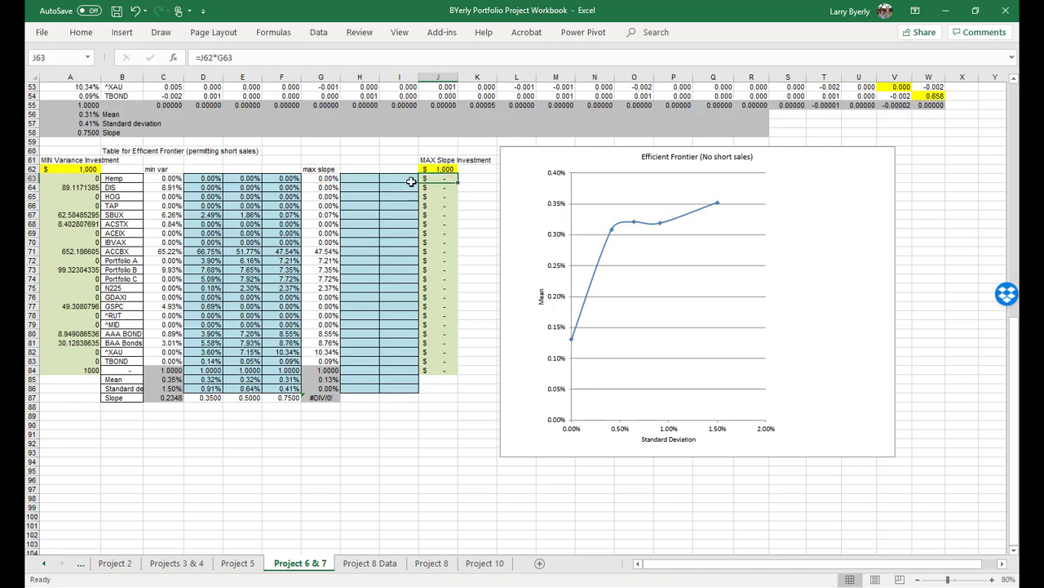
left_click_drag(459, 183, 447, 372)
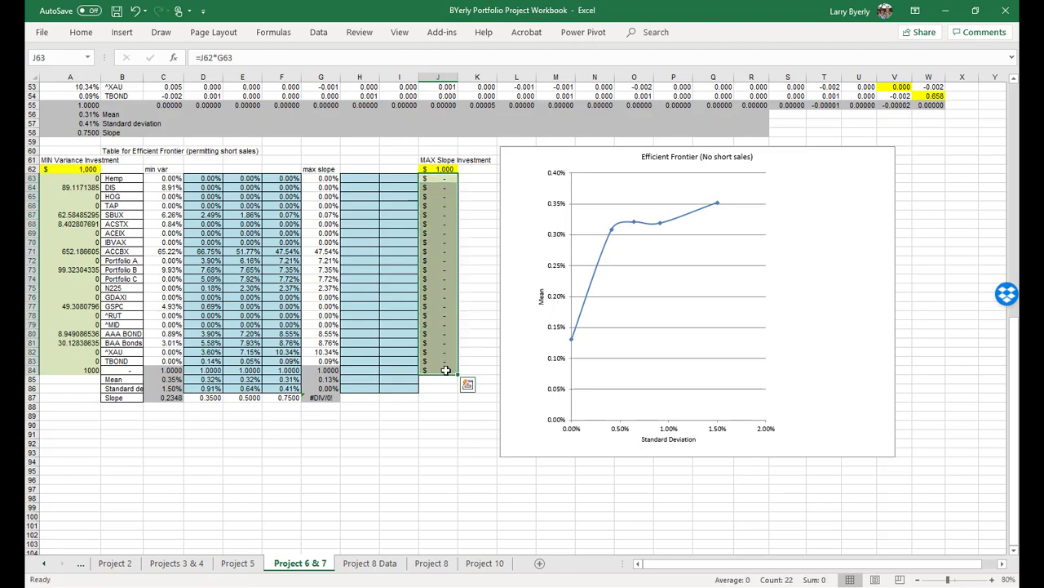
Apply the accounting number format to the MAX Slope Investment amounts in J63:J84
right_click(445, 367)
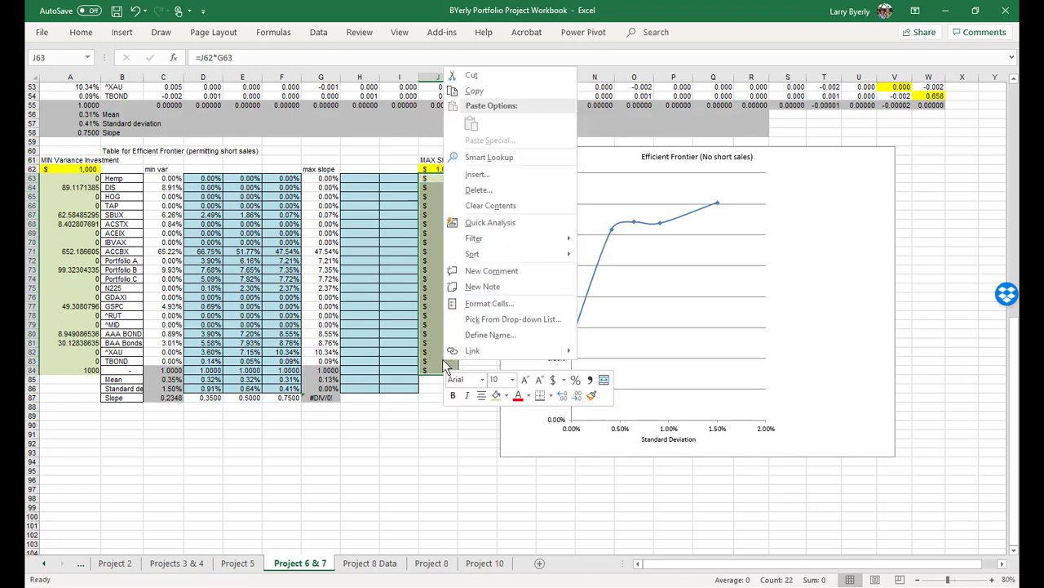
left_click(556, 382)
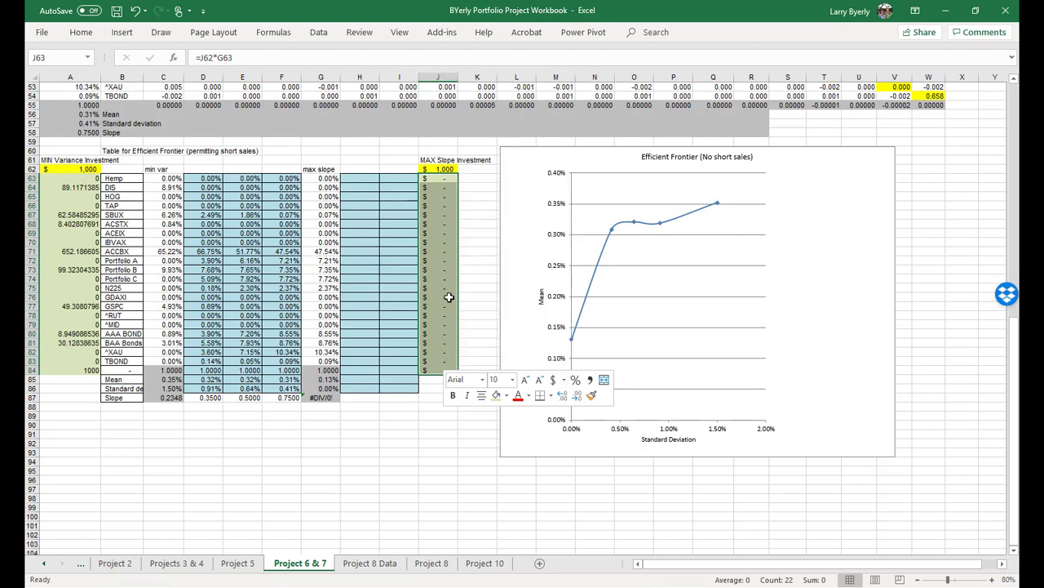
left_click(448, 297)
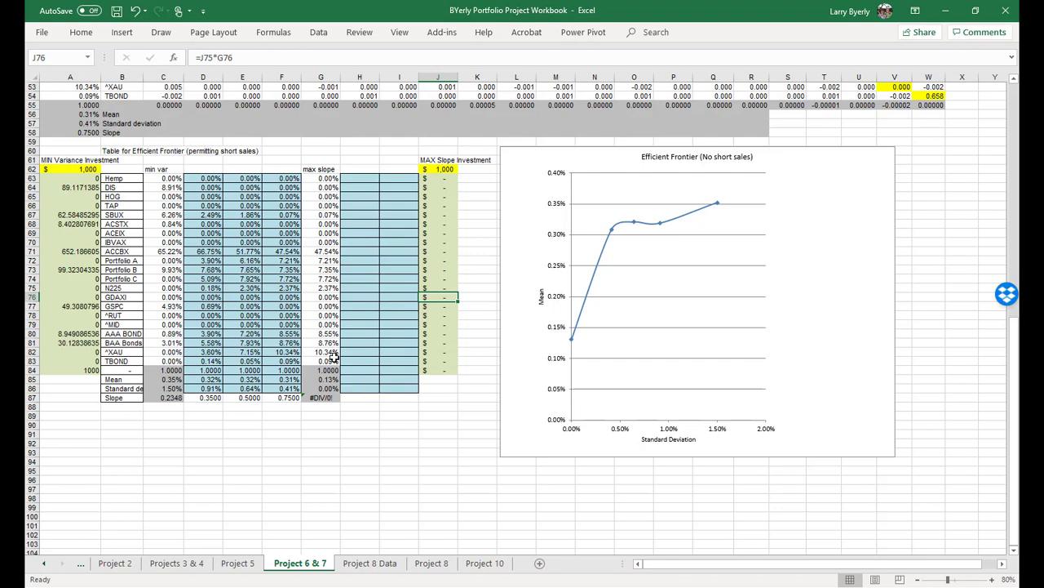
Copy the max slope column G63:G87 and paste it as values only into the min var column starting at C63
left_click(324, 179)
key("shift+Down")
key("shift+Down")
key("shift+Down")
key("shift+Down")
key("shift+Down")
key("shift+Down")
key("shift+Down")
key("shift+Down")
key("shift+Down")
key("shift+Down")
key("shift+Down")
key("shift+Down")
key("shift+Down")
key("shift+Down")
key("shift+Down")
key("shift+Down")
key("shift+Down")
key("shift+Down")
key("shift+Down")
key("shift+Down")
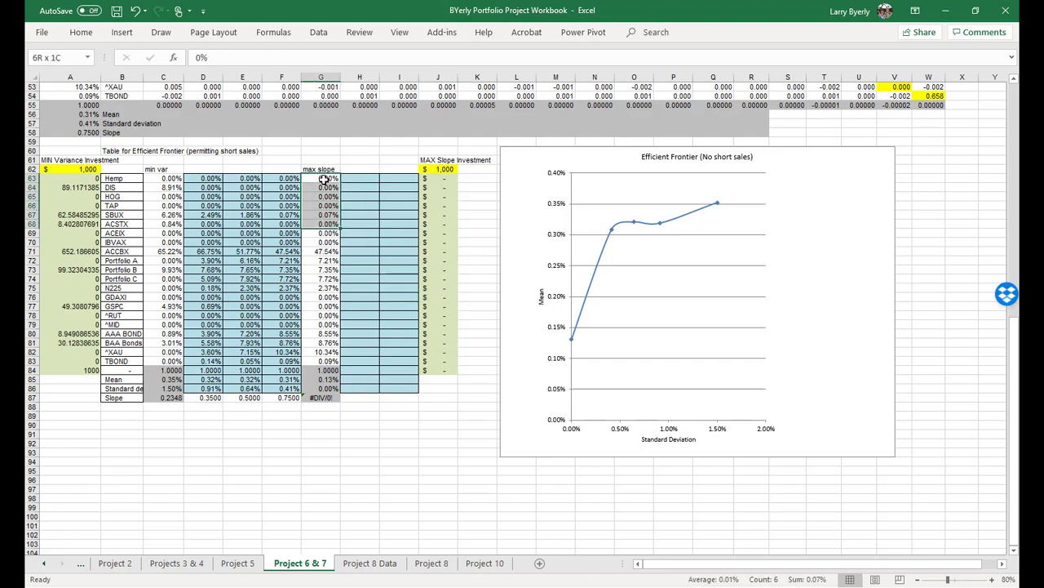
key("shift+Down")
key("shift+Down")
key("shift+Down")
key("shift+Down")
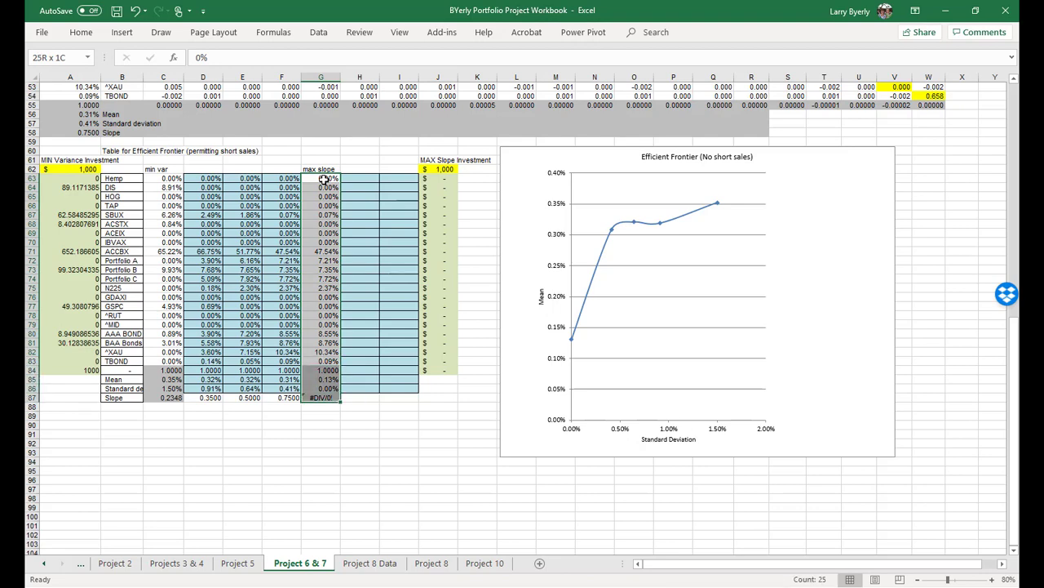
key("ctrl+c")
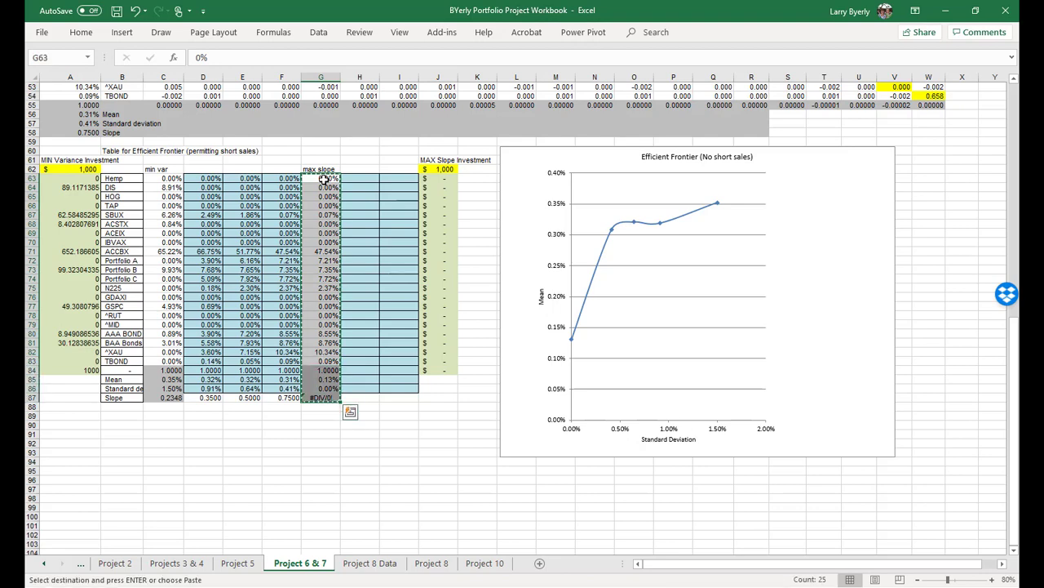
left_click(167, 178)
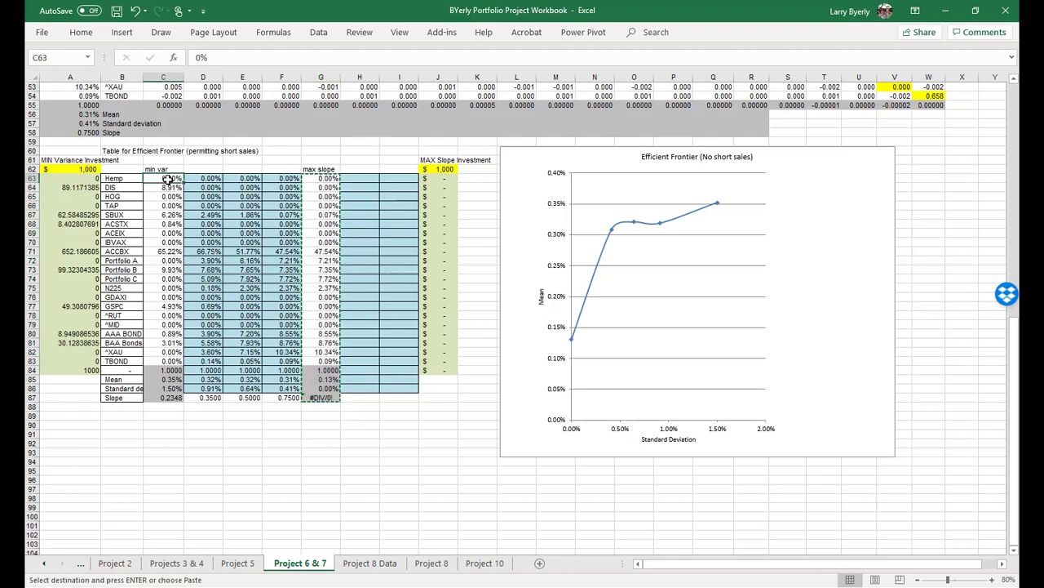
right_click(167, 179)
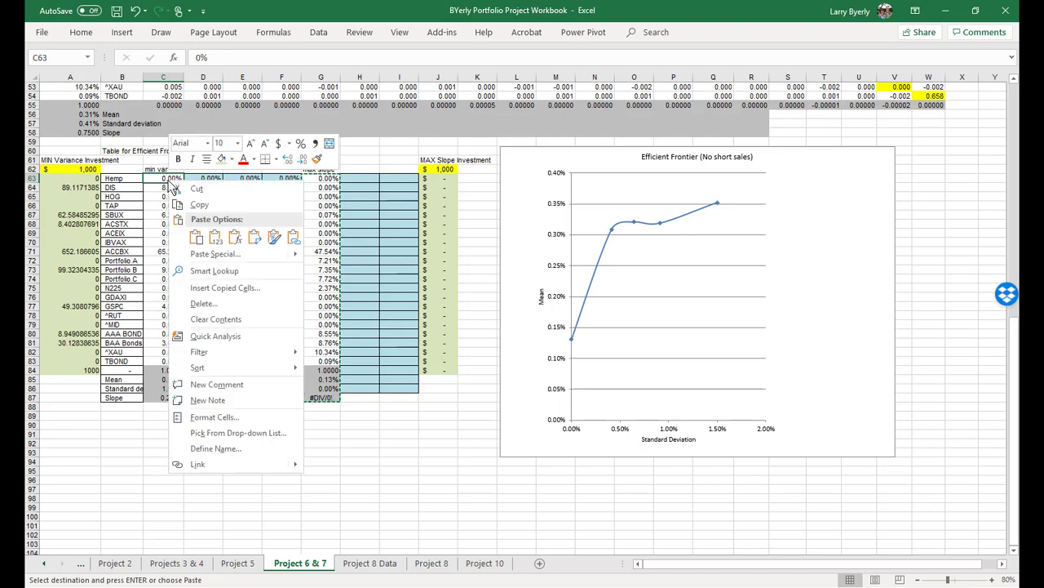
left_click(213, 254)
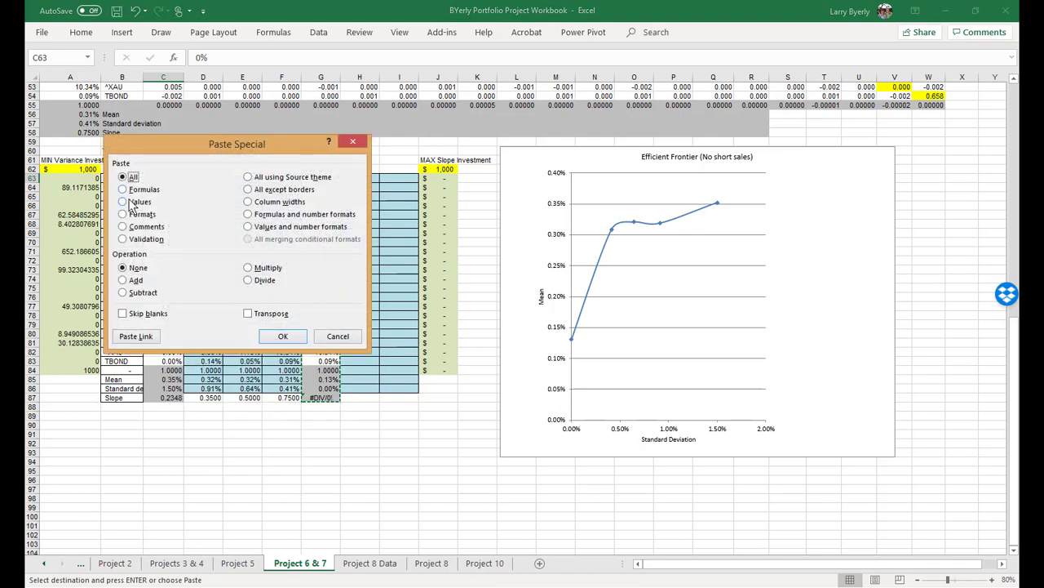
left_click(128, 203)
left_click(281, 337)
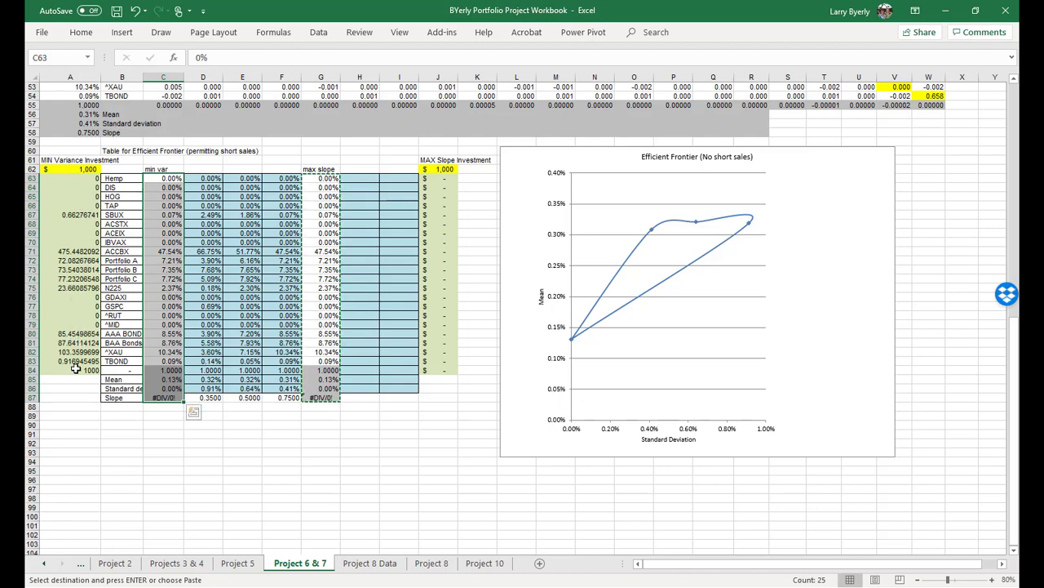
Set the MIN Variance Investment amount in A62 to 10,000
left_click(88, 168)
type("10")
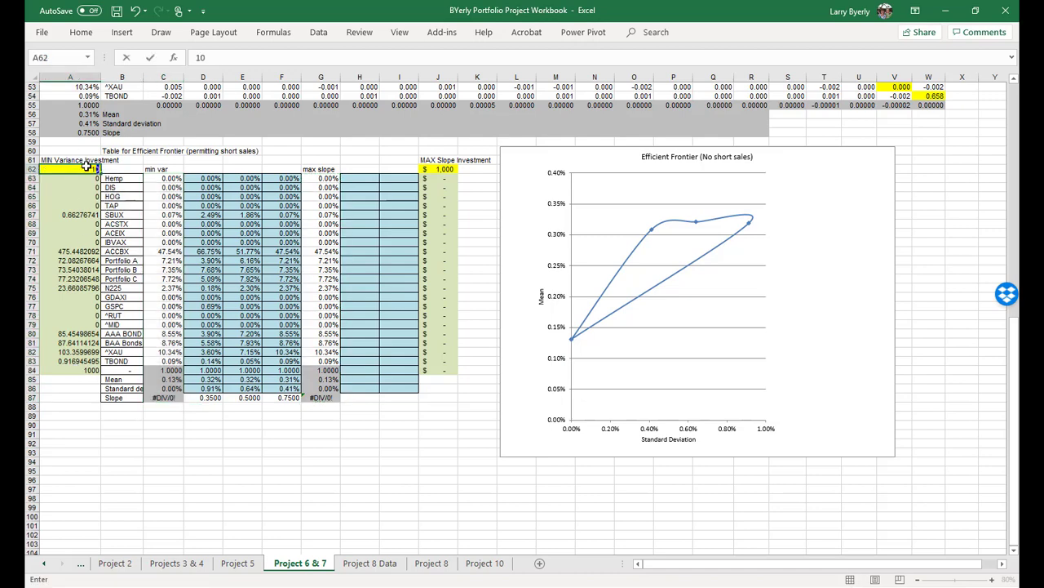
type(",000")
key("Return")
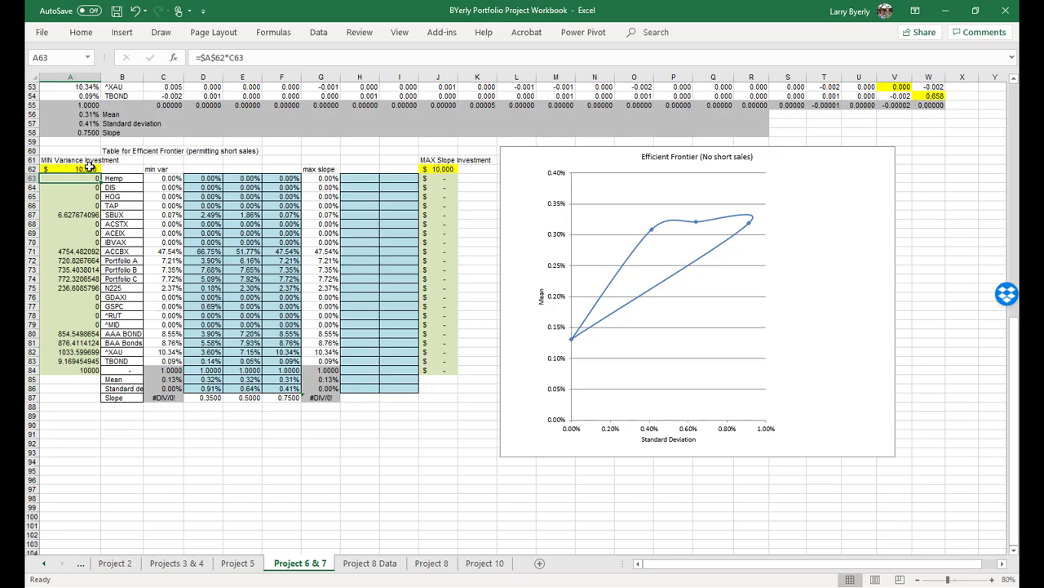
Format the MIN Variance Investment amounts in A63:A83 to show no decimal places
key("shift+Down")
key("shift+Down")
key("shift+Down")
key("shift+Down")
key("shift+Down")
key("shift+Down")
key("shift+Down")
key("shift+Down")
key("shift+Down")
key("shift+Down")
key("shift+Down")
key("shift+Down")
key("shift+Down")
key("shift+Down")
key("shift+Down")
key("shift+Down")
key("shift+Down")
key("shift+Down")
key("shift+Down")
key("shift+Down")
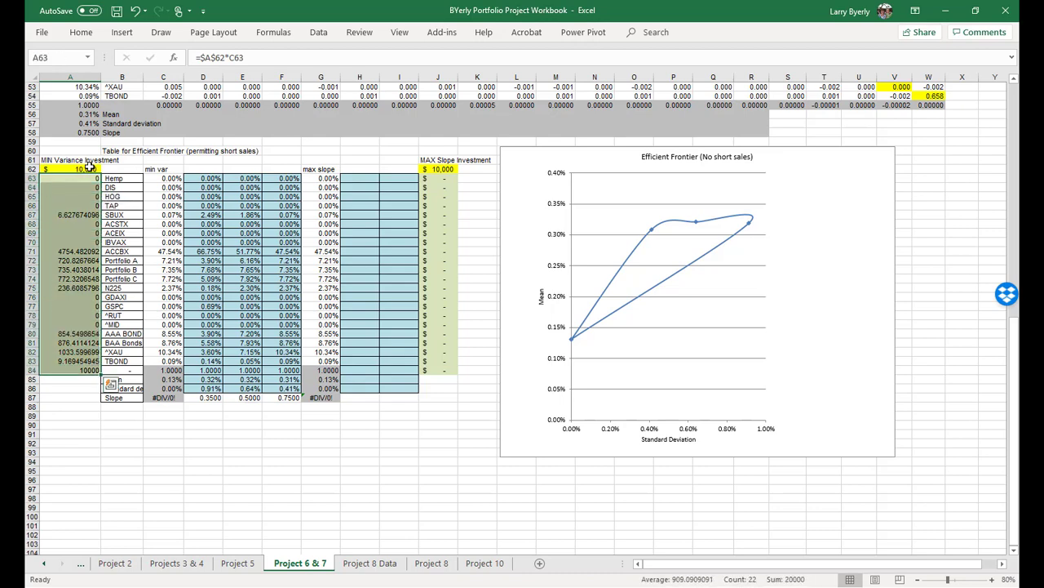
right_click(81, 206)
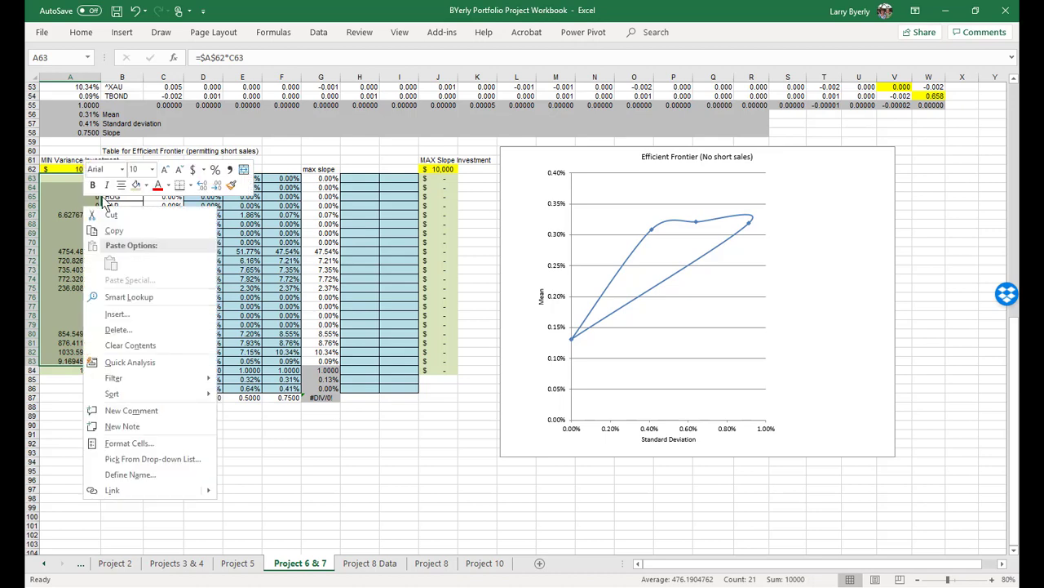
left_click(203, 187)
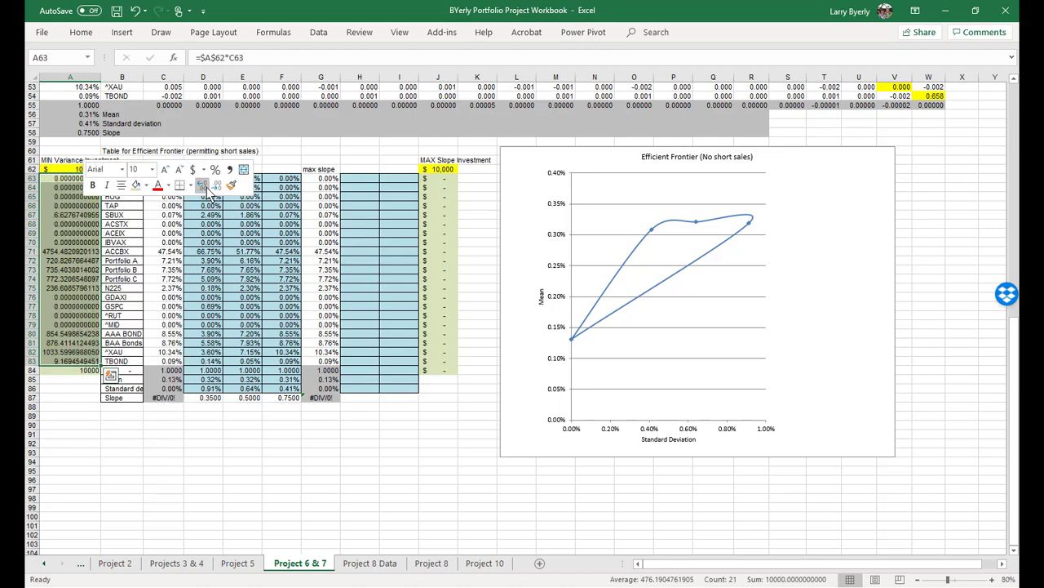
left_click(217, 187)
left_click(217, 186)
left_click(217, 187)
left_click(217, 187)
left_click(217, 186)
left_click(217, 187)
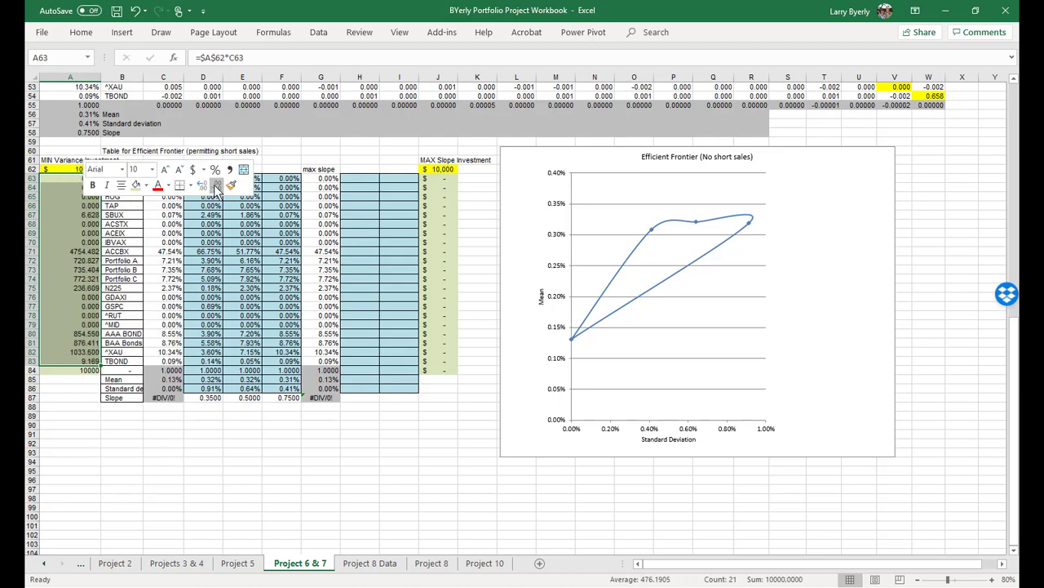
left_click(217, 187)
left_click(217, 187)
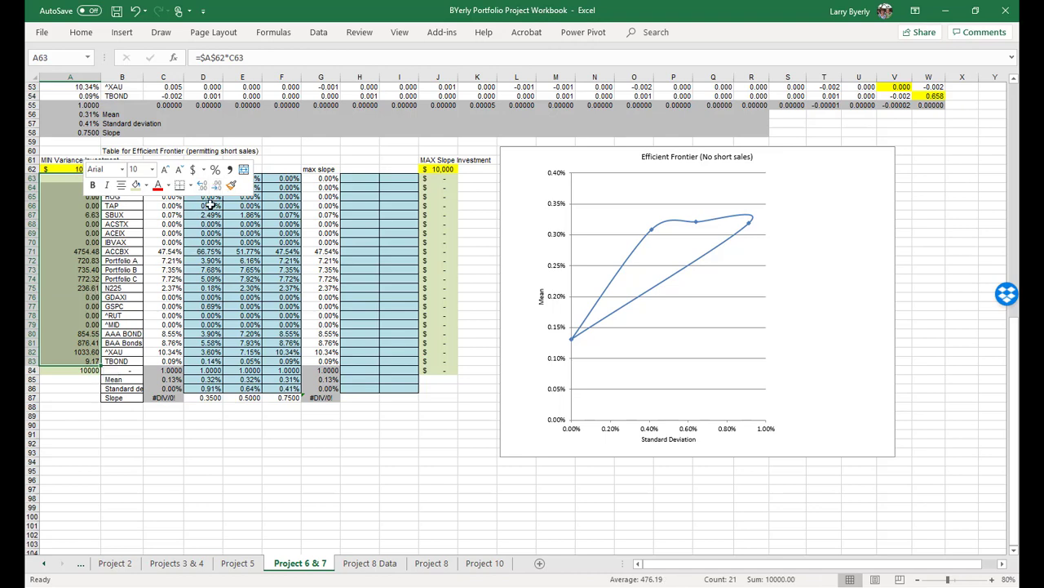
left_click(217, 187)
left_click(217, 187)
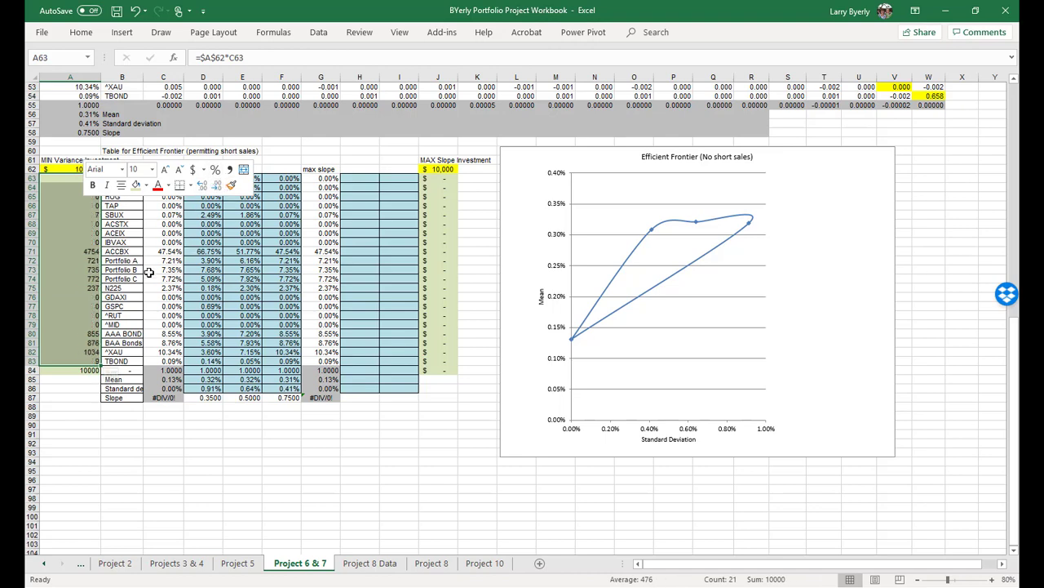
left_click(96, 410)
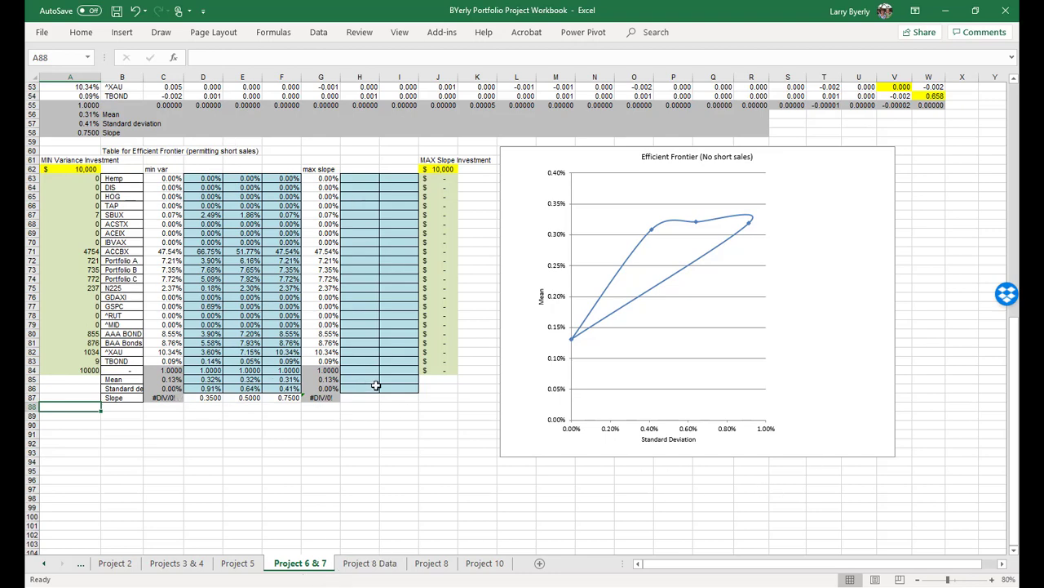
left_click(88, 106)
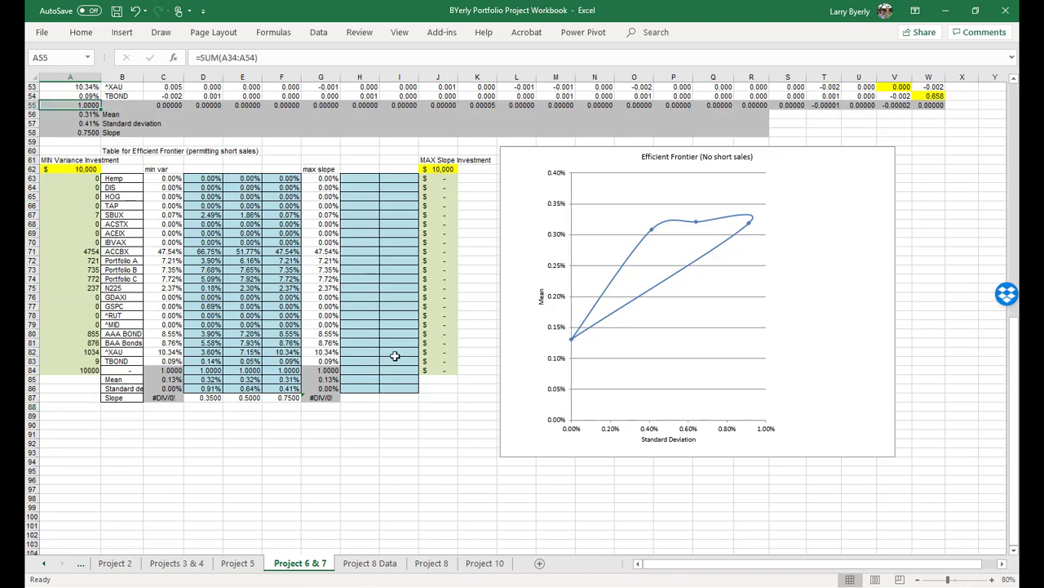